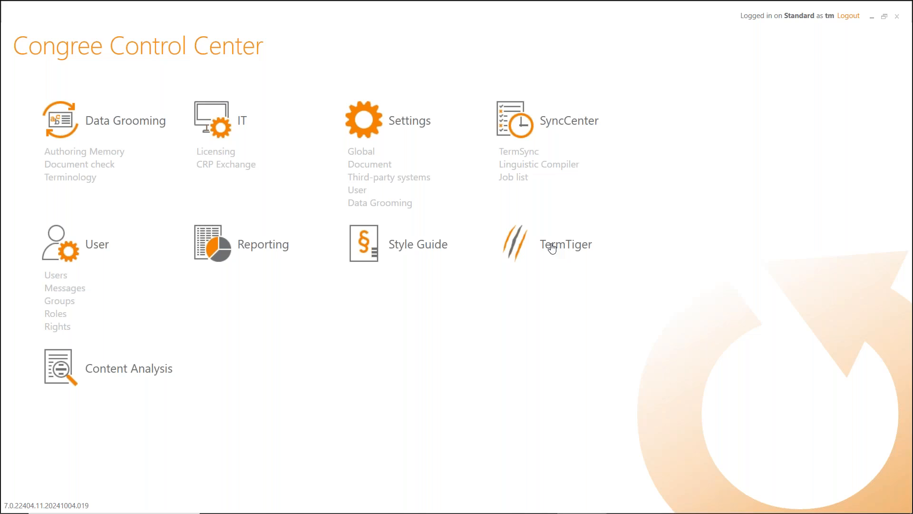
# Open TermTiger and create a new TermBase named Tuesday.
pyautogui.click(552, 248)
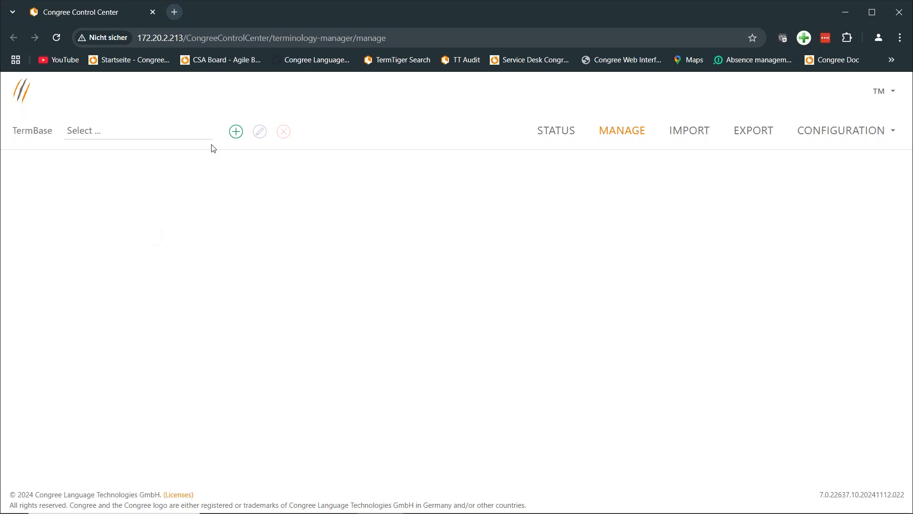
pyautogui.click(167, 138)
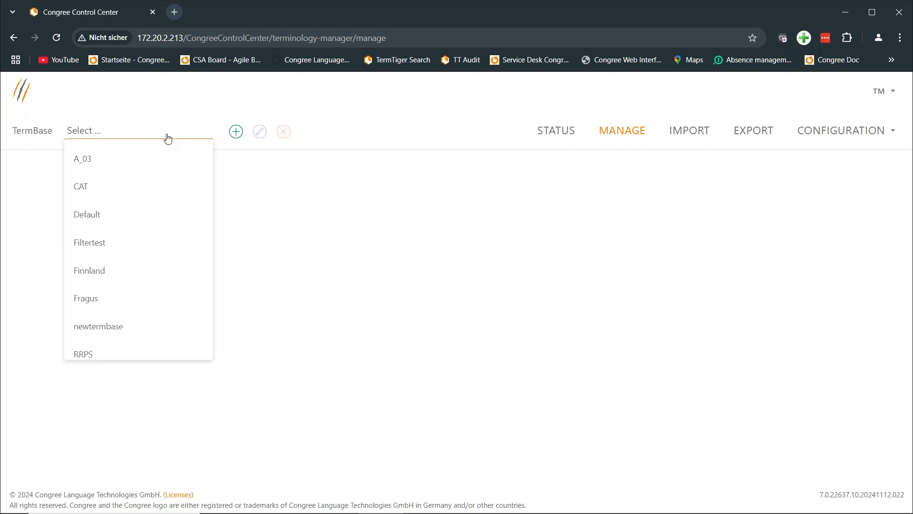
pyautogui.click(324, 243)
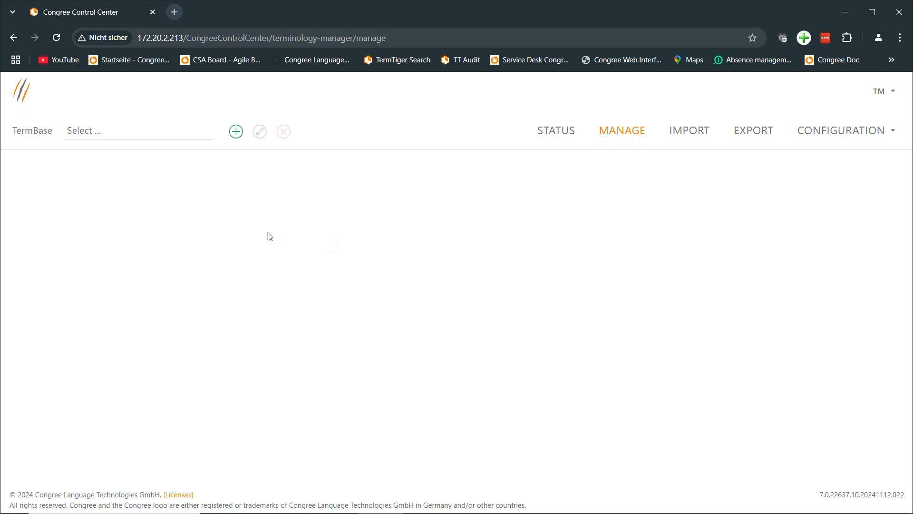
pyautogui.click(236, 132)
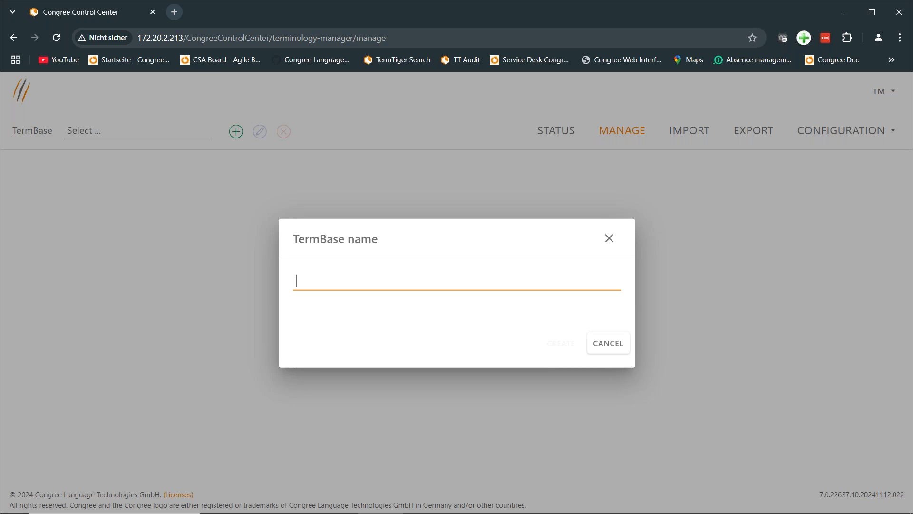
pyautogui.write('Tuesday')
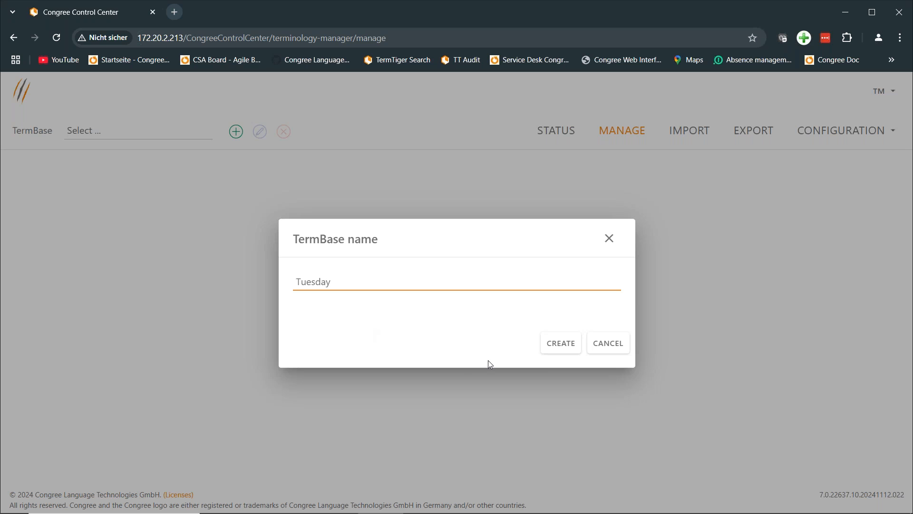
pyautogui.click(568, 342)
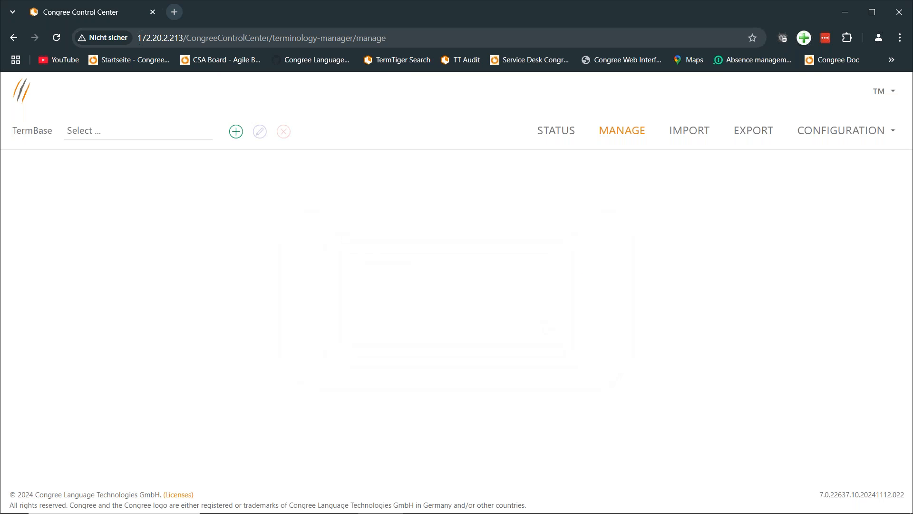
# Select the Tuesday TermBase on the status page and switch its status on.
pyautogui.click(550, 137)
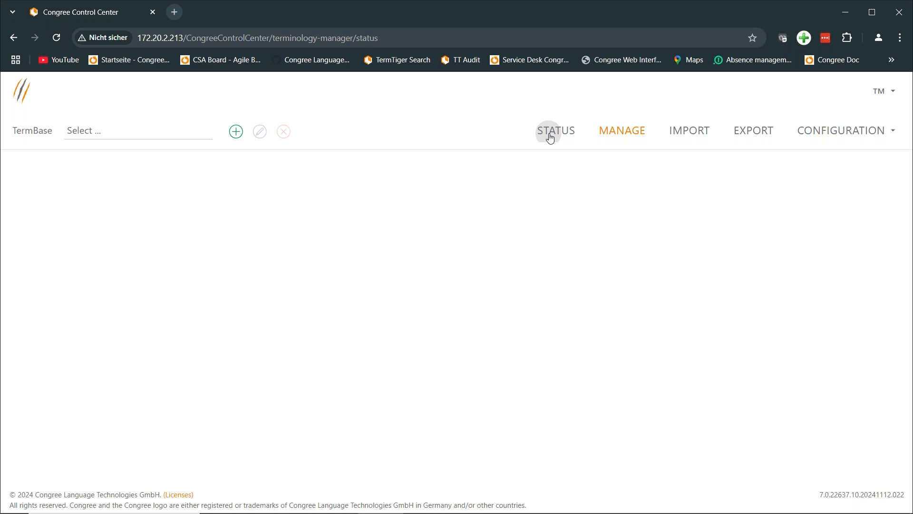
pyautogui.click(165, 139)
pyautogui.scroll(-5, 106, 284)
pyautogui.scroll(-6, 106, 284)
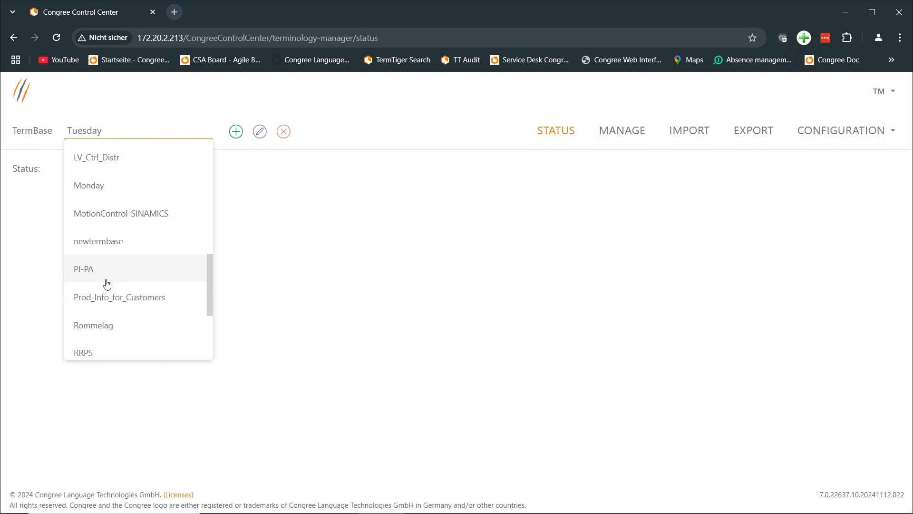
pyautogui.click(92, 312)
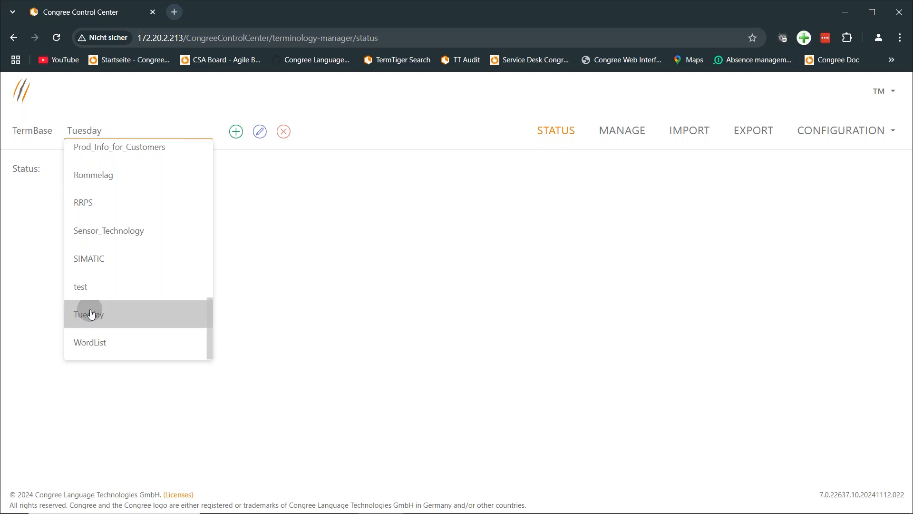
pyautogui.click(116, 169)
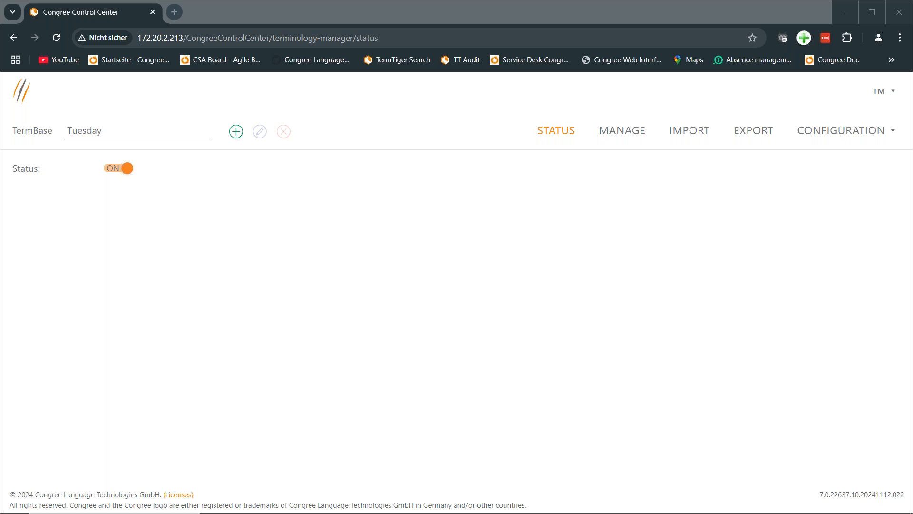
# Start adding languages in the TermBase's language configuration and select de-DE.
pyautogui.click(842, 132)
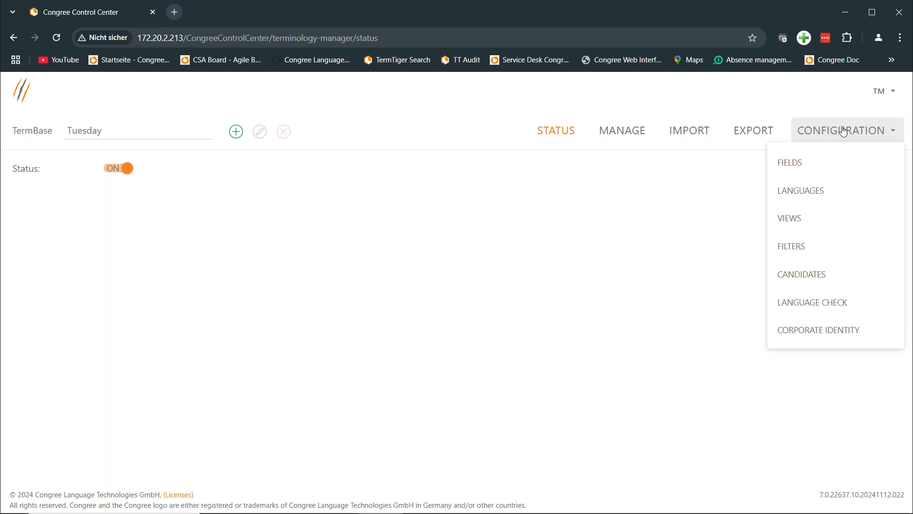
pyautogui.click(802, 191)
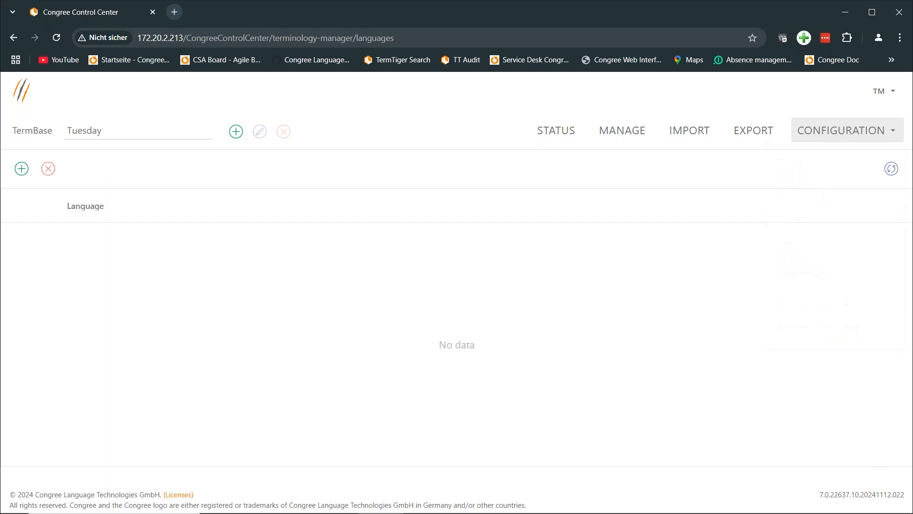
pyautogui.click(22, 169)
pyautogui.write('de-DE')
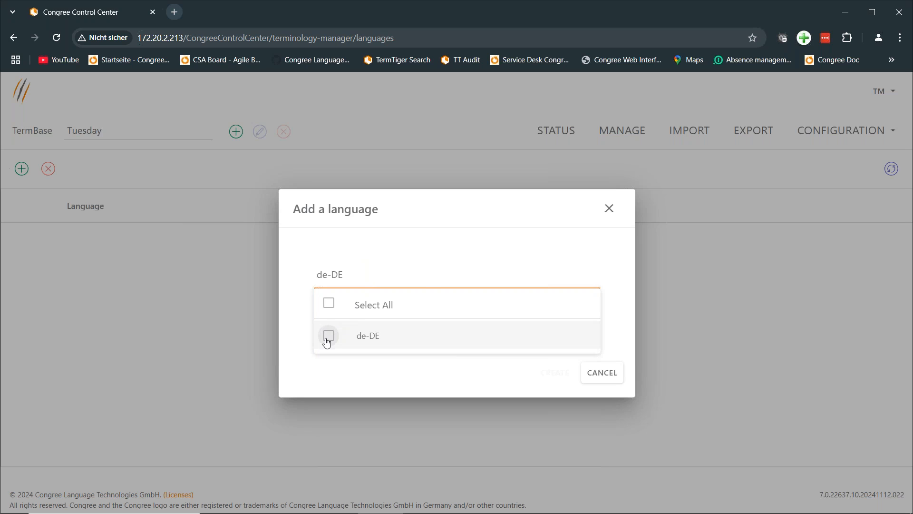
pyautogui.click(328, 336)
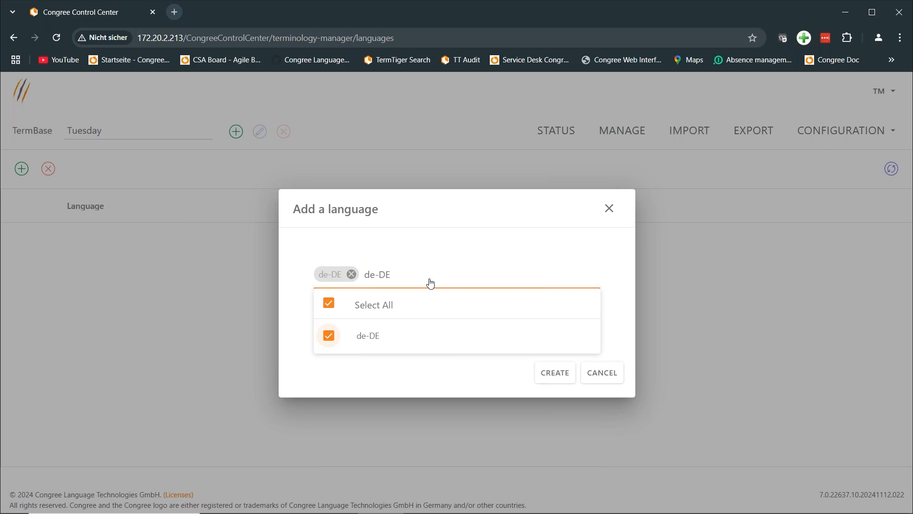
# Select en-US as an additional language and add both chosen languages to the TermBase.
pyautogui.press('BackSpace')
pyautogui.press('BackSpace')
pyautogui.press('BackSpace')
pyautogui.press('BackSpace')
pyautogui.press('BackSpace')
pyautogui.write('en-')
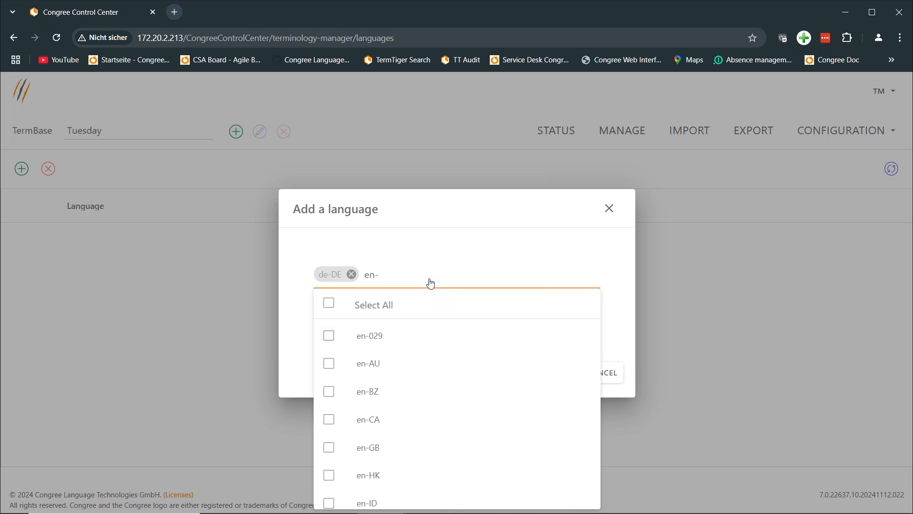
pyautogui.write('US')
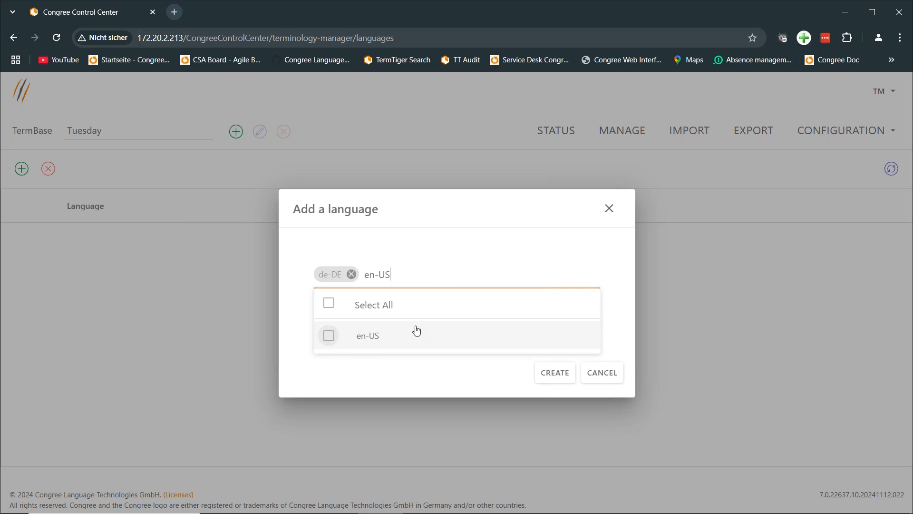
pyautogui.click(329, 336)
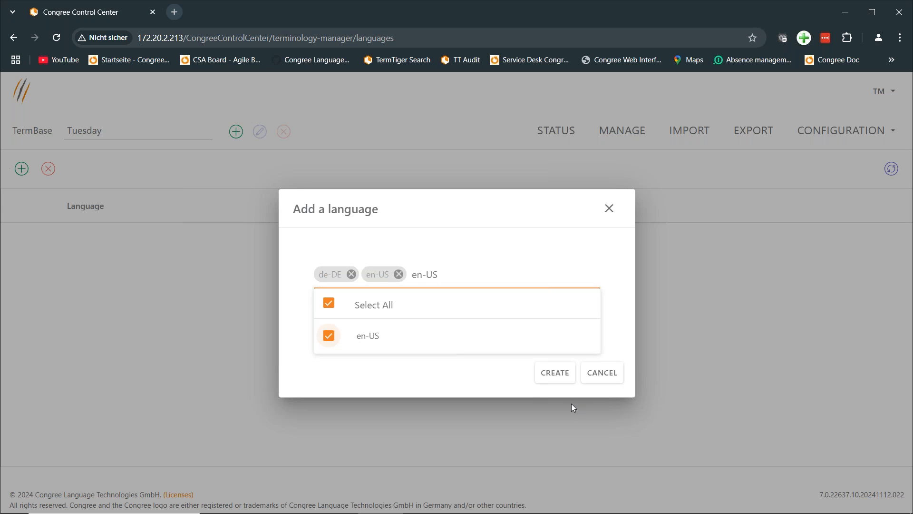
pyautogui.click(565, 376)
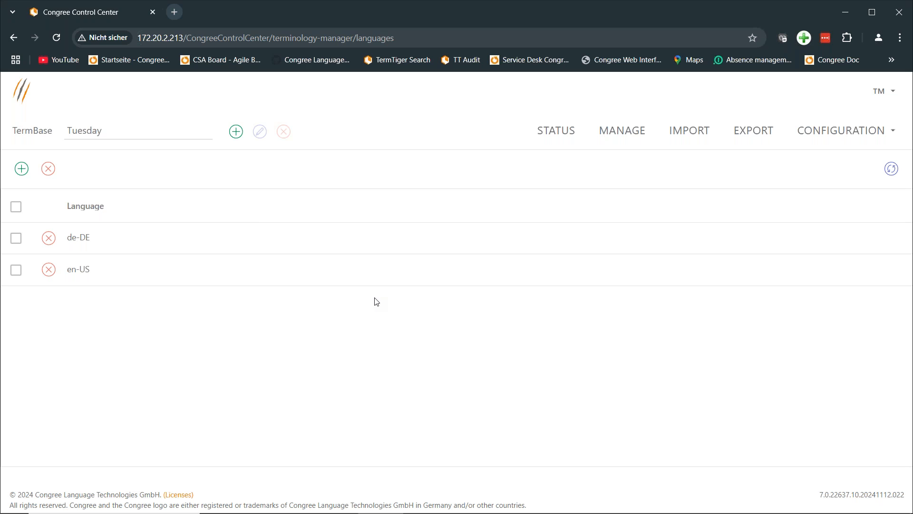
# Check the concept table's columns, and open the views configuration for the Manage view and the Admins group.
pyautogui.click(617, 133)
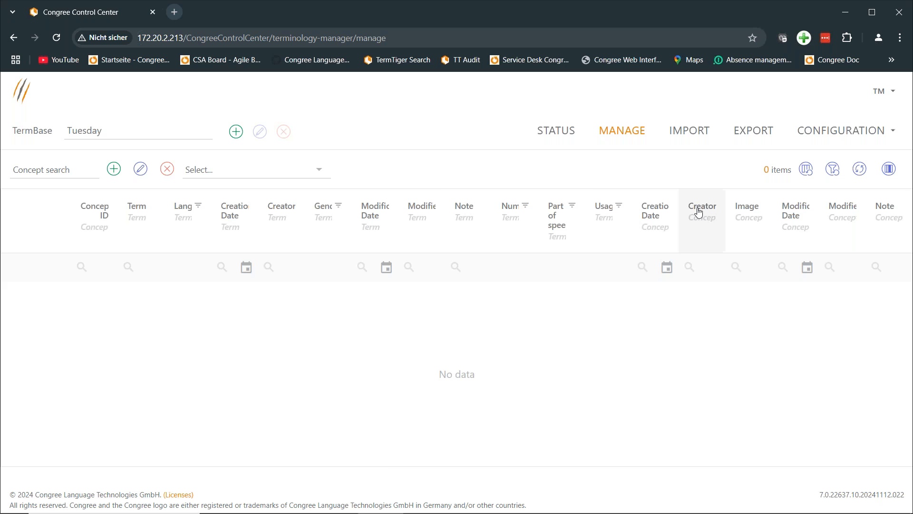
pyautogui.click(816, 136)
pyautogui.click(800, 216)
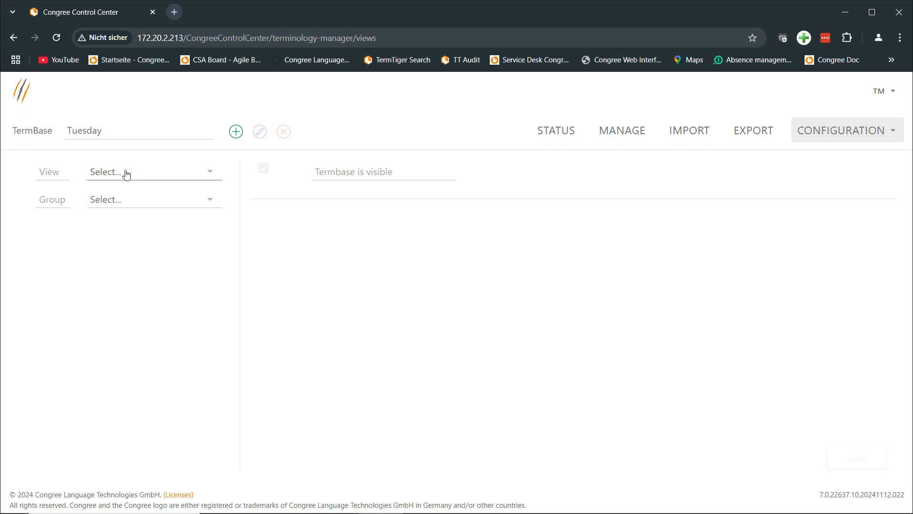
pyautogui.click(126, 174)
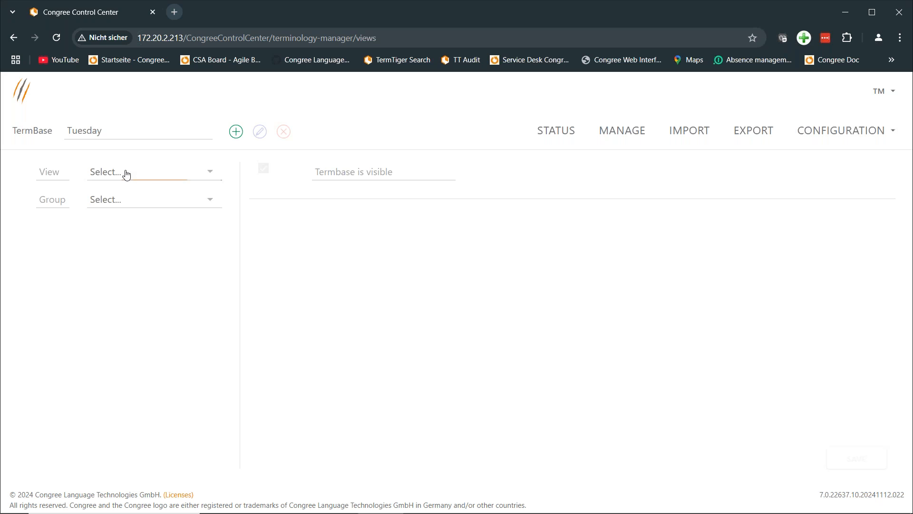
pyautogui.click(113, 233)
pyautogui.click(140, 201)
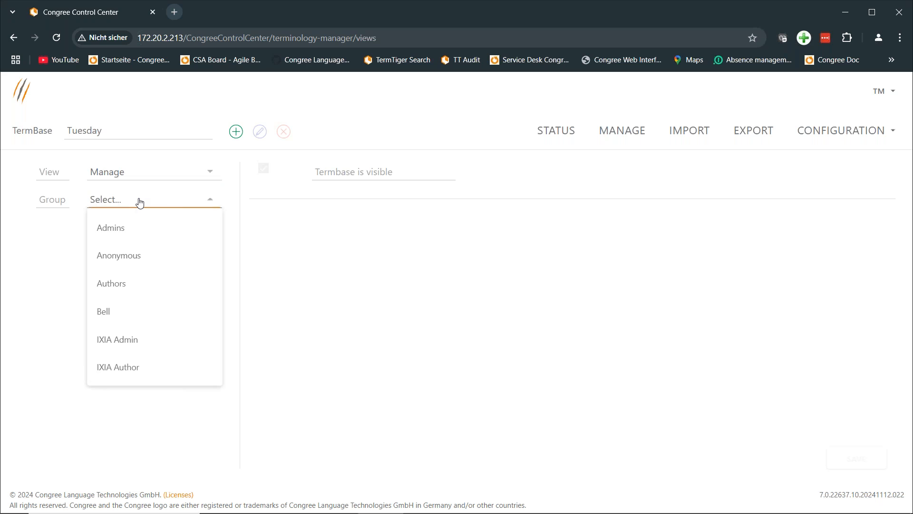
pyautogui.click(114, 232)
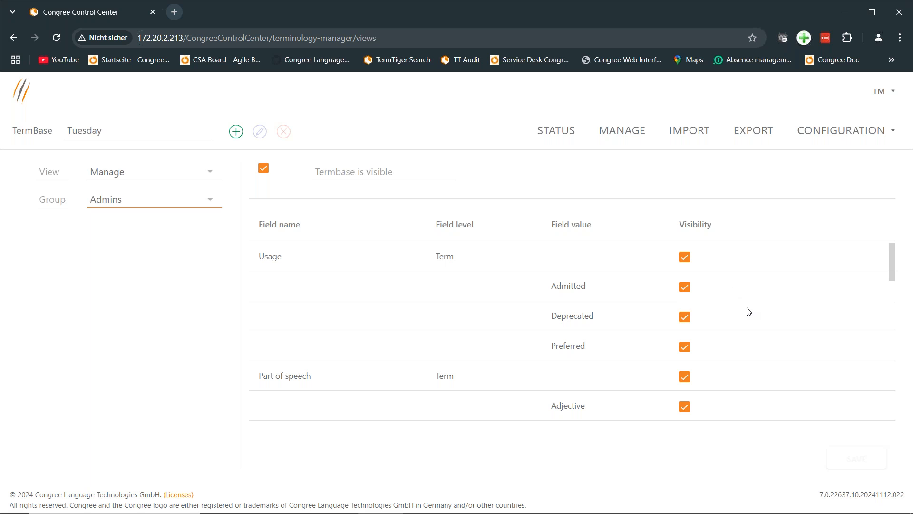
# Make the concept-level Definition field visible for the languages de-DE and en-US.
pyautogui.scroll(-8, 749, 311)
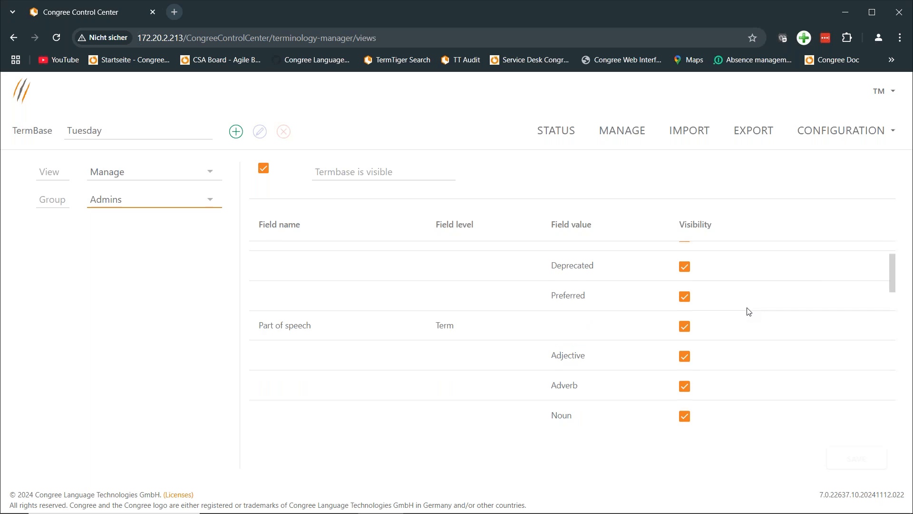
pyautogui.scroll(-3, 749, 311)
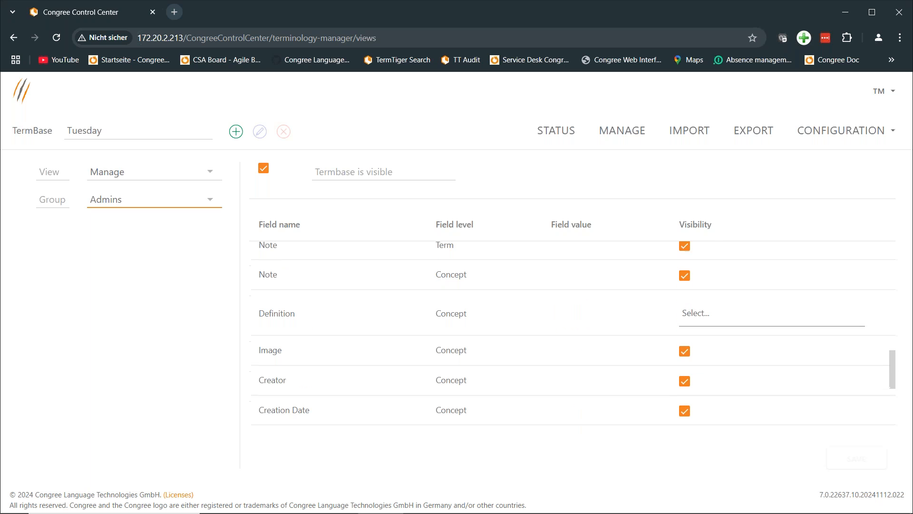
pyautogui.click(686, 315)
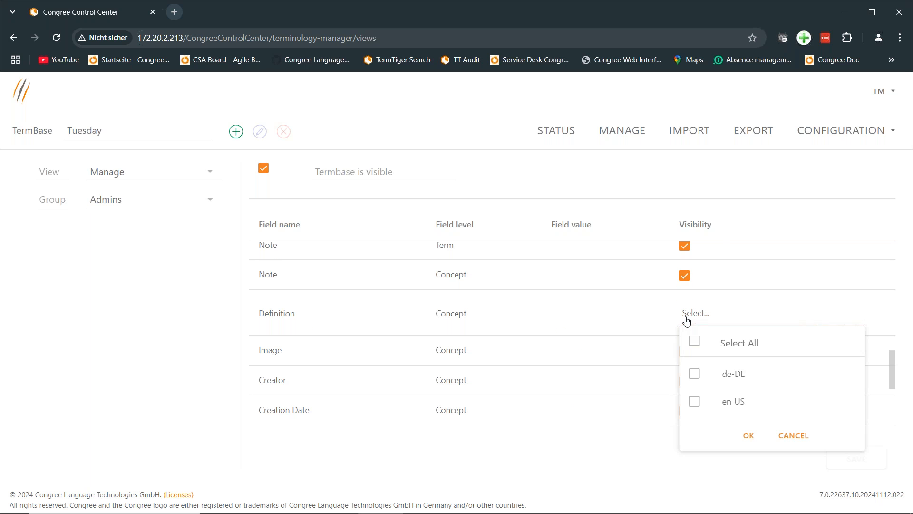
pyautogui.click(688, 374)
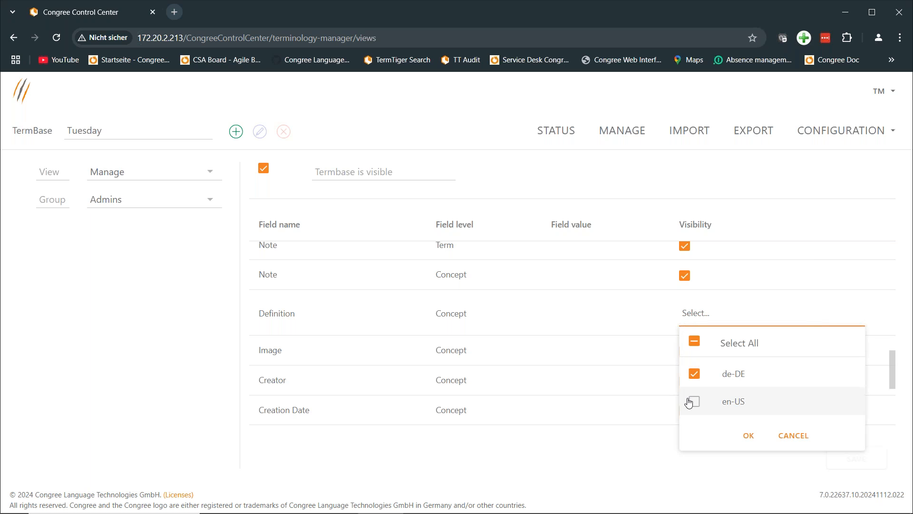
pyautogui.click(690, 404)
pyautogui.click(749, 436)
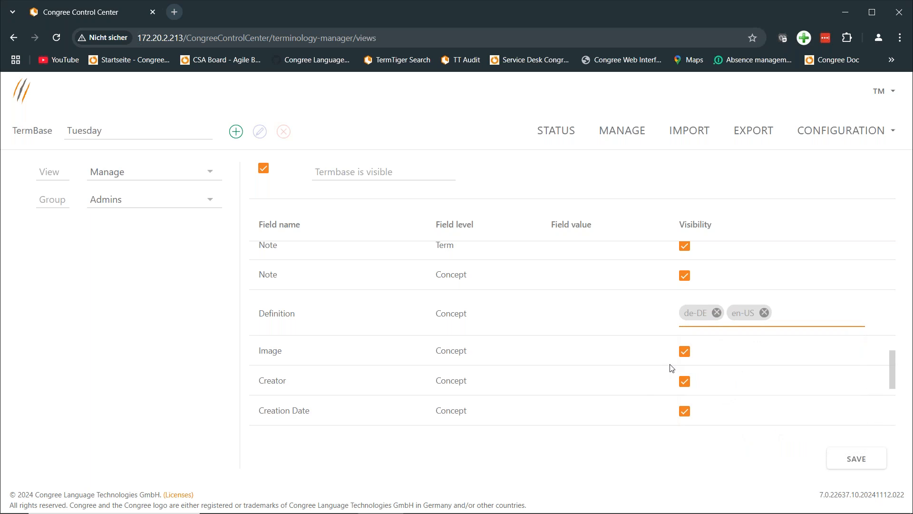
# Hide the concept-level fields Image, Creator, Creation Date, Modification Date and Modifier.
pyautogui.click(685, 352)
pyautogui.click(685, 381)
pyautogui.click(685, 412)
pyautogui.scroll(-1, 730, 385)
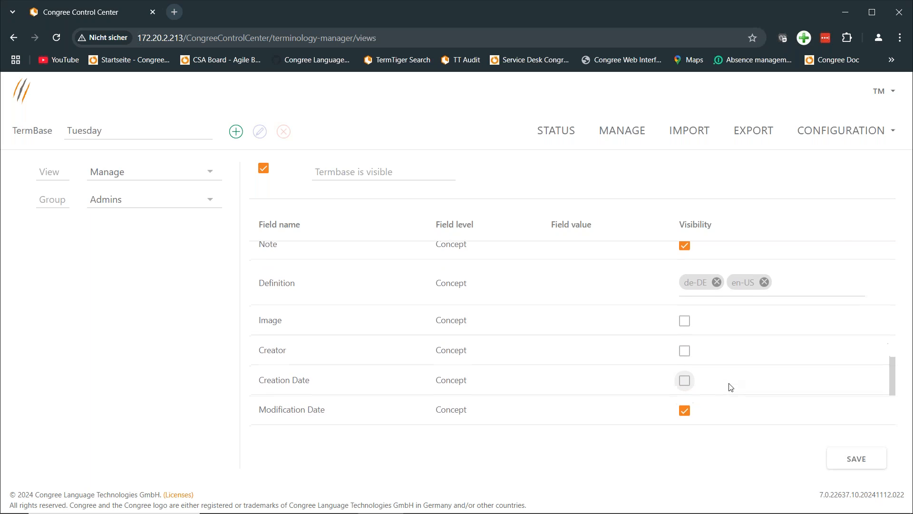
pyautogui.click(684, 410)
pyautogui.scroll(-2, 750, 352)
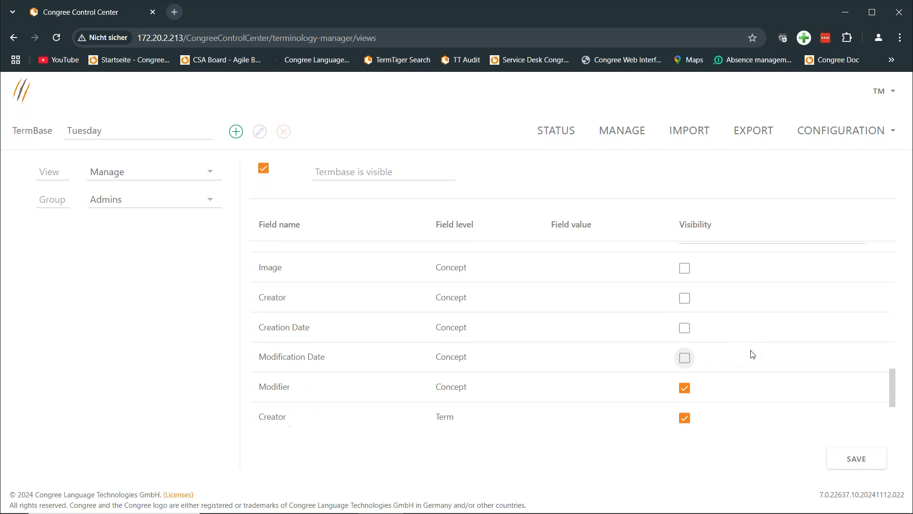
pyautogui.click(686, 389)
# Hide the term-level fields Creator, Creation Date and Modification Date, and save the view settings.
pyautogui.scroll(-1, 741, 378)
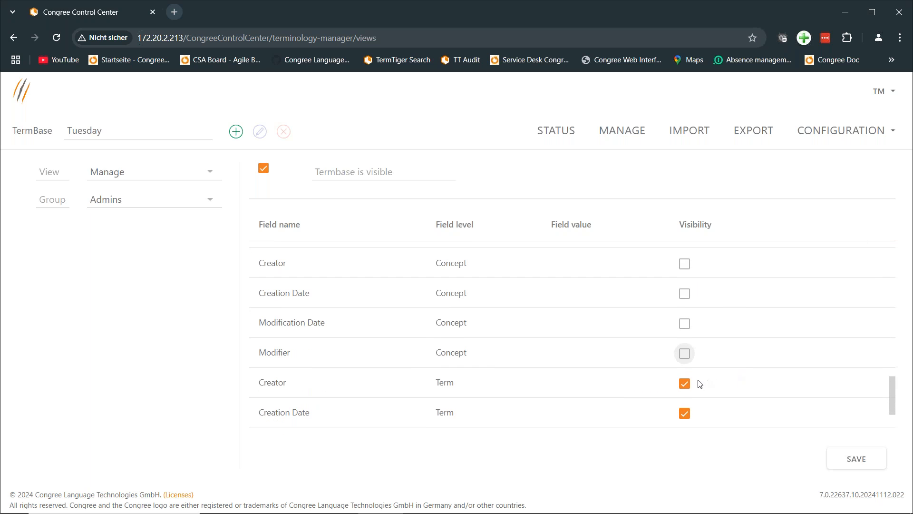
pyautogui.click(683, 386)
pyautogui.click(684, 413)
pyautogui.scroll(-1, 766, 368)
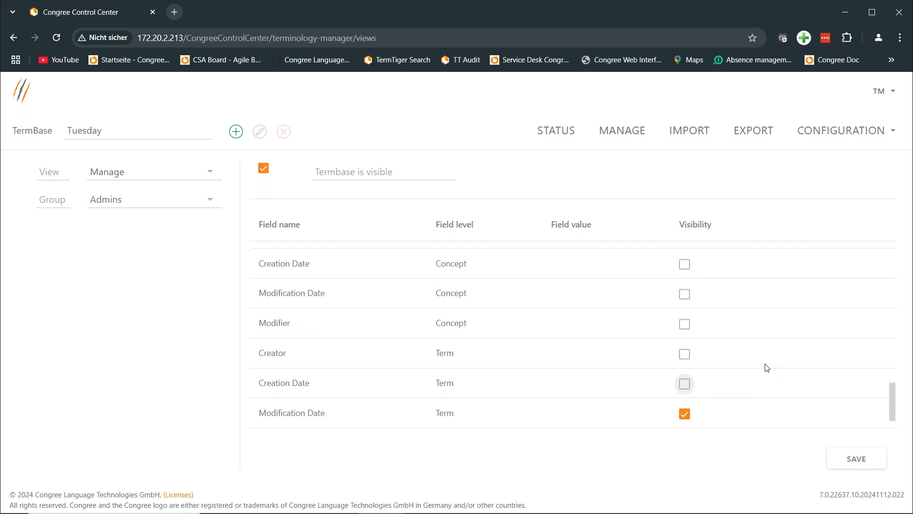
pyautogui.click(684, 413)
pyautogui.click(854, 459)
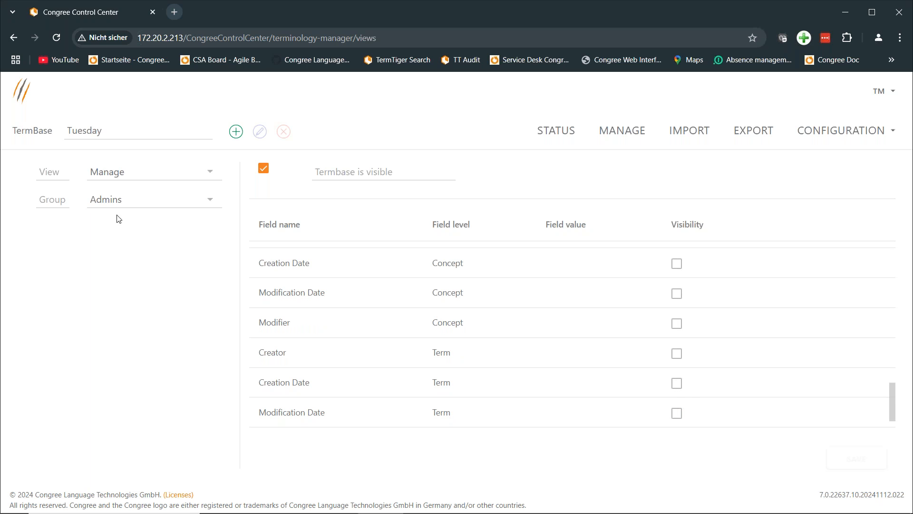
# Switch the views configuration to the Edit view for the Admins group.
pyautogui.click(139, 174)
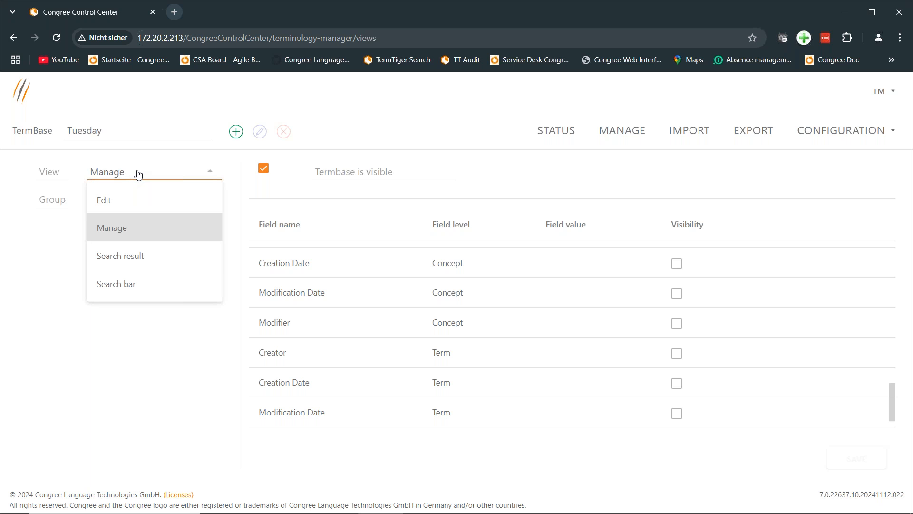
pyautogui.click(101, 201)
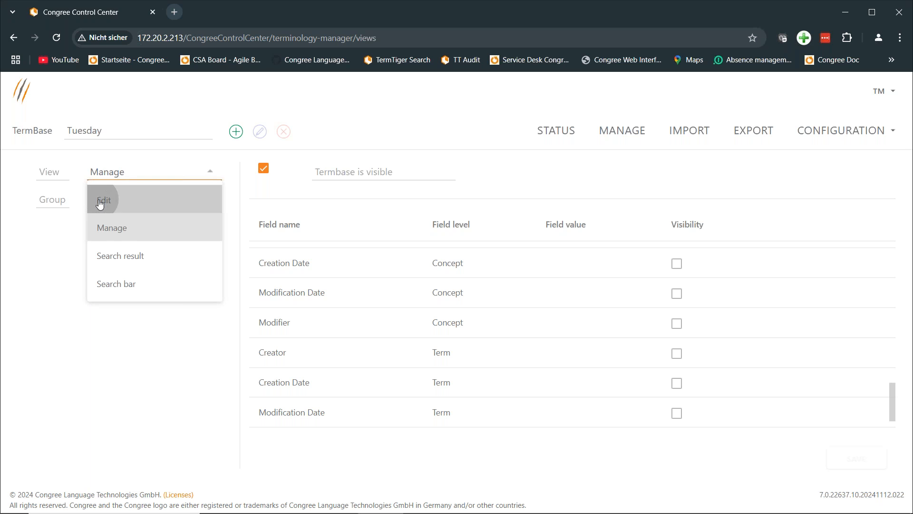
pyautogui.click(129, 201)
pyautogui.click(111, 232)
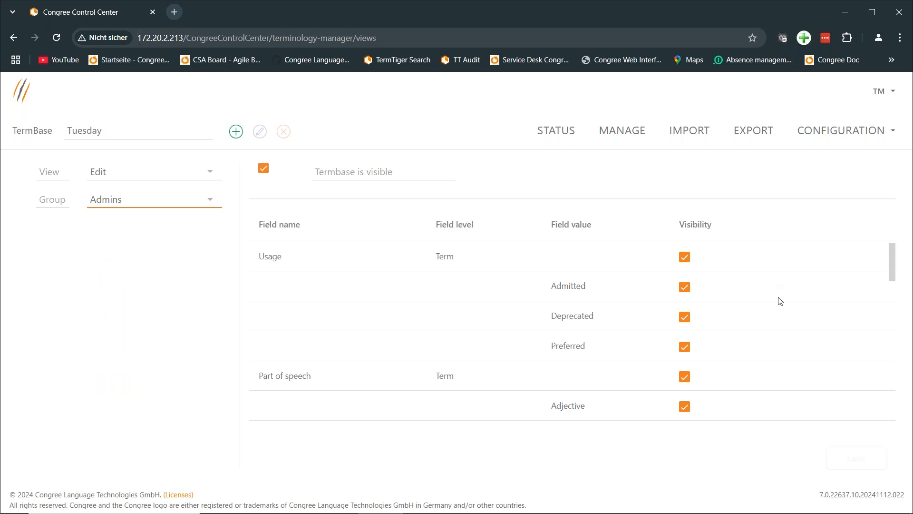
# Make the concept-level Definition field visible for de-DE and en-US in the Edit view.
pyautogui.scroll(-6, 780, 301)
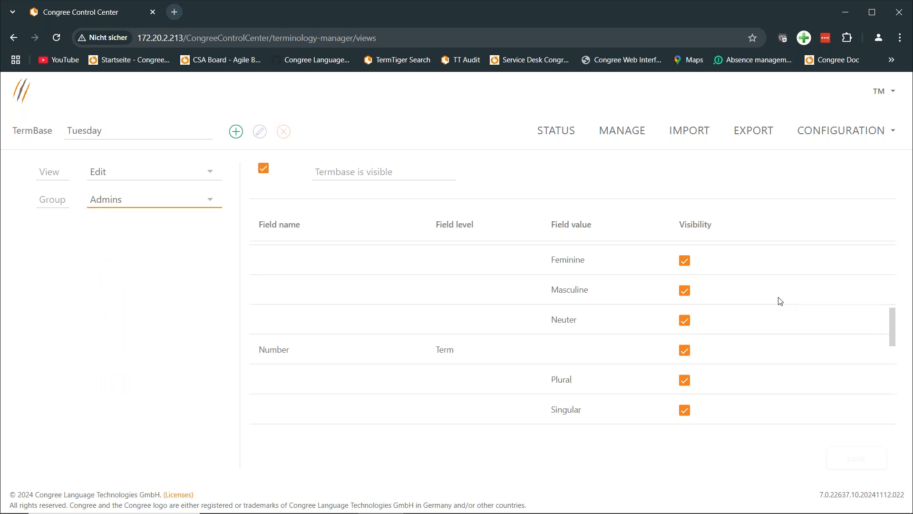
pyautogui.scroll(-5, 780, 301)
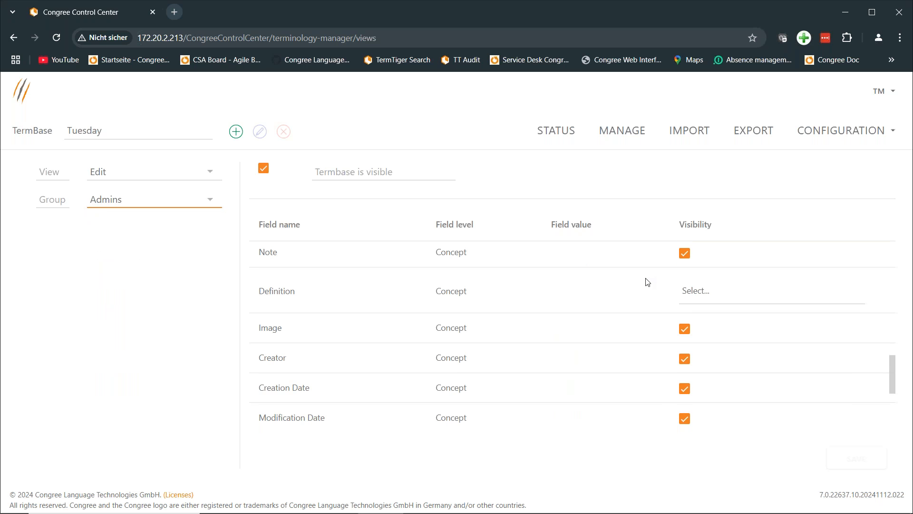
pyautogui.click(694, 291)
pyautogui.click(694, 350)
pyautogui.click(697, 387)
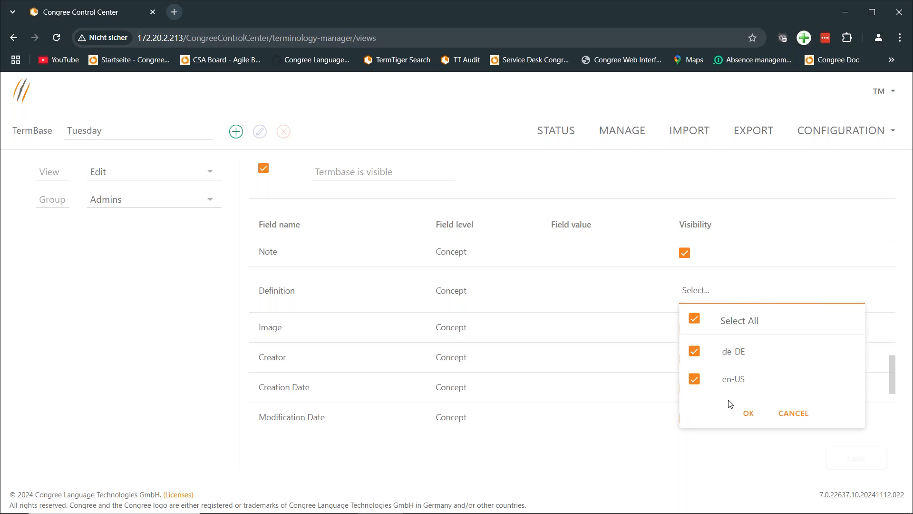
pyautogui.click(749, 414)
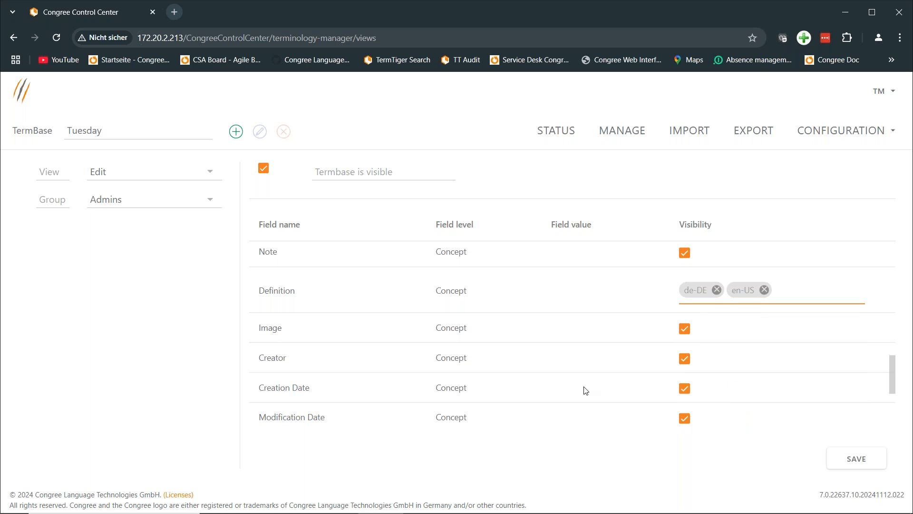
# Hide the concept-level fields Creator, Creation Date, Modification Date and Modifier in the Edit view.
pyautogui.click(684, 360)
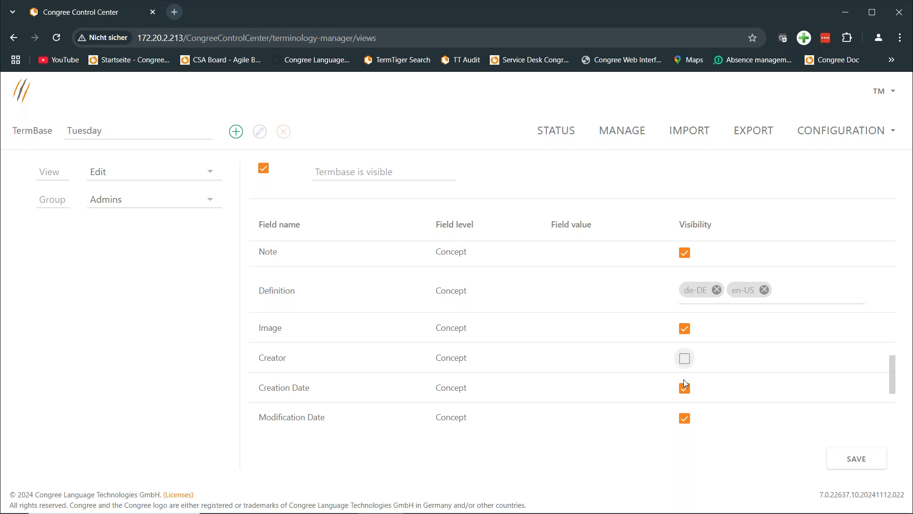
pyautogui.click(685, 389)
pyautogui.click(685, 418)
pyautogui.scroll(-1, 738, 381)
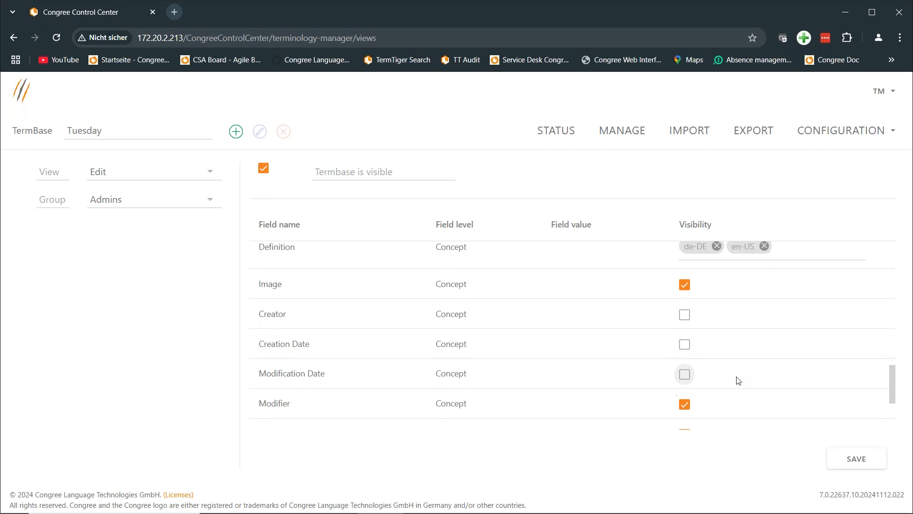
pyautogui.click(685, 404)
# Hide the term-level fields Creator, Creation Date, Modification Date and Modifier, and save the Edit view settings.
pyautogui.scroll(-1, 687, 403)
pyautogui.click(683, 383)
pyautogui.click(684, 412)
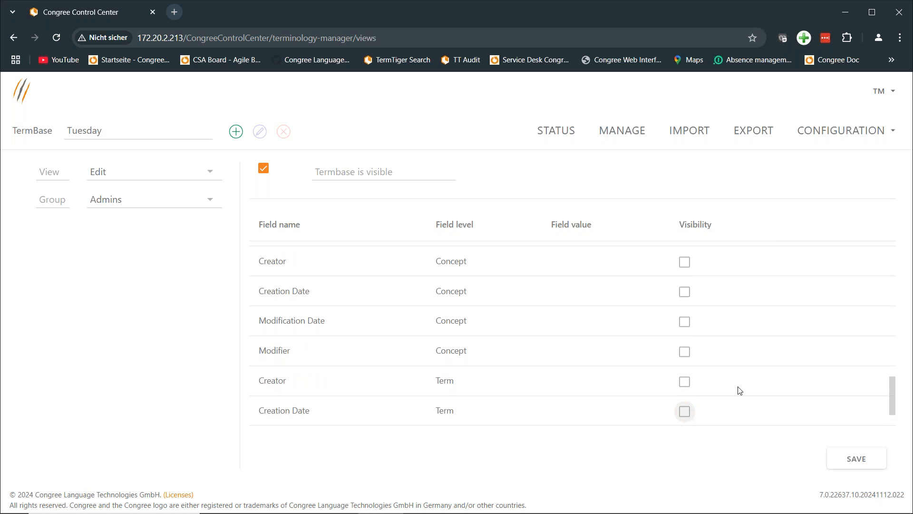
pyautogui.scroll(-1, 738, 389)
pyautogui.click(684, 386)
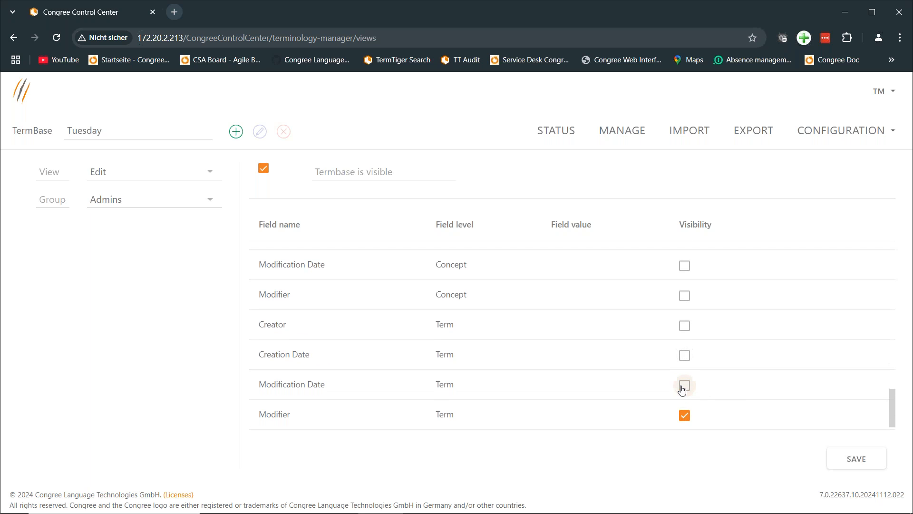
pyautogui.click(687, 414)
pyautogui.click(853, 460)
# In the concept management table, move the Usage column directly after Language and hide the Gender and Definition (de-DE) columns.
pyautogui.click(622, 133)
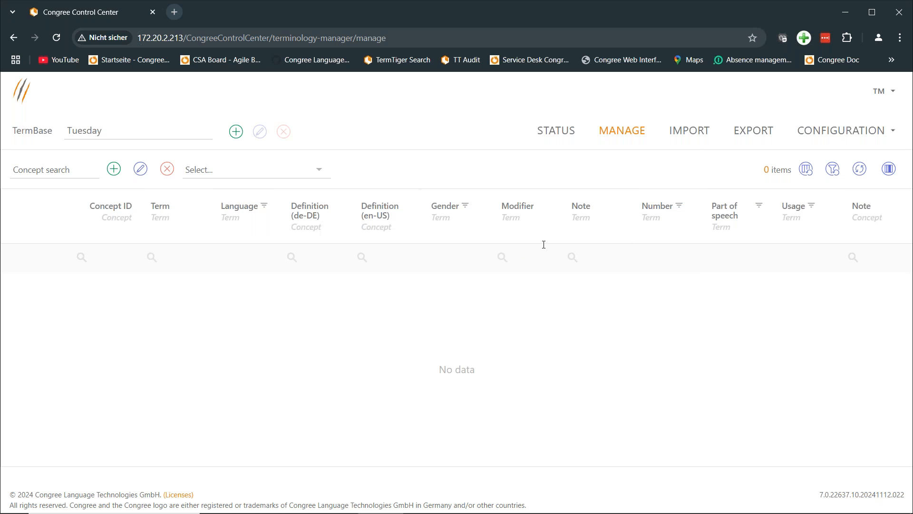
pyautogui.moveTo(798, 211); pyautogui.dragTo(265, 215)
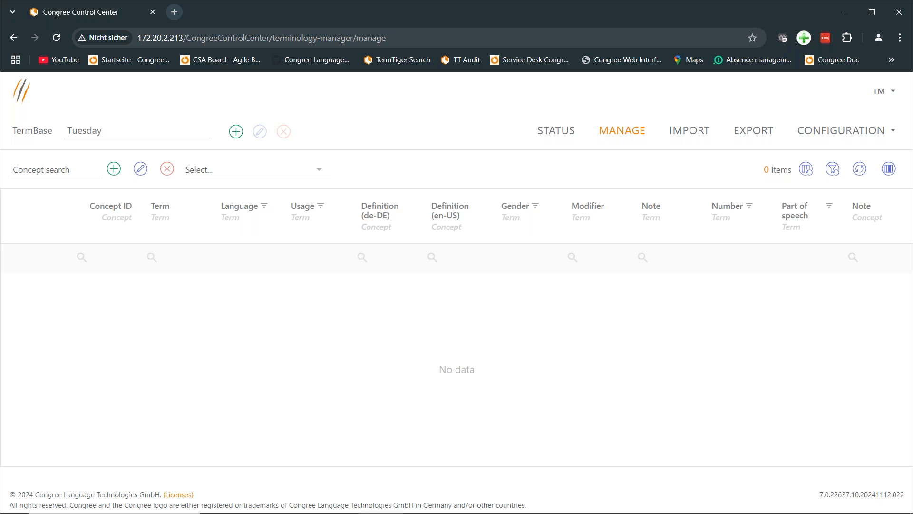
pyautogui.click(887, 170)
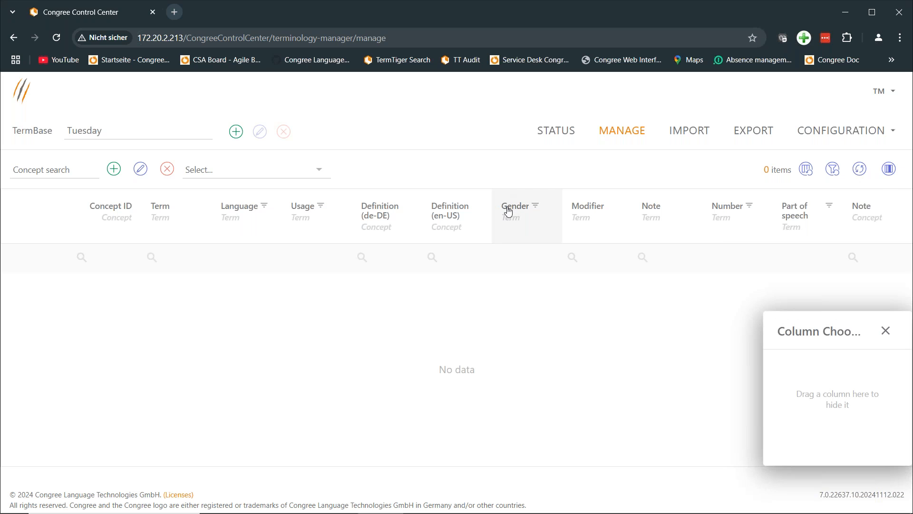
pyautogui.moveTo(509, 210); pyautogui.dragTo(840, 379)
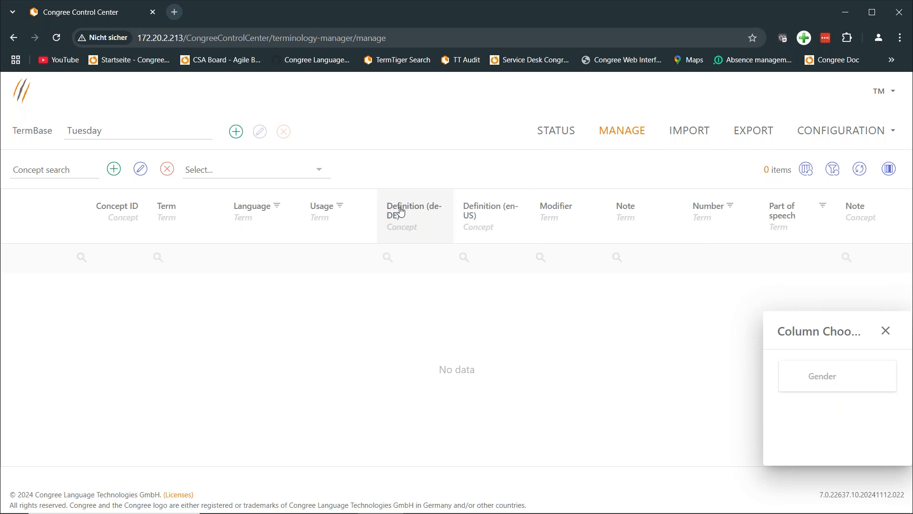
pyautogui.moveTo(401, 211); pyautogui.dragTo(859, 403)
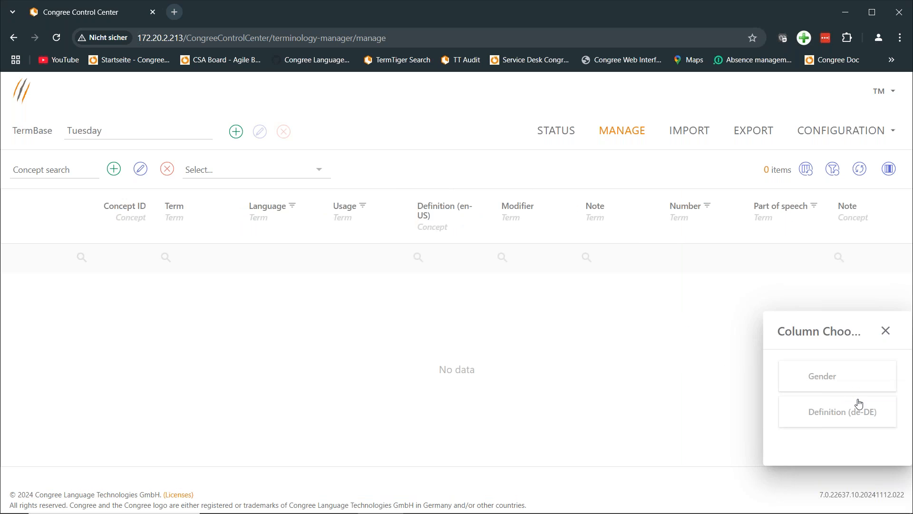
pyautogui.click(886, 331)
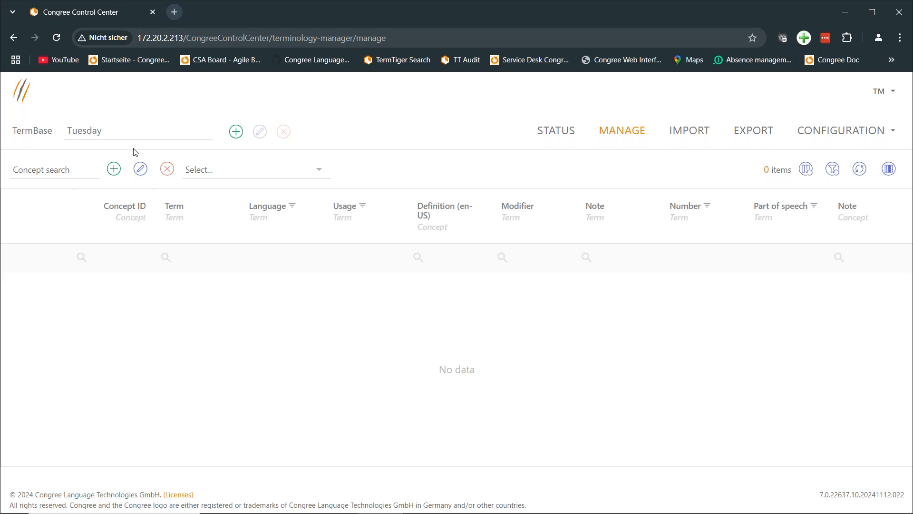
# Start a new concept with the de-DE definition "A tool to tighten and loosen screws".
pyautogui.click(113, 169)
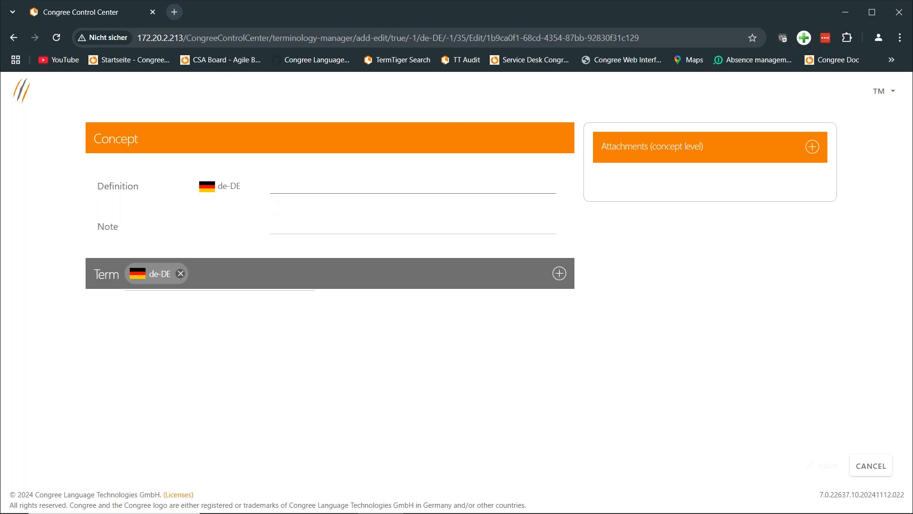
pyautogui.click(314, 182)
pyautogui.write('A')
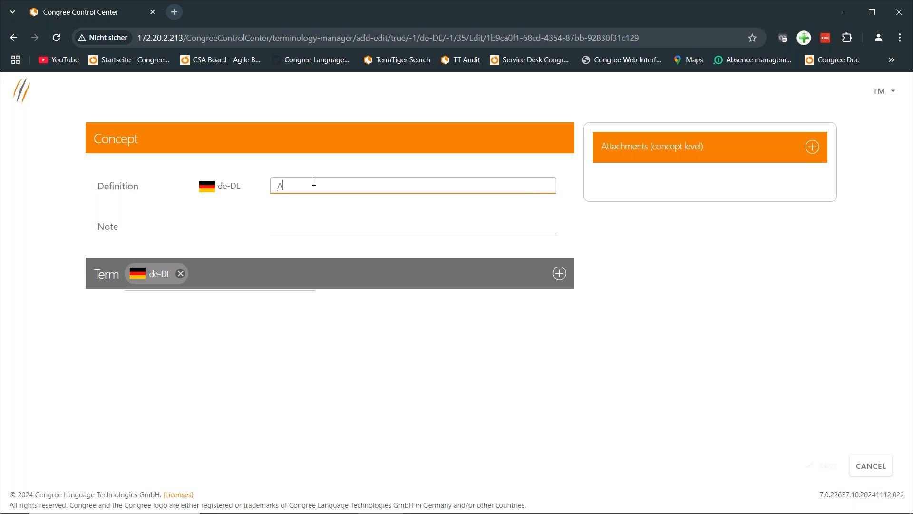
pyautogui.write(' tool to ')
pyautogui.write('tight')
pyautogui.write('en and l')
pyautogui.write('oss')
pyautogui.write('osen scre')
pyautogui.write('s')
pyautogui.press('BackSpace')
pyautogui.write('ws')
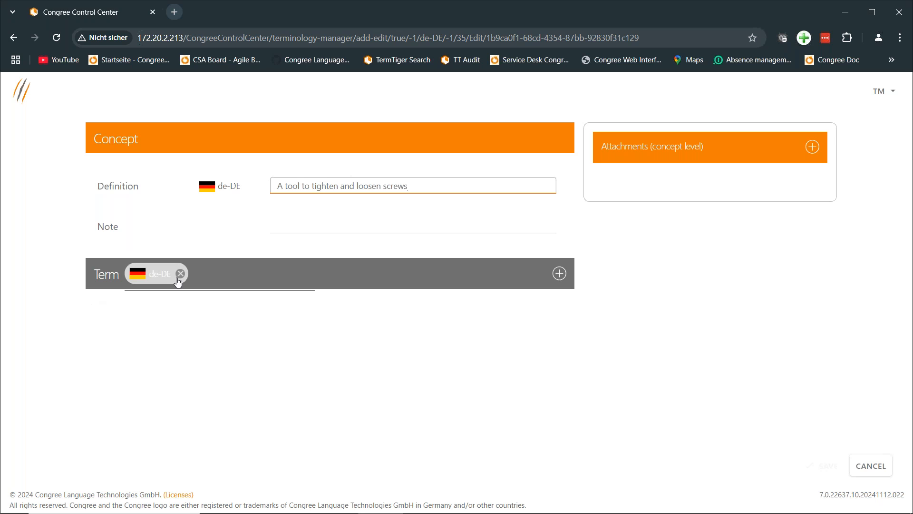
# Set the concept's term language to en-US only, with an empty term entry ready to fill in.
pyautogui.click(560, 275)
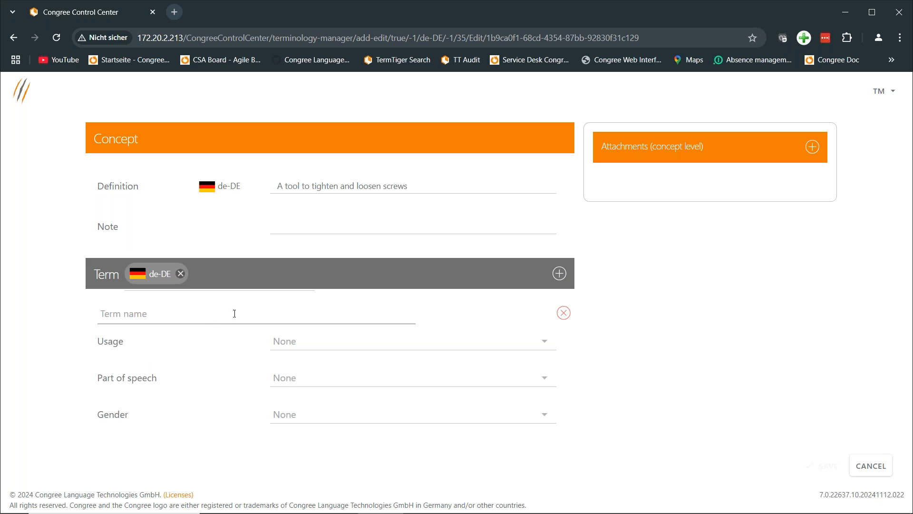
pyautogui.click(164, 283)
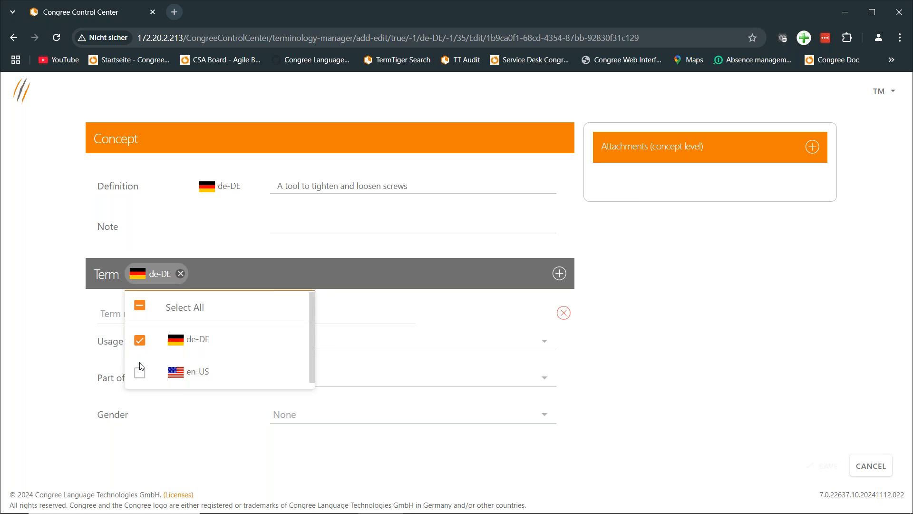
pyautogui.scroll(-1, 141, 378)
pyautogui.click(139, 337)
pyautogui.click(139, 369)
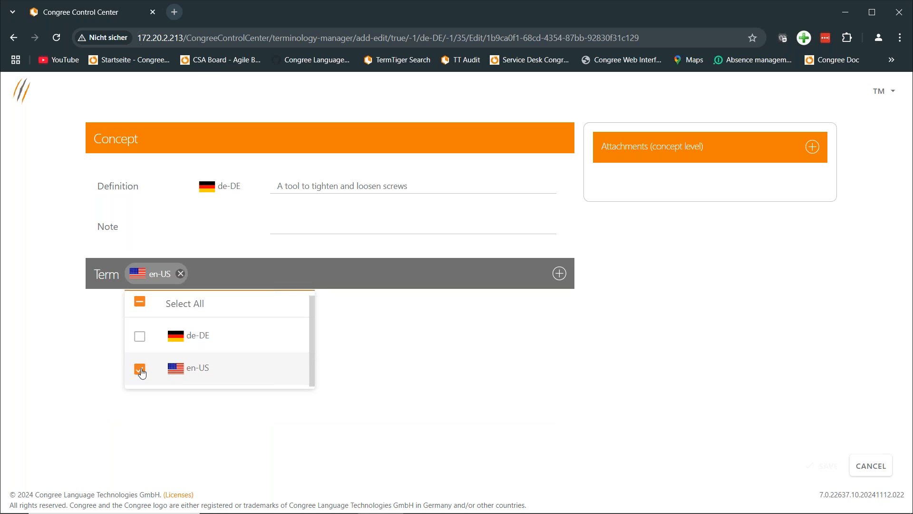
pyautogui.click(387, 253)
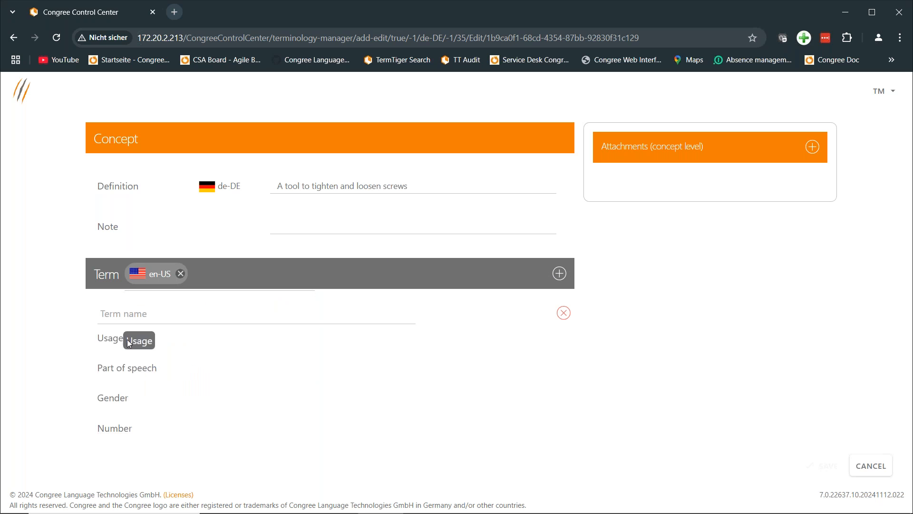
# Name the en-US term "screw driver", with usage Preferred and part of speech Noun.
pyautogui.click(191, 309)
pyautogui.write('screw')
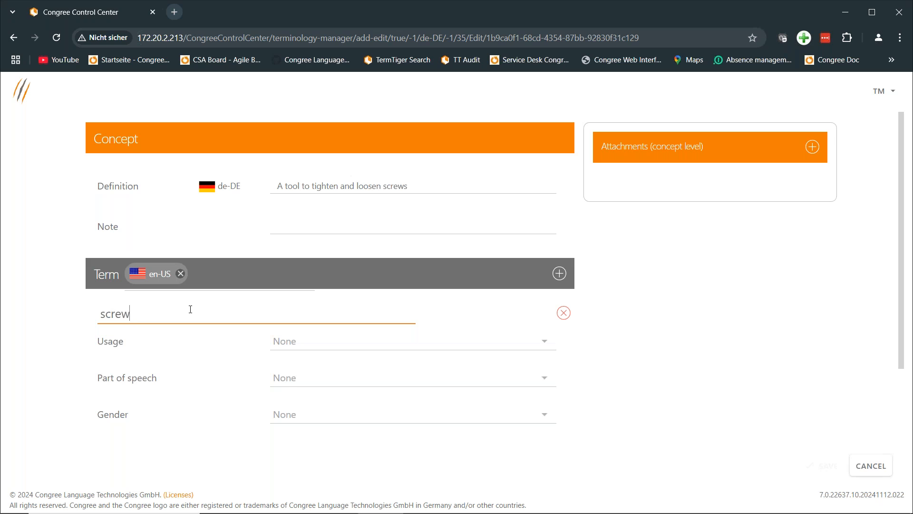
pyautogui.write(' driver')
pyautogui.click(316, 343)
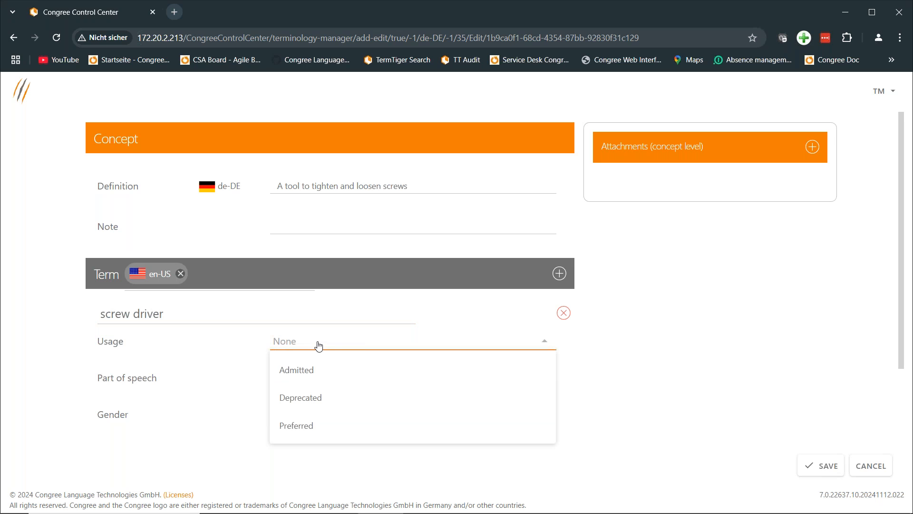
pyautogui.click(293, 424)
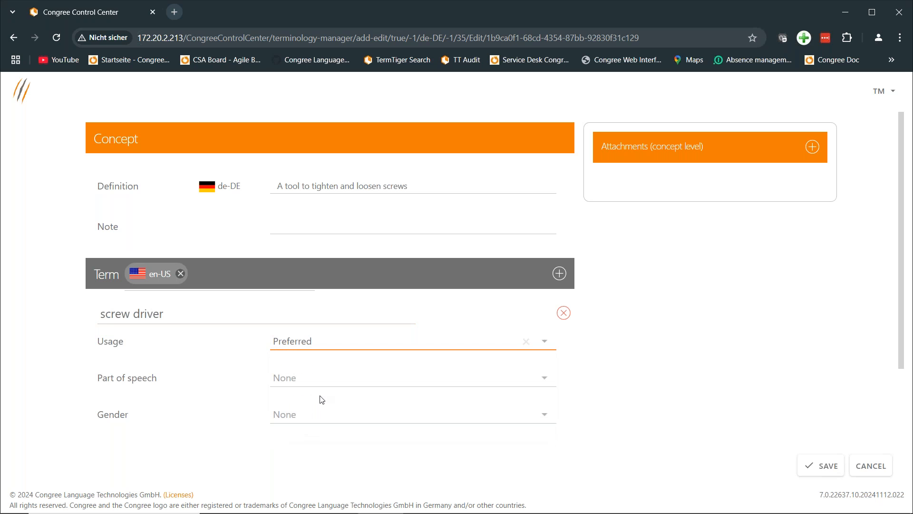
pyautogui.click(346, 383)
pyautogui.click(296, 461)
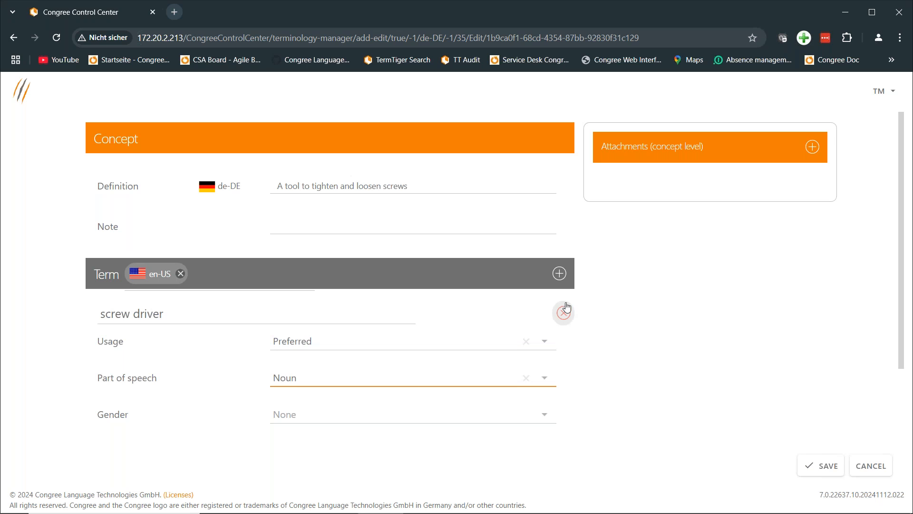
# Add a second en-US term "flat blade" with usage Deprecated and part of speech Noun, and save the concept.
pyautogui.click(559, 274)
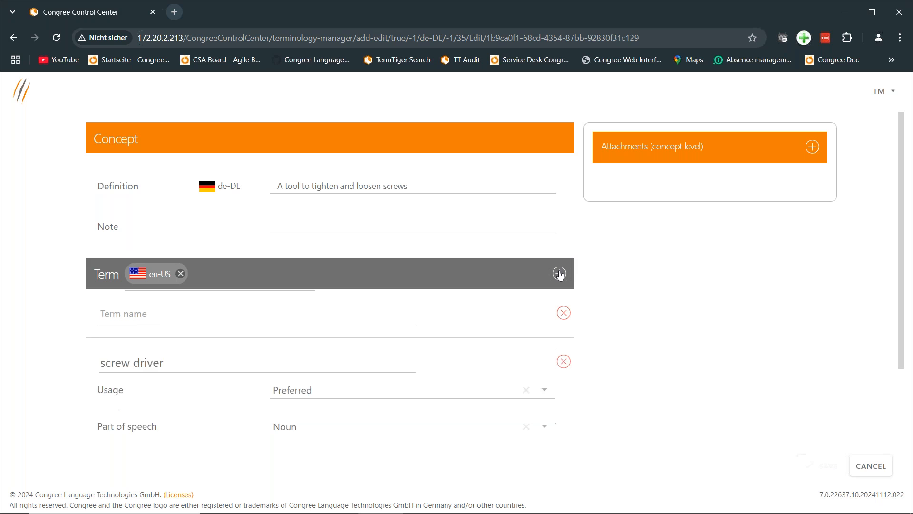
pyautogui.click(222, 312)
pyautogui.write('flate')
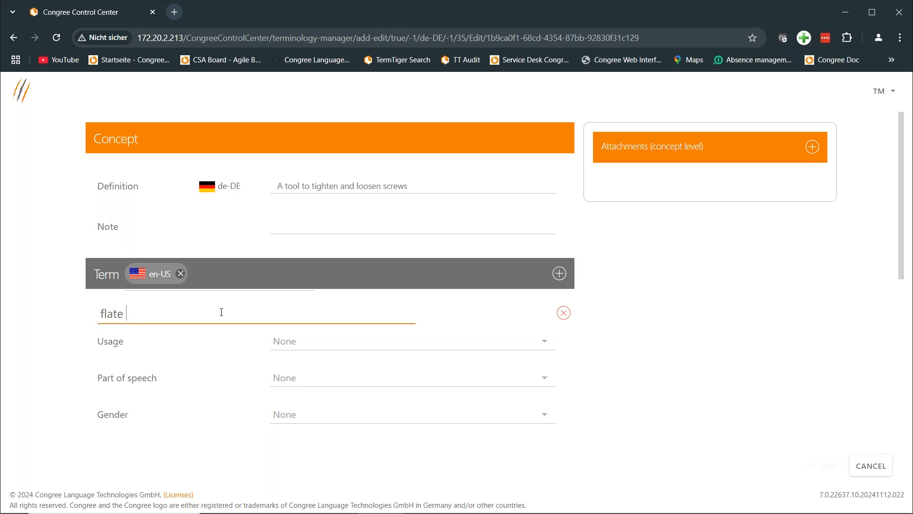
pyautogui.press('BackSpace')
pyautogui.write('blade')
pyautogui.click(296, 349)
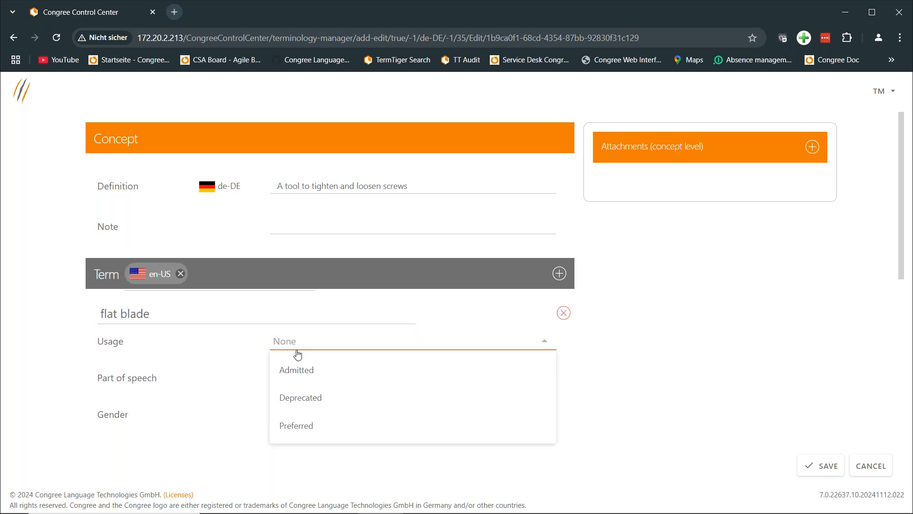
pyautogui.click(300, 399)
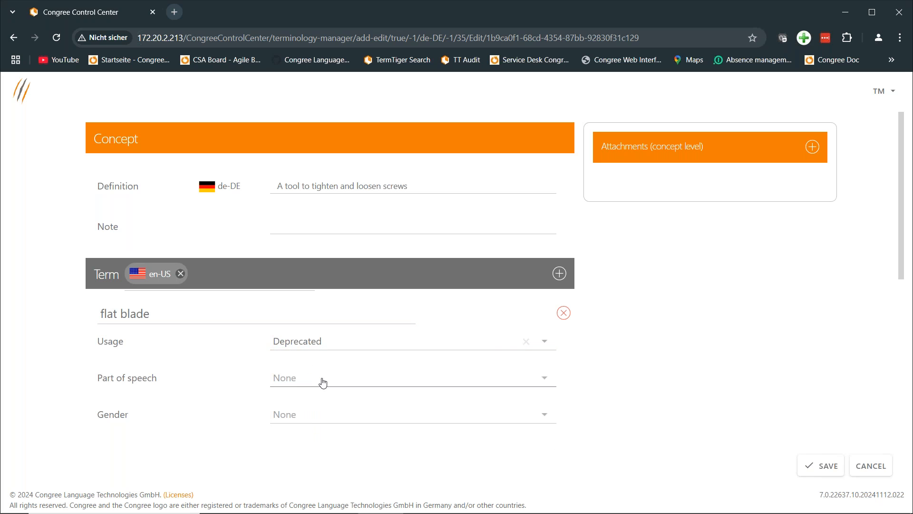
pyautogui.click(323, 382)
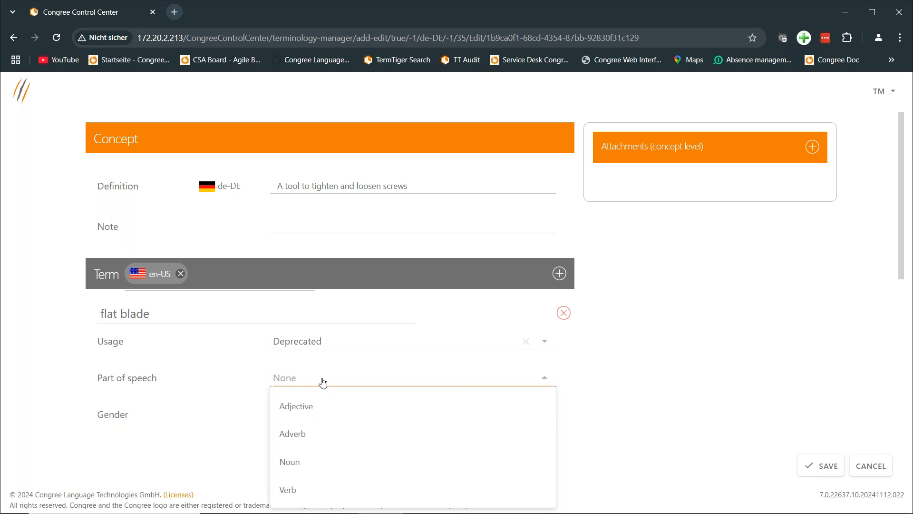
pyautogui.click(289, 472)
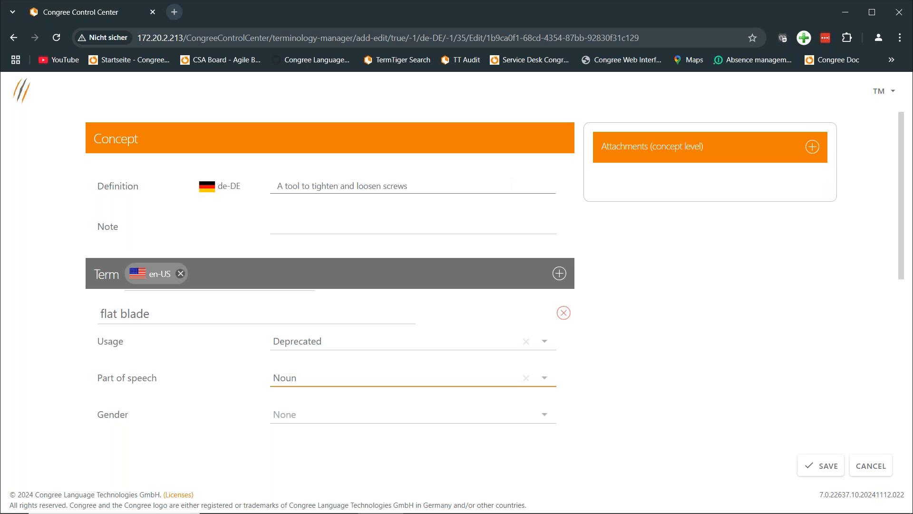
pyautogui.click(825, 471)
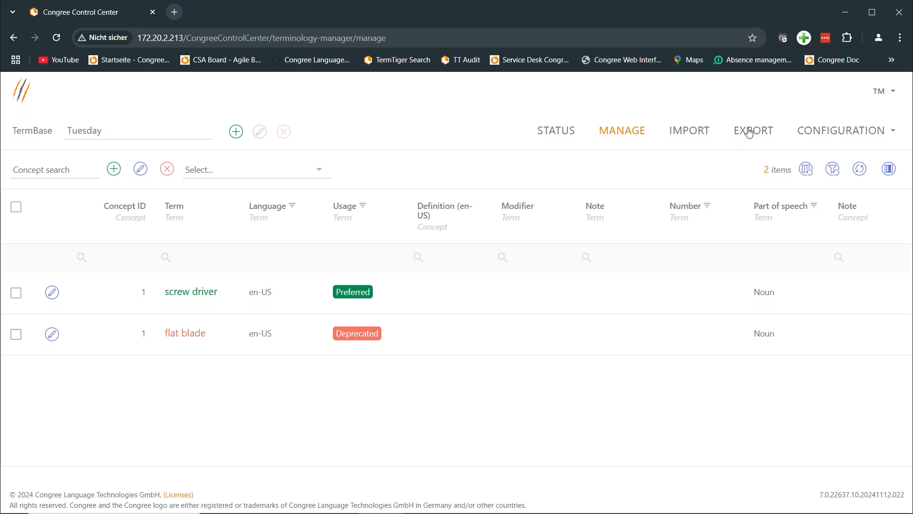
# Start an import into the TermBase Tuesday with TBX as the source format.
pyautogui.click(690, 136)
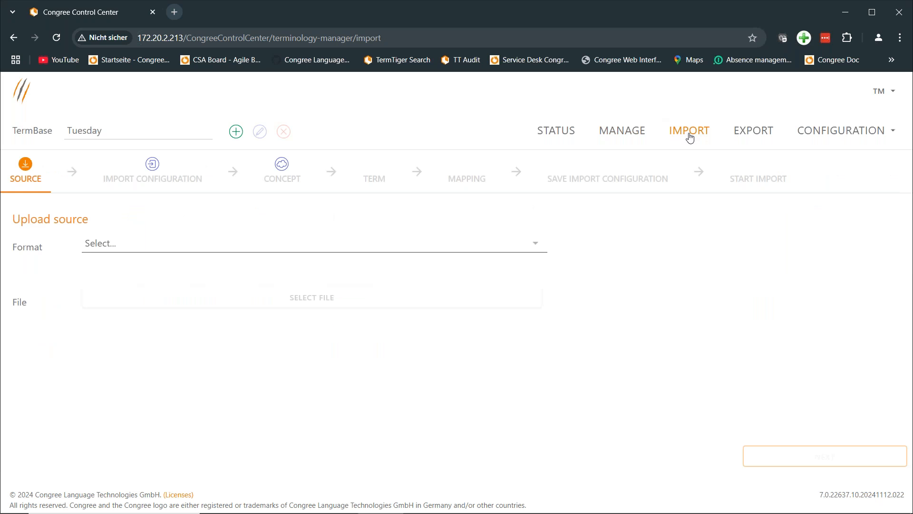
pyautogui.click(192, 252)
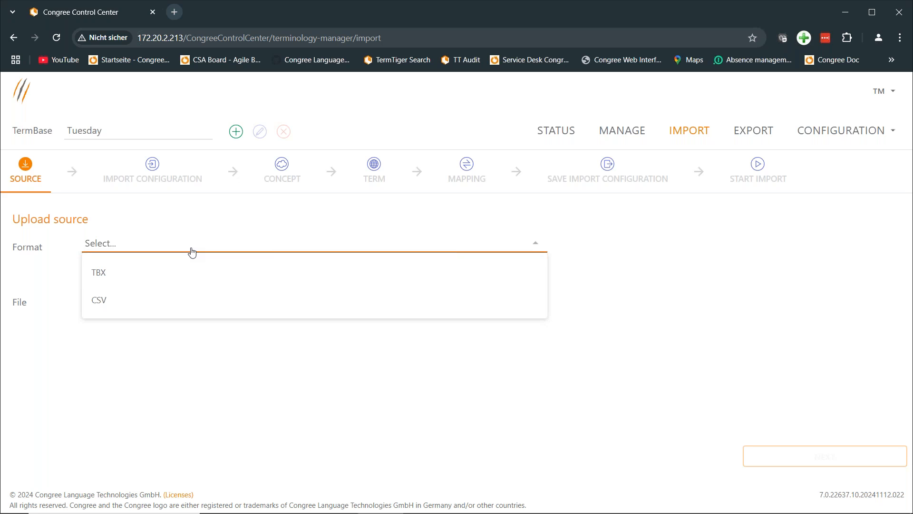
pyautogui.click(124, 277)
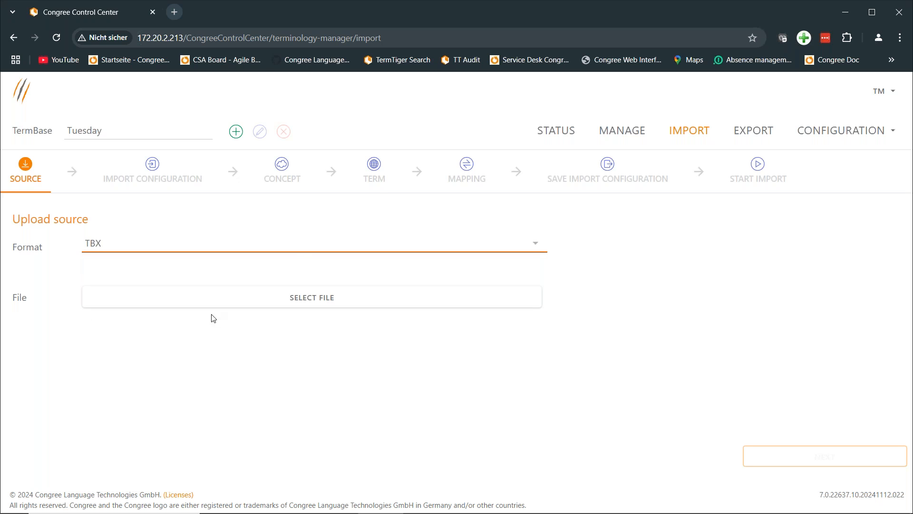
# Begin choosing the source file and browse to the Work folder on drive C:.
pyautogui.click(322, 298)
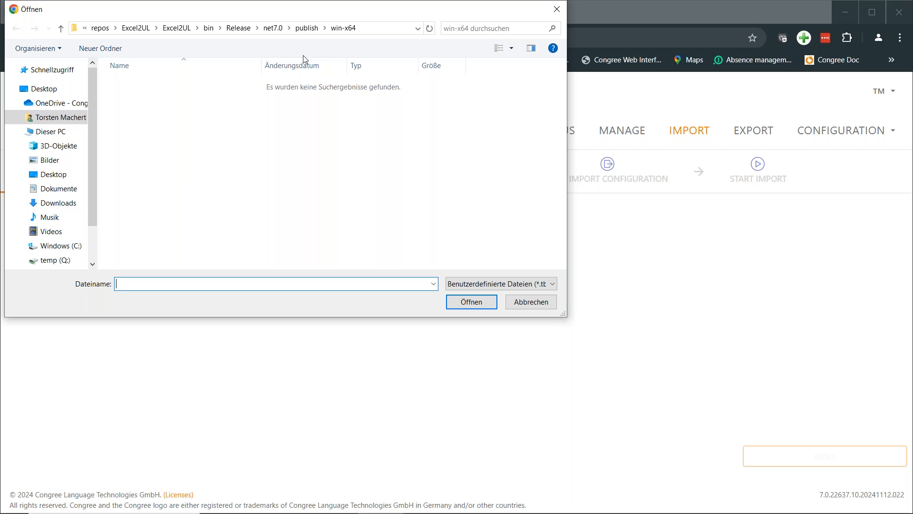
pyautogui.click(58, 251)
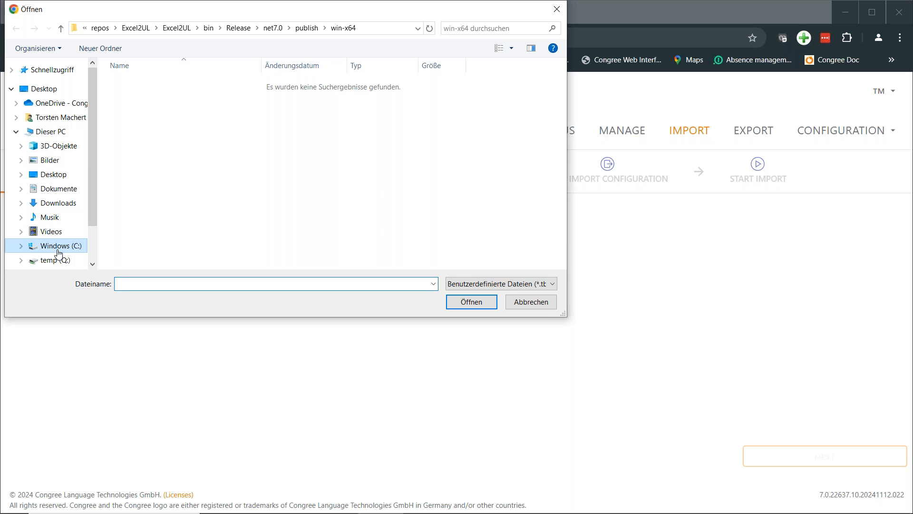
pyautogui.scroll(-4, 177, 210)
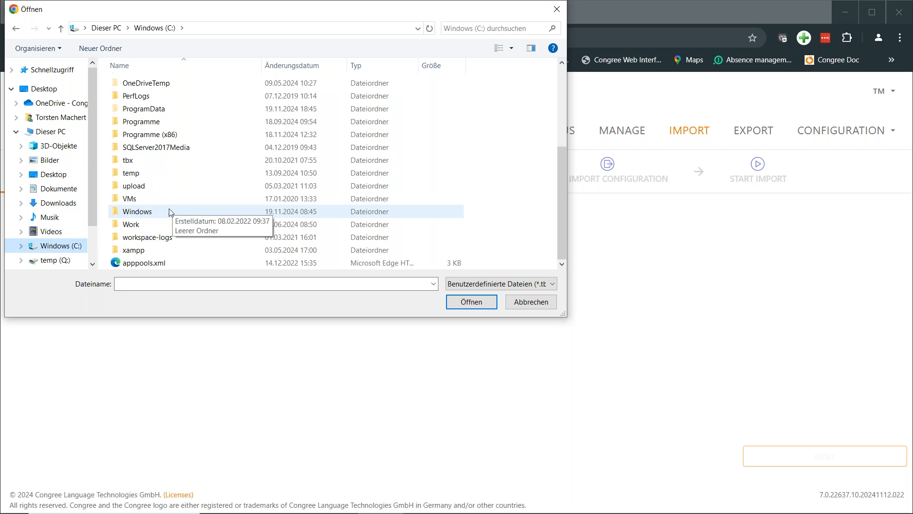
pyautogui.doubleClick(129, 226)
# Look through the Congree folder inside Work for a TBX file to import, and return to Work.
pyautogui.doubleClick(131, 88)
pyautogui.scroll(-5, 221, 206)
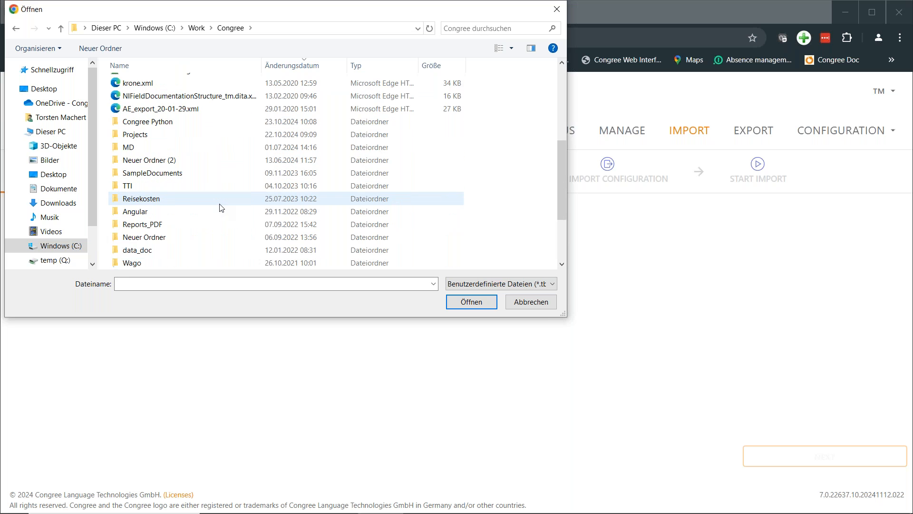
pyautogui.scroll(-2, 222, 208)
pyautogui.scroll(-5, 221, 208)
pyautogui.scroll(2, 222, 207)
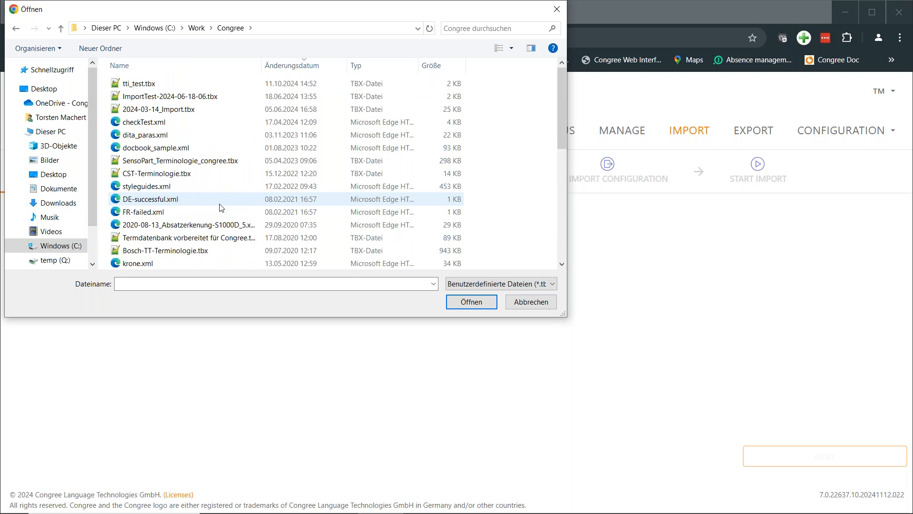
pyautogui.scroll(-2, 221, 208)
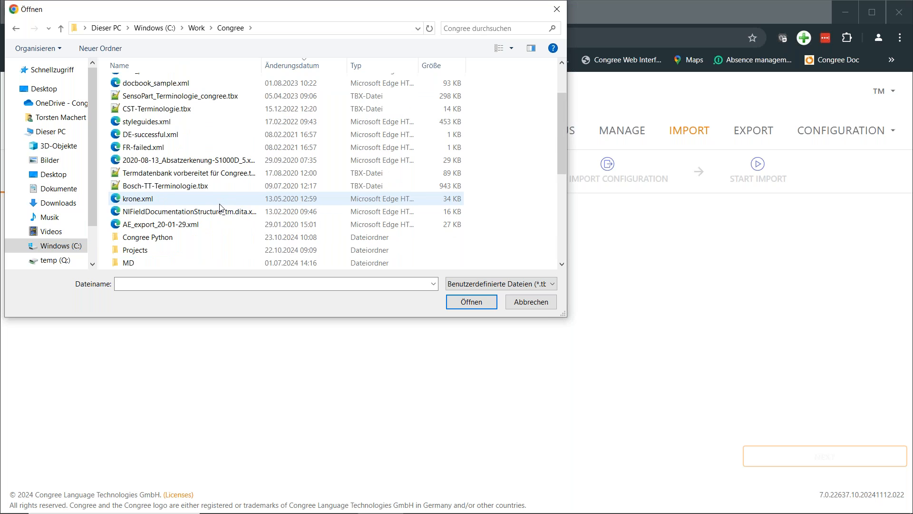
pyautogui.scroll(-5, 222, 207)
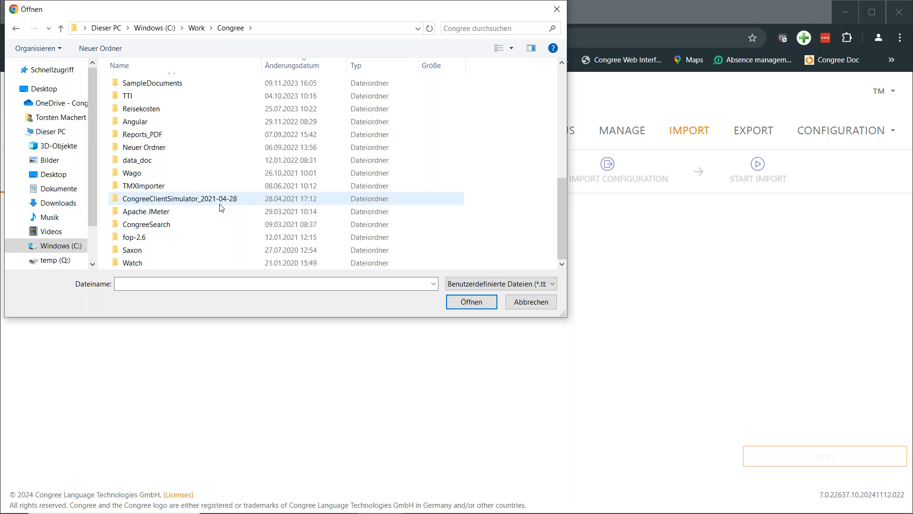
pyautogui.click(204, 30)
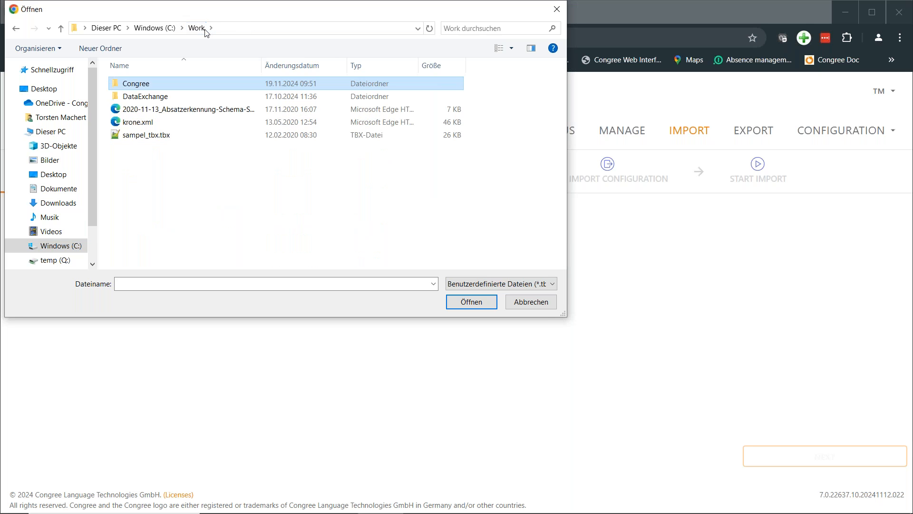
# Upload Congree_Sales-2020-06-30--Demoenvironment_TT-compatible.tbx from the DataExchange folder as the import source.
pyautogui.doubleClick(152, 96)
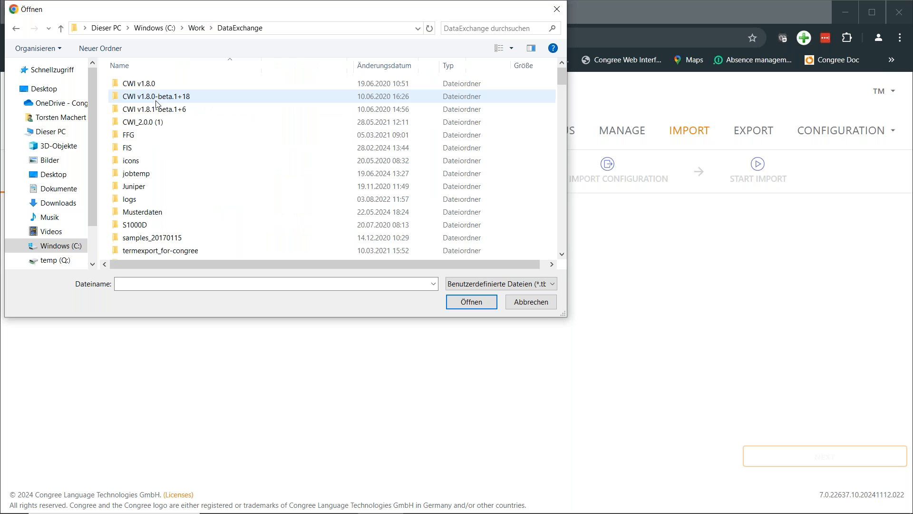
pyautogui.scroll(-10, 162, 222)
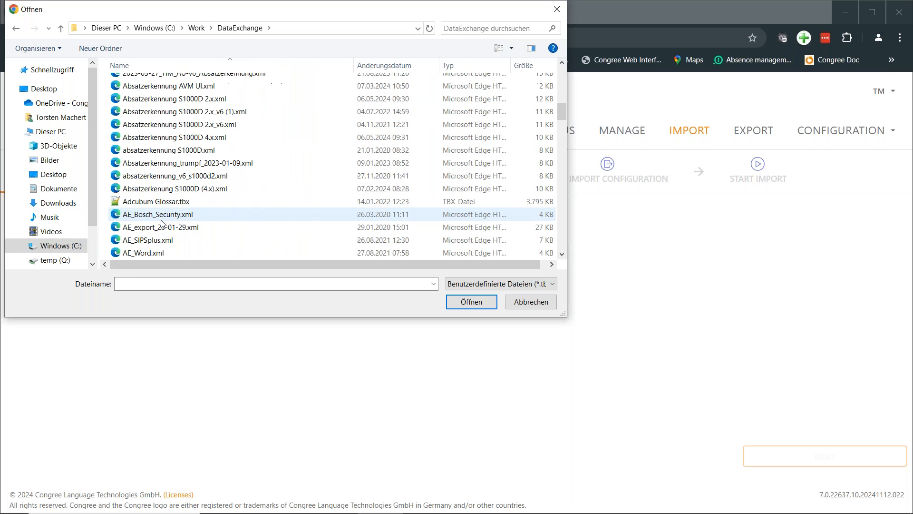
pyautogui.scroll(-11, 162, 223)
pyautogui.scroll(-1, 162, 222)
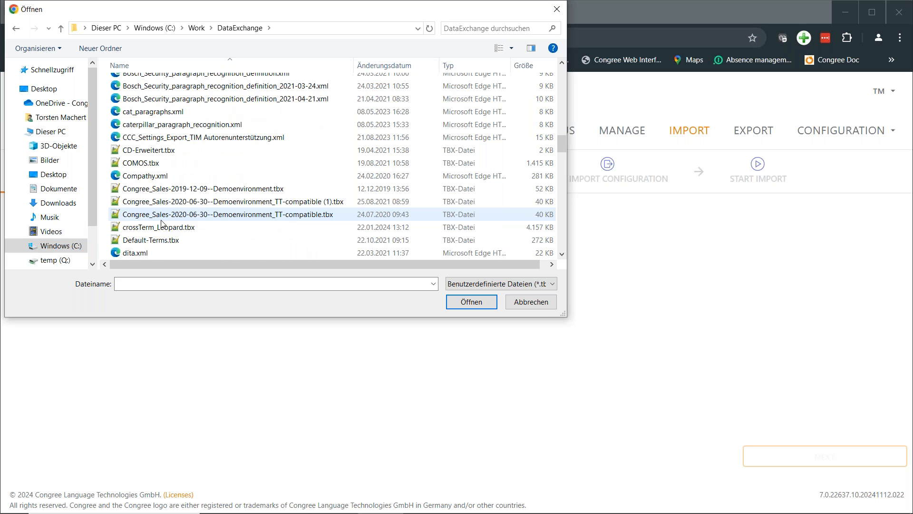
pyautogui.click(248, 218)
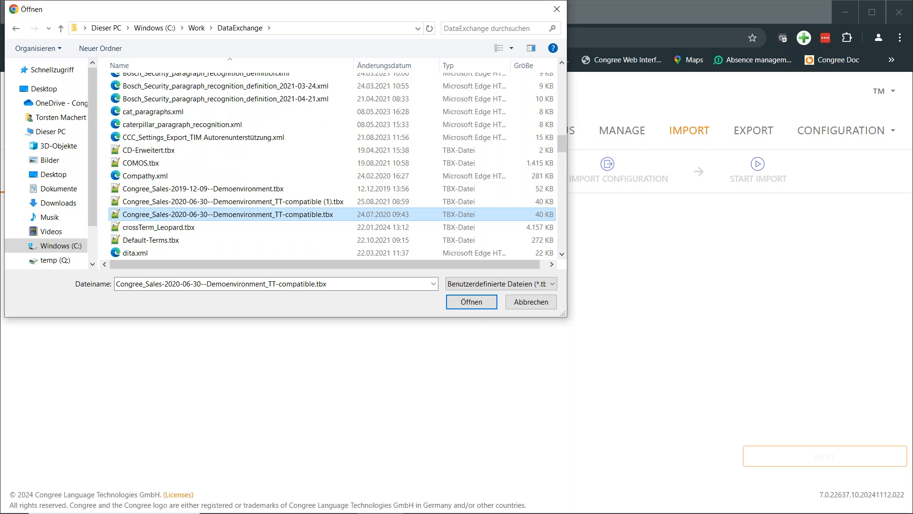
pyautogui.click(477, 301)
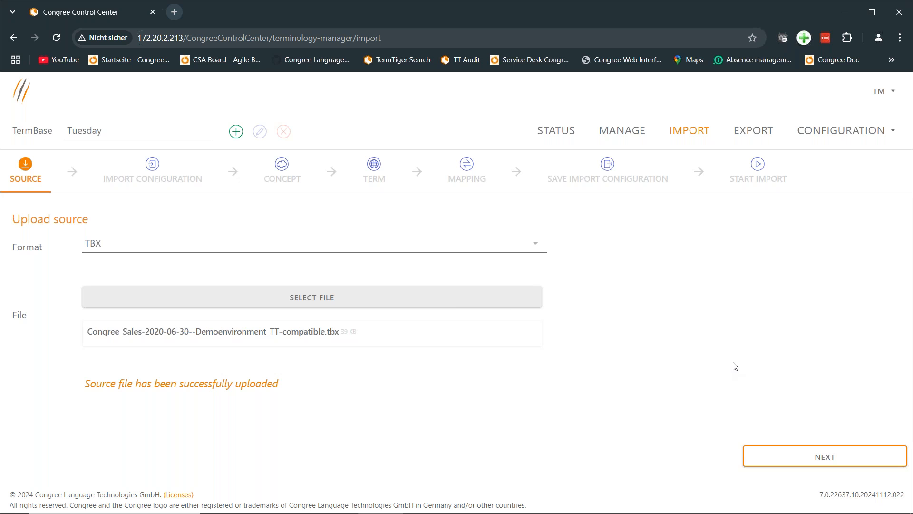
# Skip loading an import configuration and accept Replace for concepts without importing concept IDs, continuing to the term settings.
pyautogui.click(826, 457)
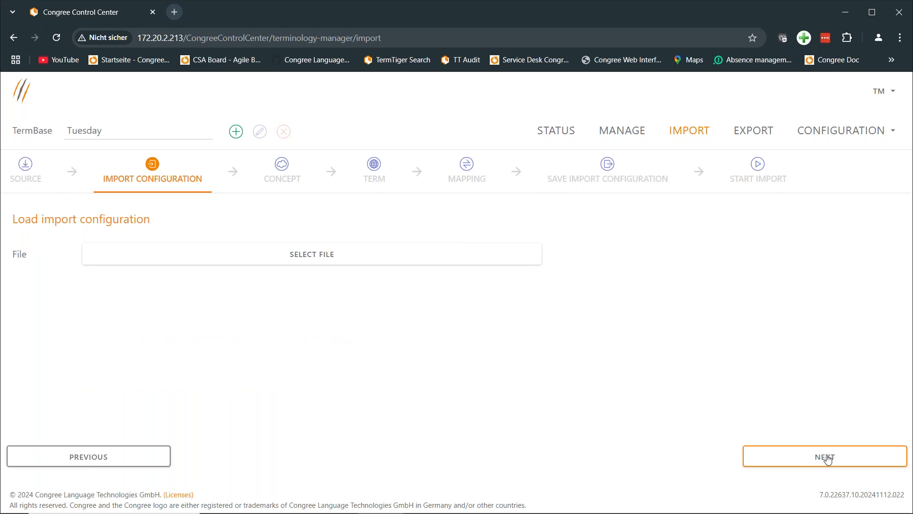
pyautogui.click(828, 458)
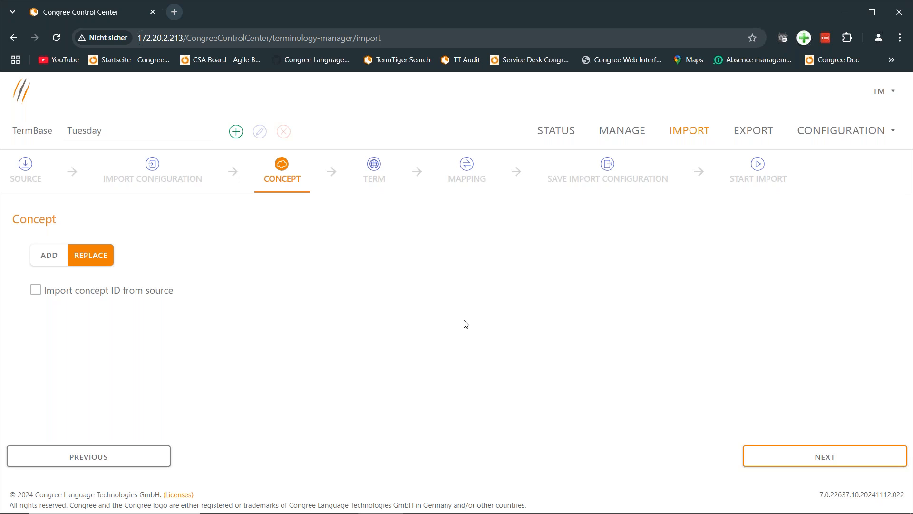
pyautogui.click(834, 456)
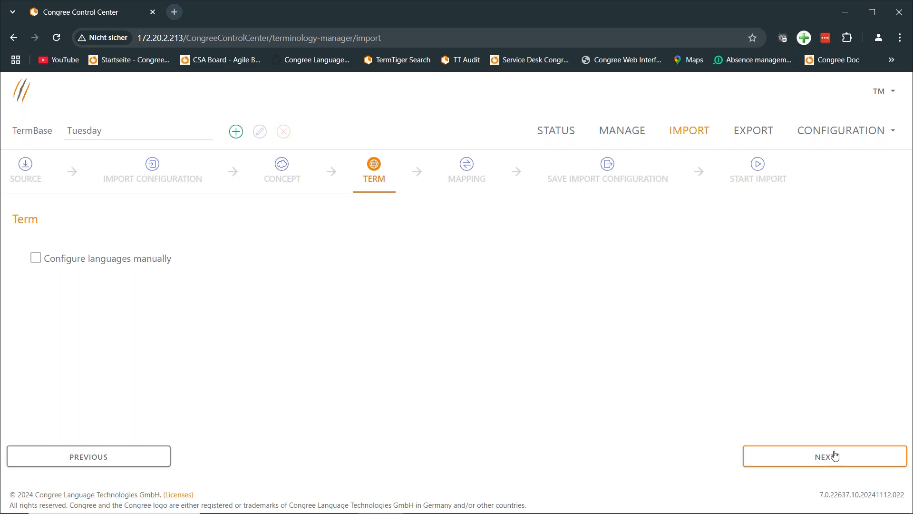
# Configure the import languages manually, assigning en to en-US and de to de-DE and leaving fr unassigned.
pyautogui.click(51, 265)
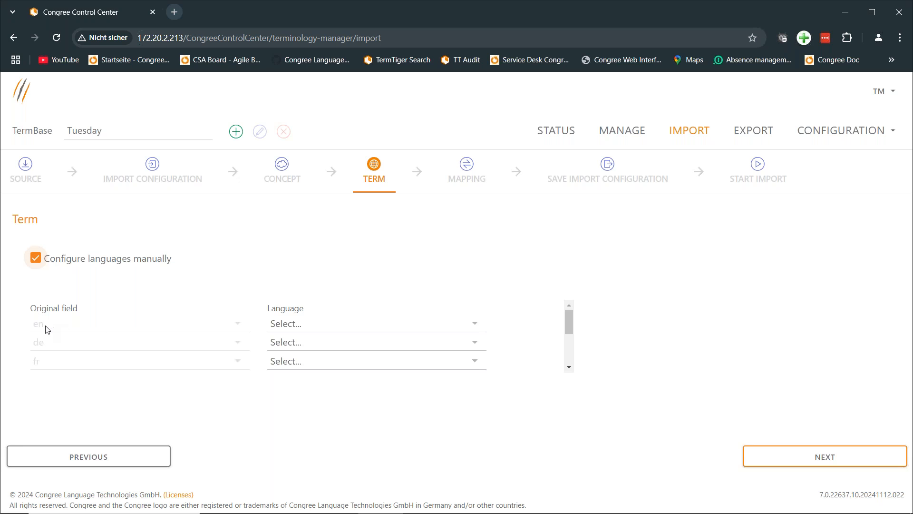
pyautogui.click(324, 324)
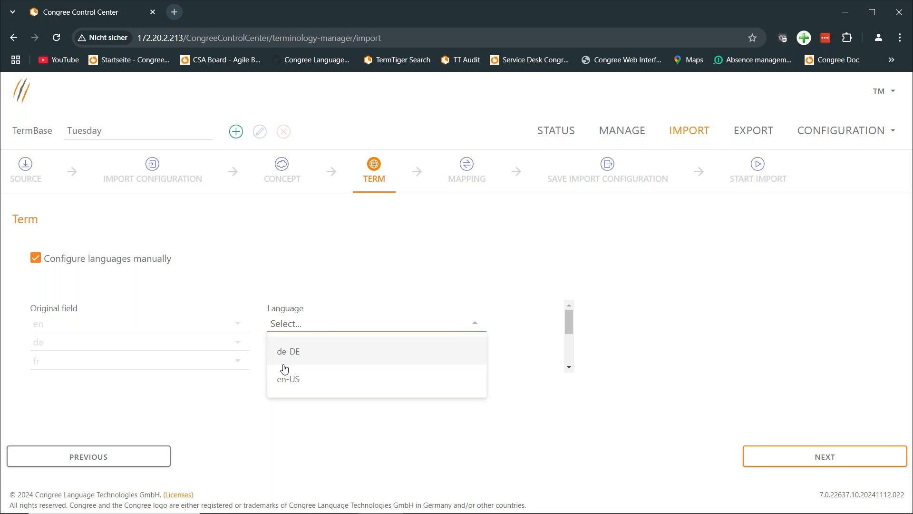
pyautogui.click(288, 379)
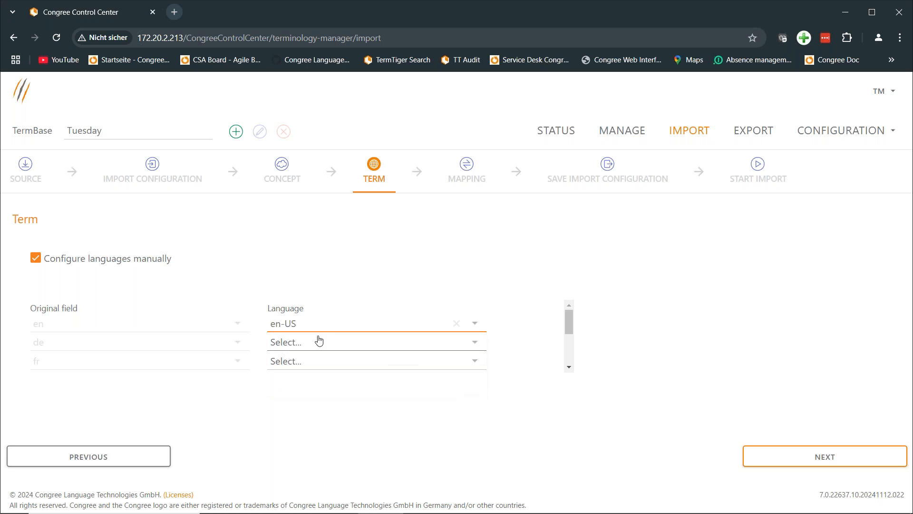
pyautogui.click(321, 343)
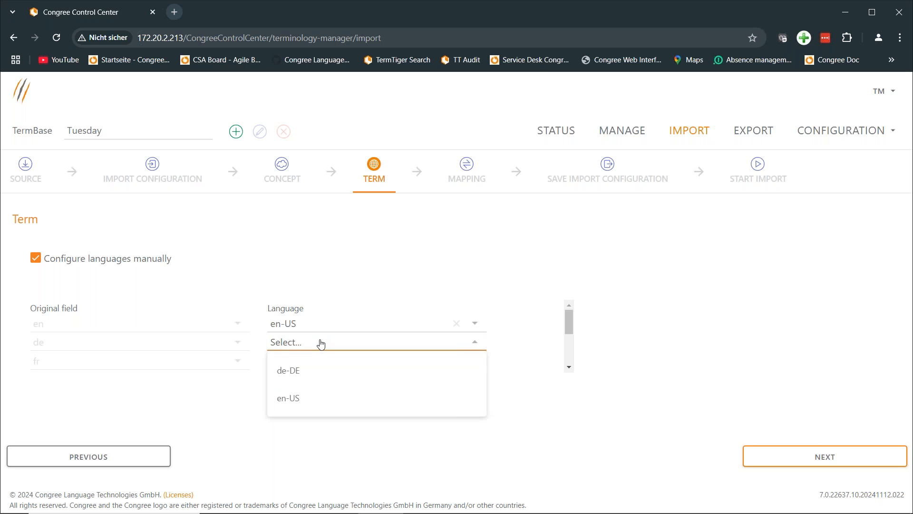
pyautogui.click(294, 372)
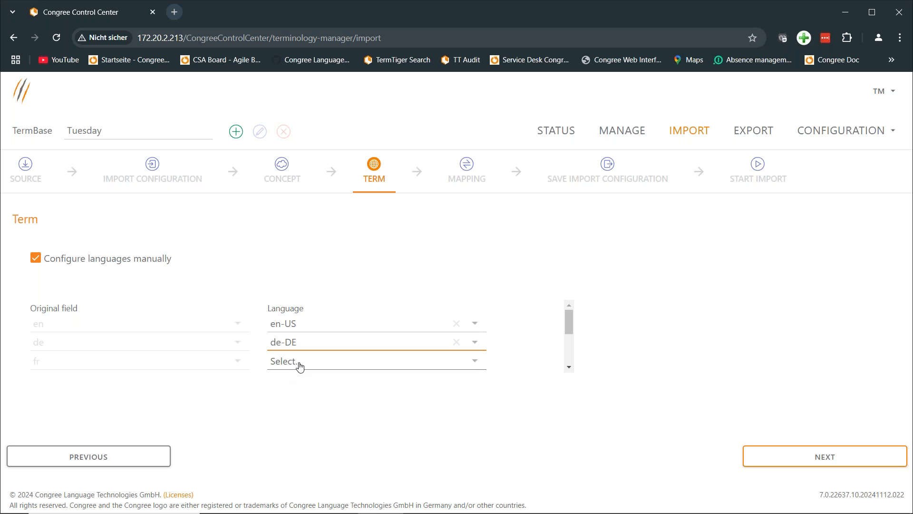
pyautogui.click(300, 365)
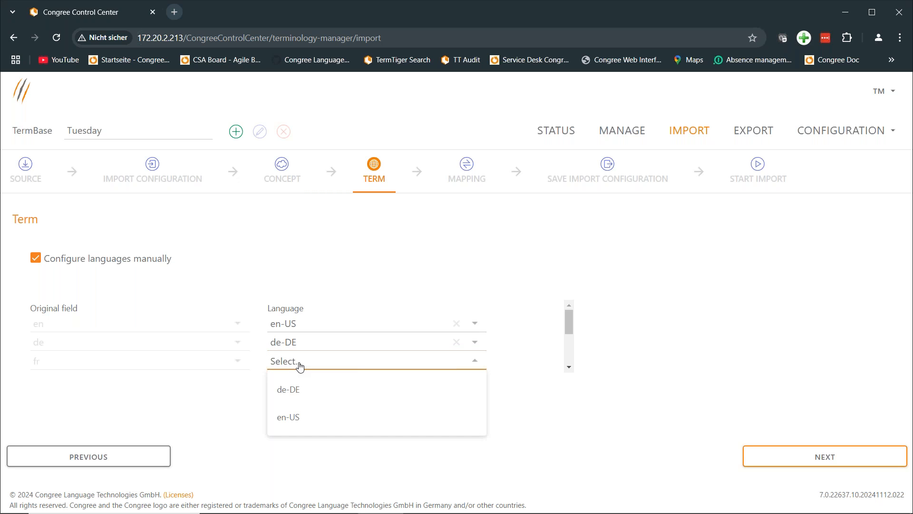
pyautogui.click(227, 395)
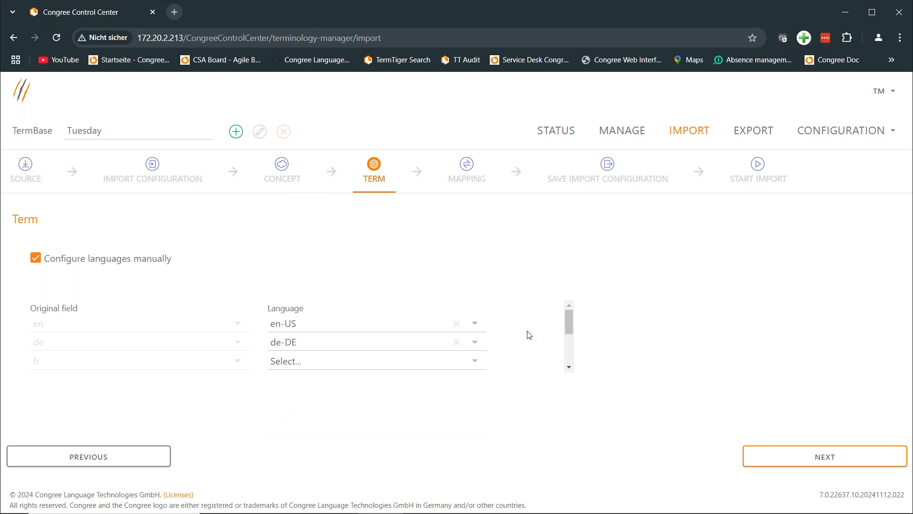
# Add the missing languages from the source file and continue to the field mapping.
pyautogui.moveTo(570, 325); pyautogui.dragTo(569, 352)
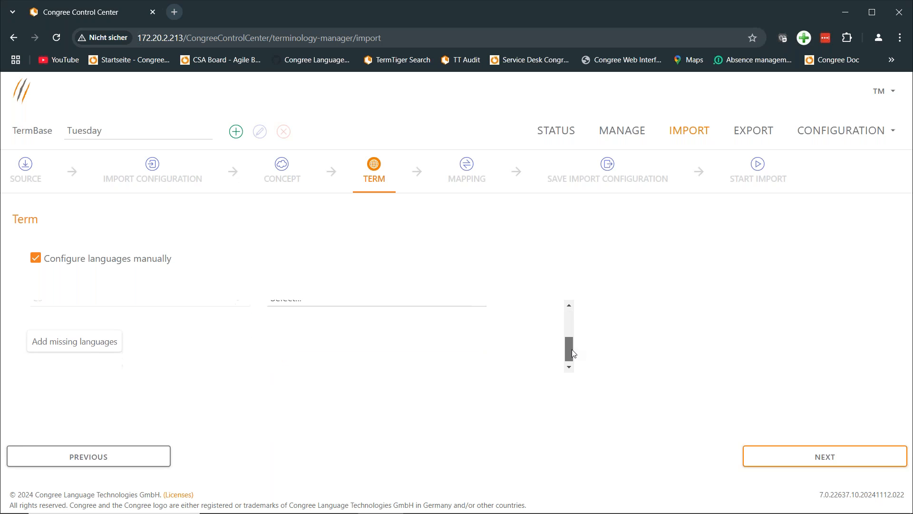
pyautogui.click(87, 346)
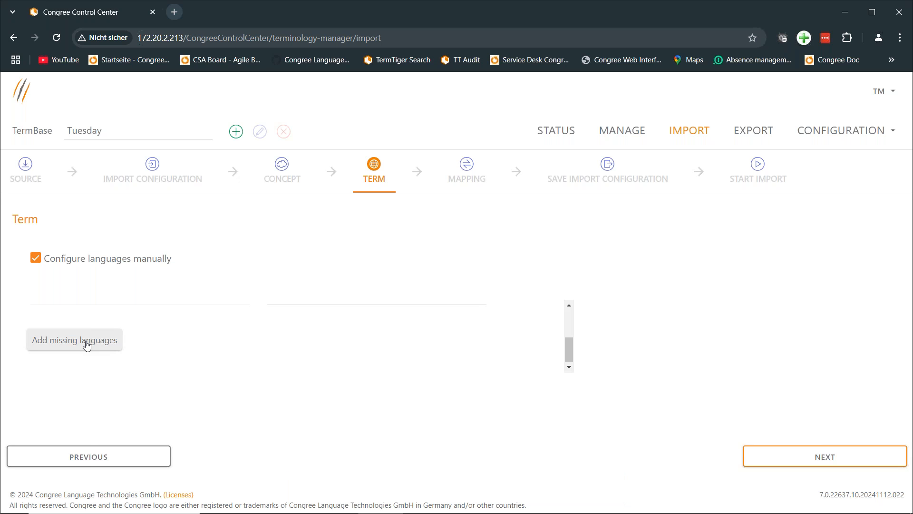
pyautogui.click(838, 458)
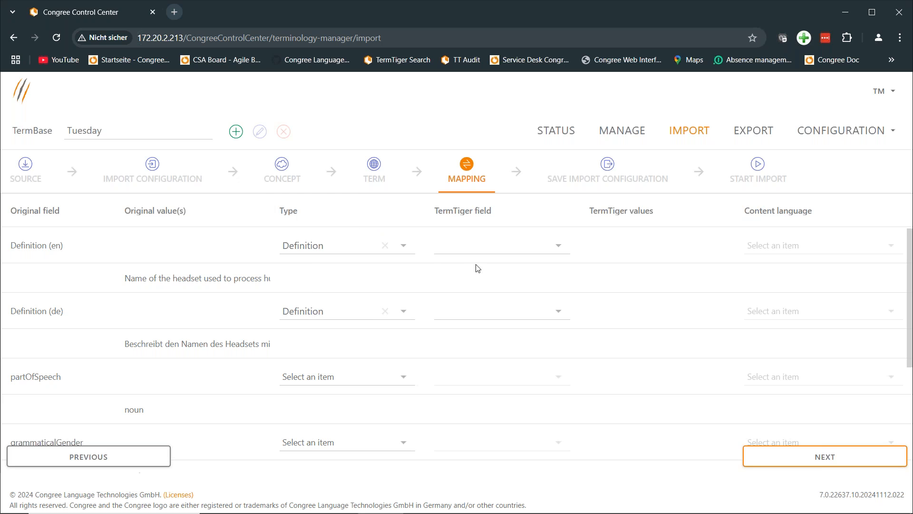
# Map the Definition (en) field to the TermTiger field Definition with content language en-US.
pyautogui.click(513, 245)
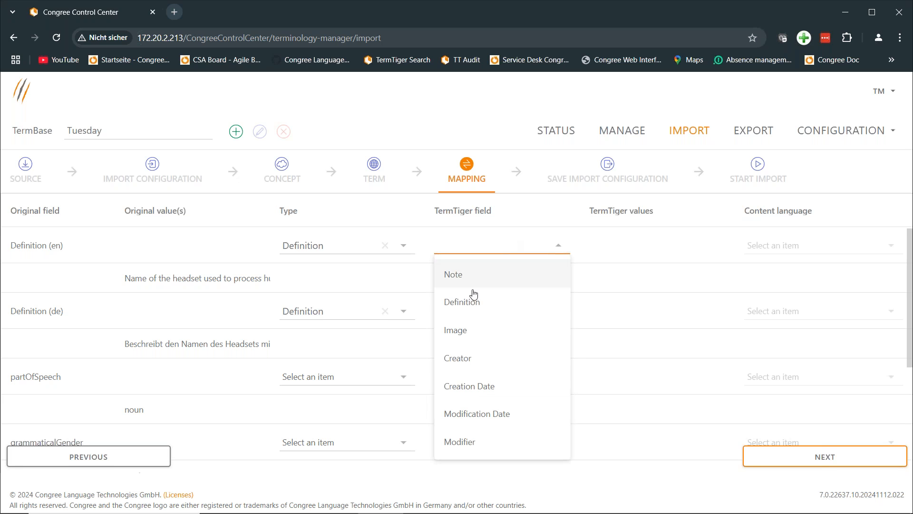
pyautogui.click(465, 305)
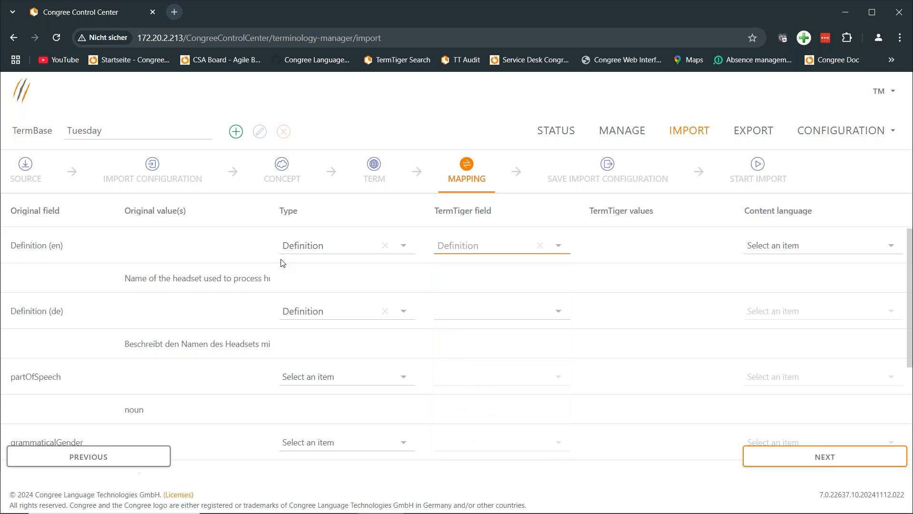
pyautogui.click(808, 233)
pyautogui.click(803, 244)
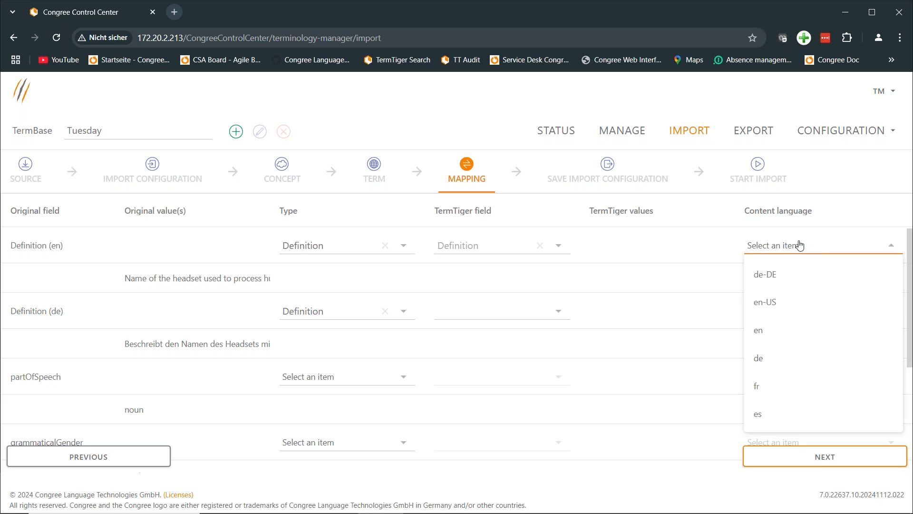
pyautogui.click(779, 299)
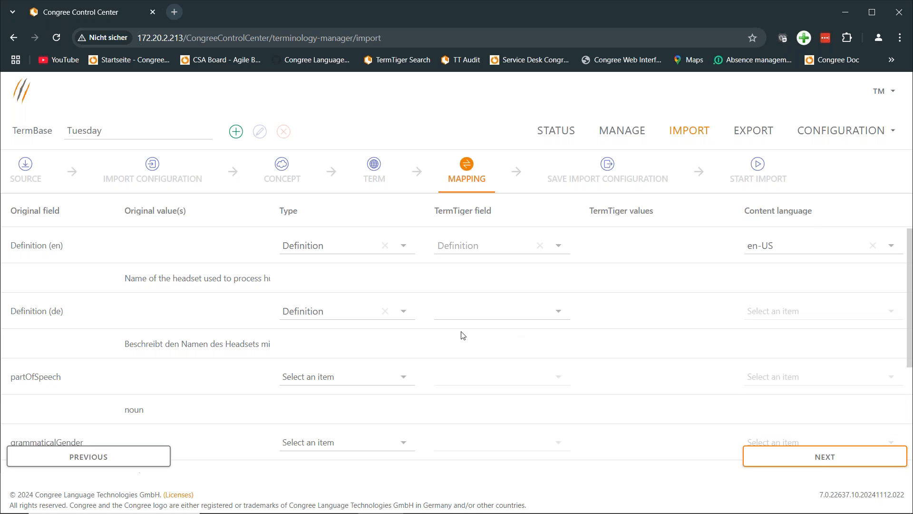
# Map the Definition (de) field to the TermTiger field Definition with content language de-DE.
pyautogui.click(464, 319)
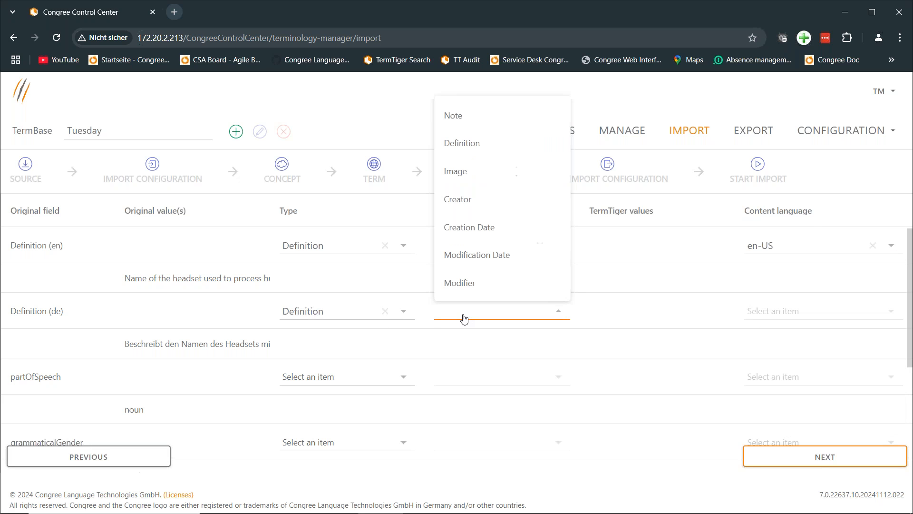
pyautogui.click(464, 145)
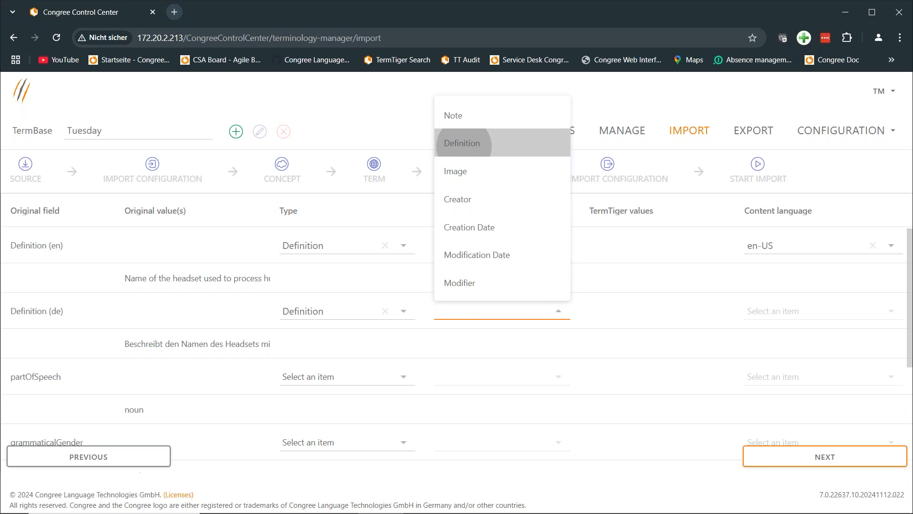
pyautogui.click(771, 315)
pyautogui.click(769, 340)
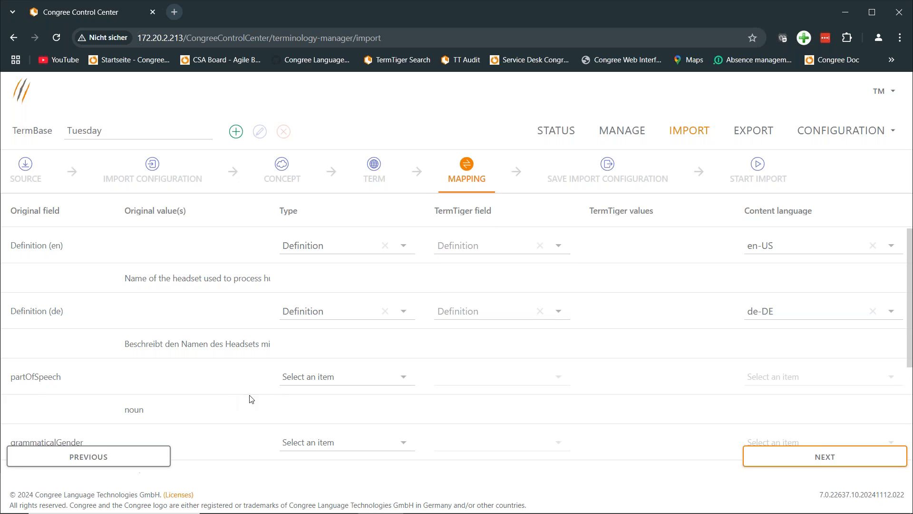
# Map partOfSpeech as PicklistSingle to the TermTiger field Part of speech, assigning the original value noun to Noun.
pyautogui.click(327, 383)
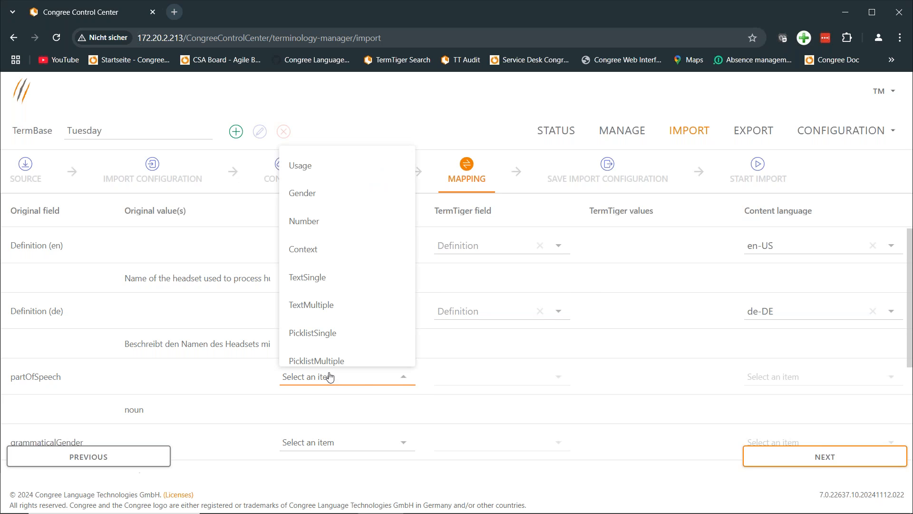
pyautogui.click(345, 334)
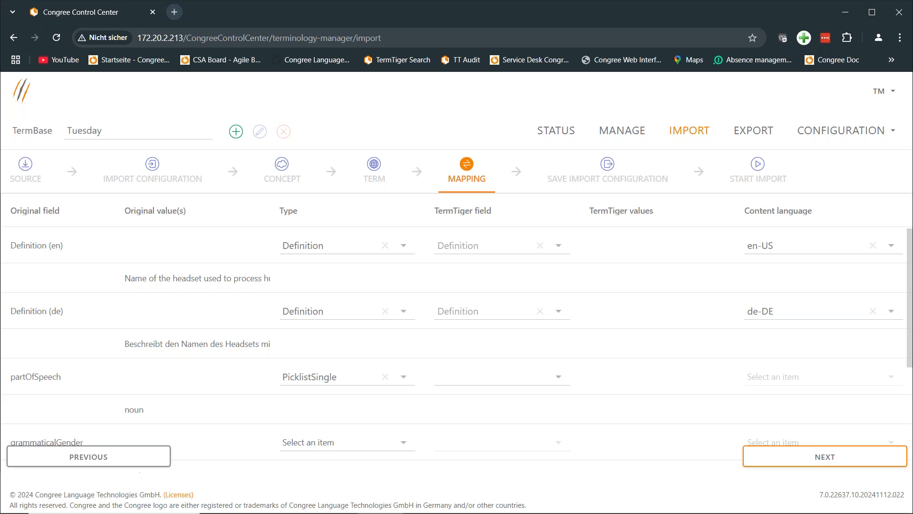
pyautogui.click(514, 379)
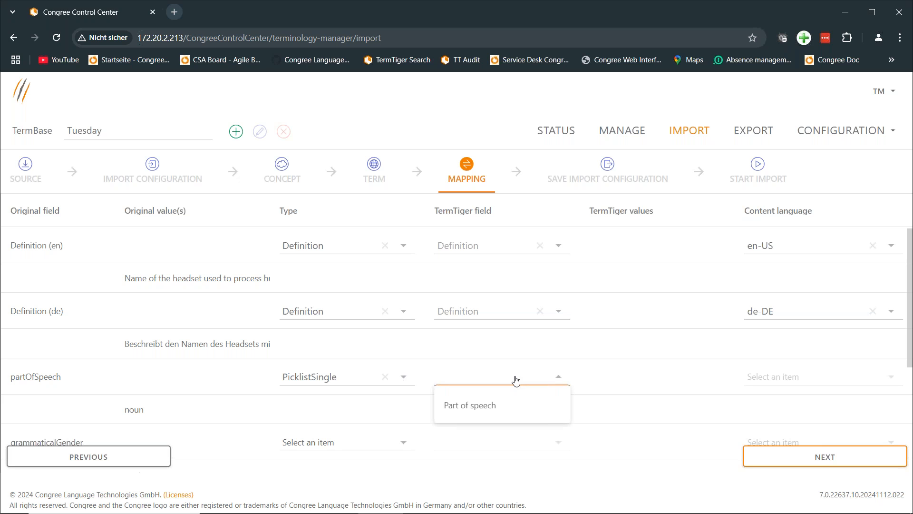
pyautogui.click(489, 403)
pyautogui.click(636, 413)
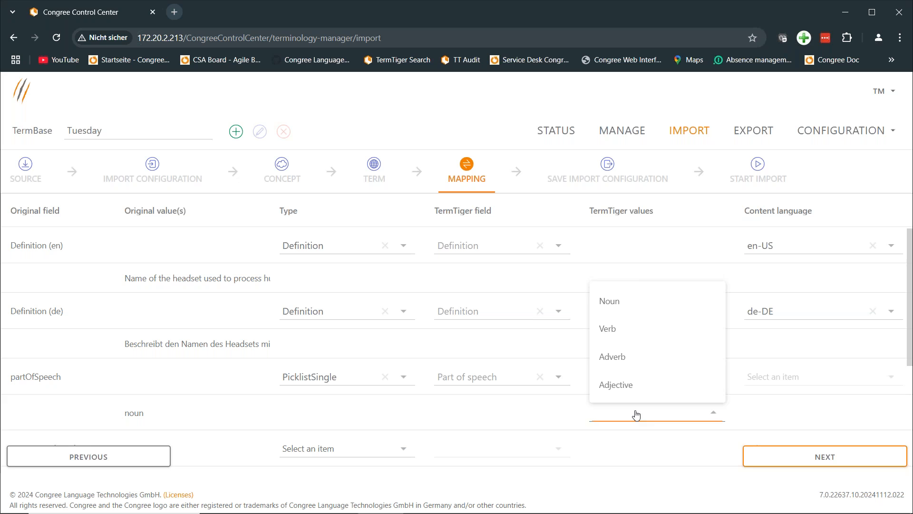
pyautogui.click(634, 310)
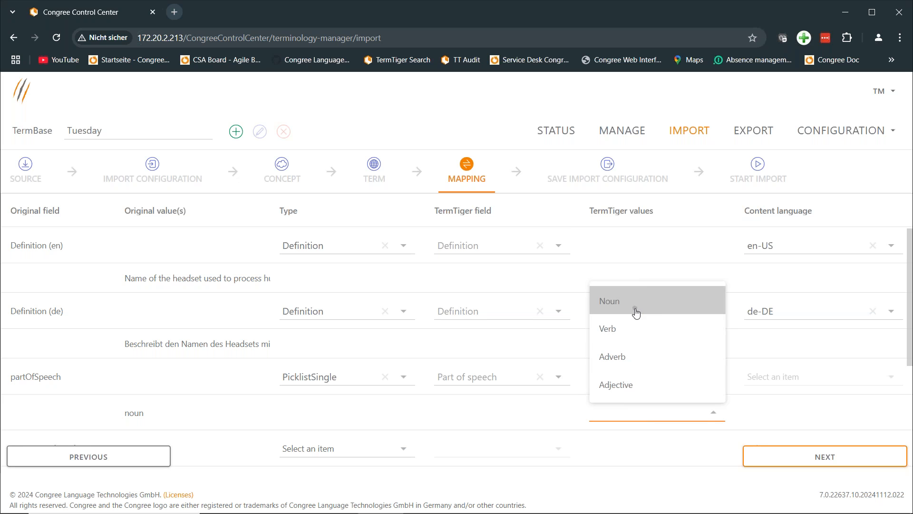
# Map the grammaticalGender field to the type Gender and the TermTiger field Gender.
pyautogui.scroll(-1, 503, 436)
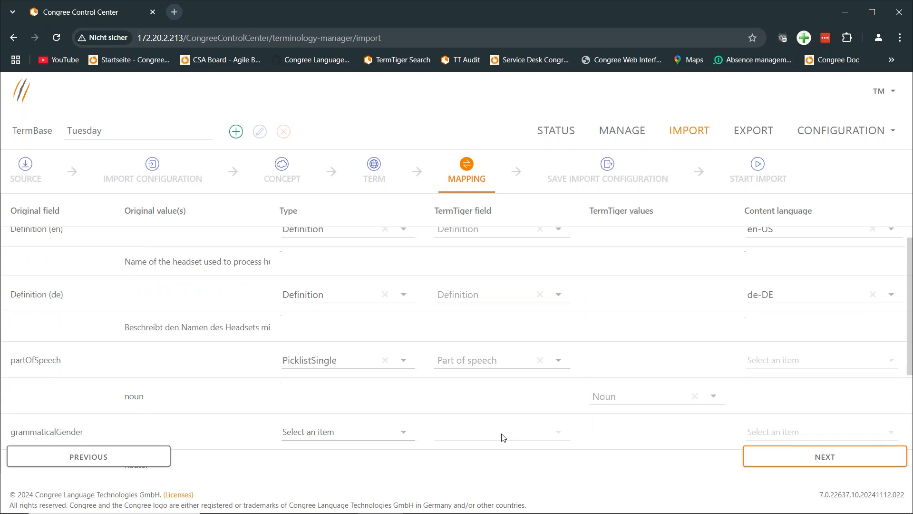
pyautogui.scroll(-1, 504, 403)
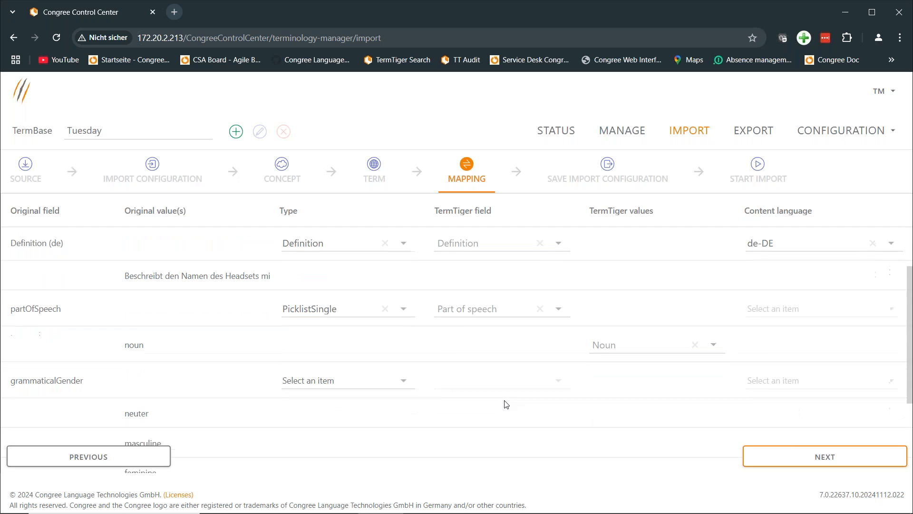
pyautogui.click(390, 386)
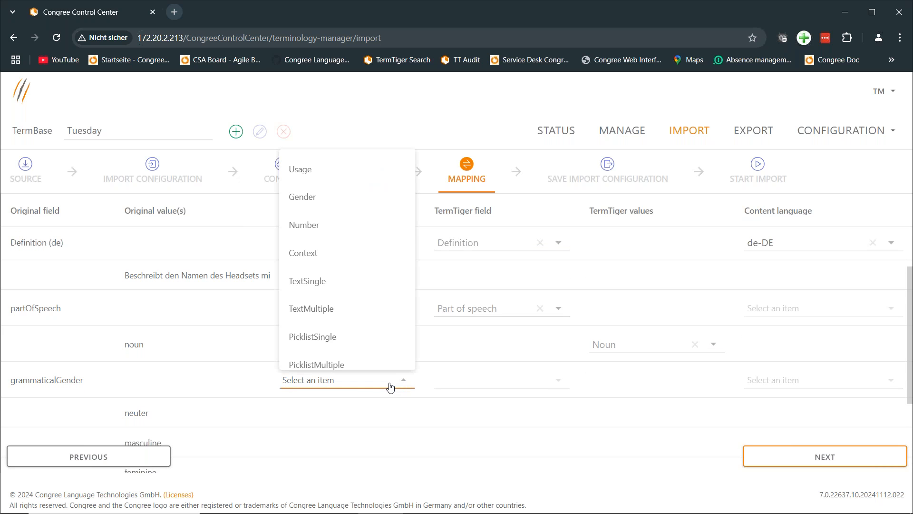
pyautogui.click(300, 205)
pyautogui.click(492, 381)
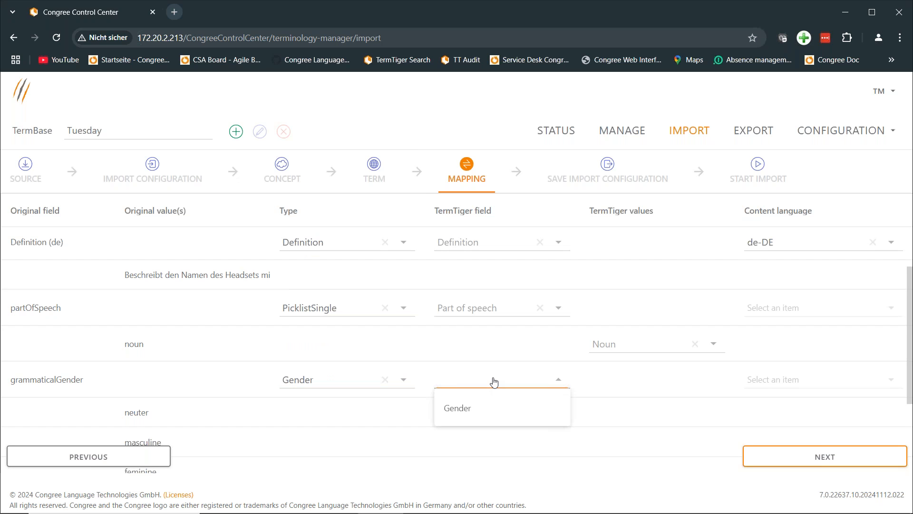
pyautogui.click(480, 407)
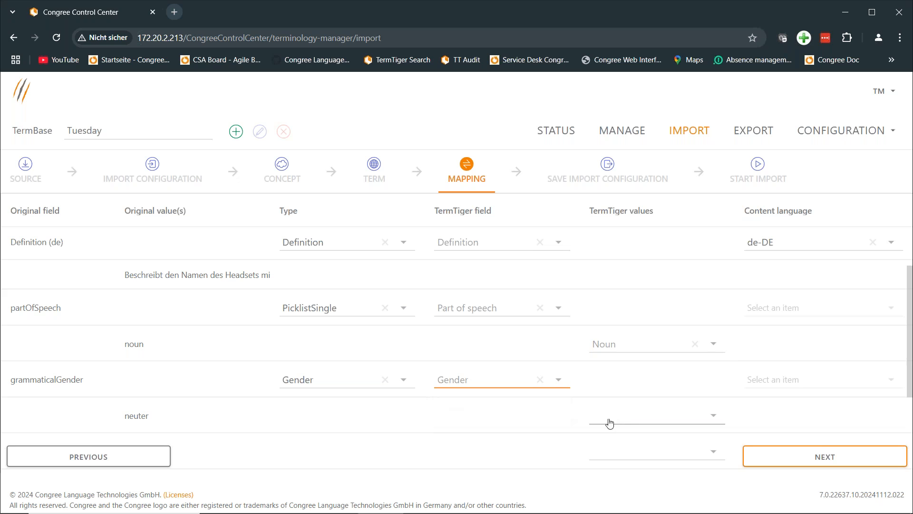
# Assign the gender values neuter, masculine and feminine to the TermTiger values Neuter, Masculine and Feminine.
pyautogui.click(644, 417)
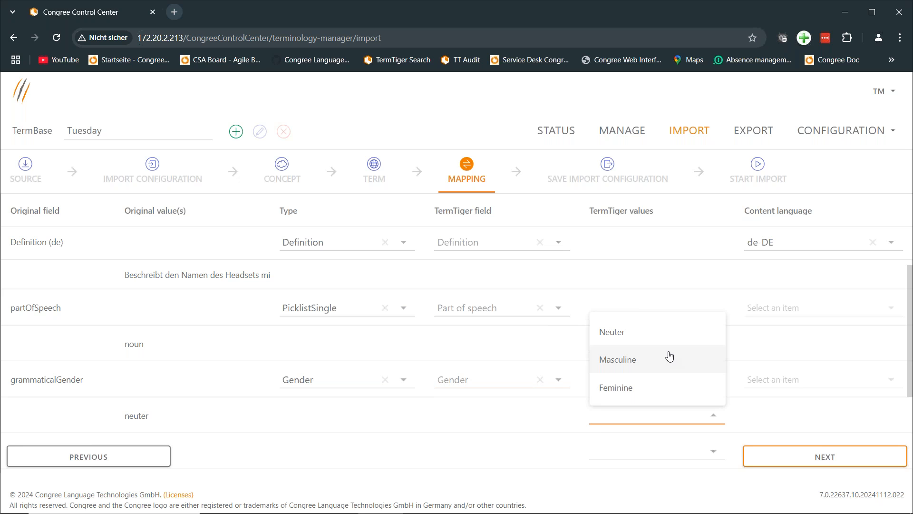
pyautogui.click(632, 344)
pyautogui.click(637, 461)
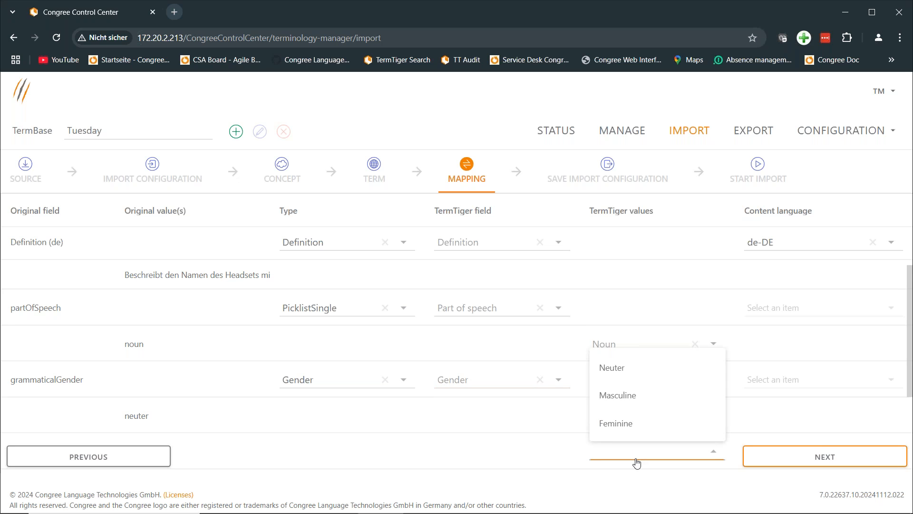
pyautogui.click(646, 404)
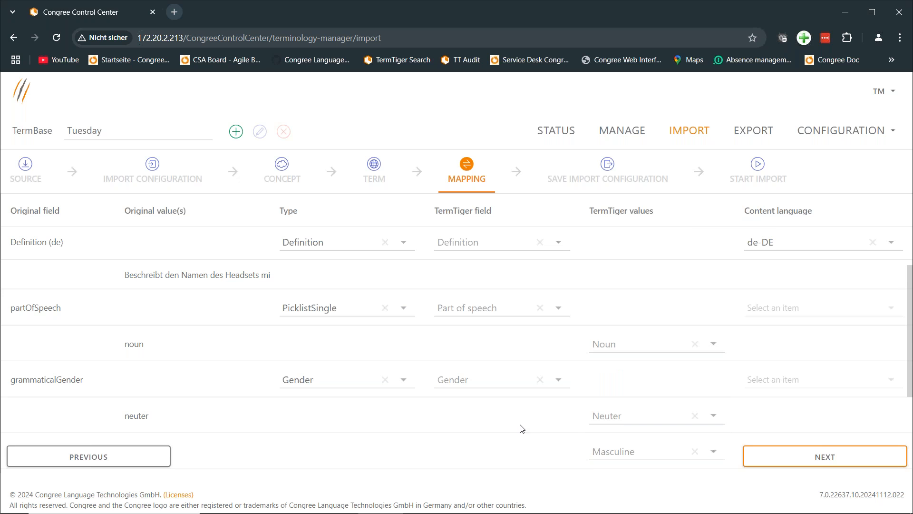
pyautogui.scroll(-1, 523, 428)
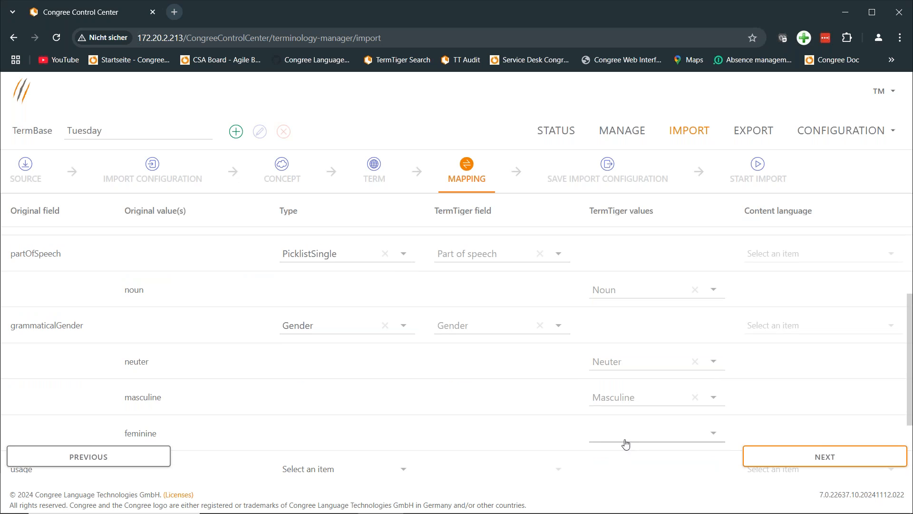
pyautogui.click(626, 440)
pyautogui.click(634, 404)
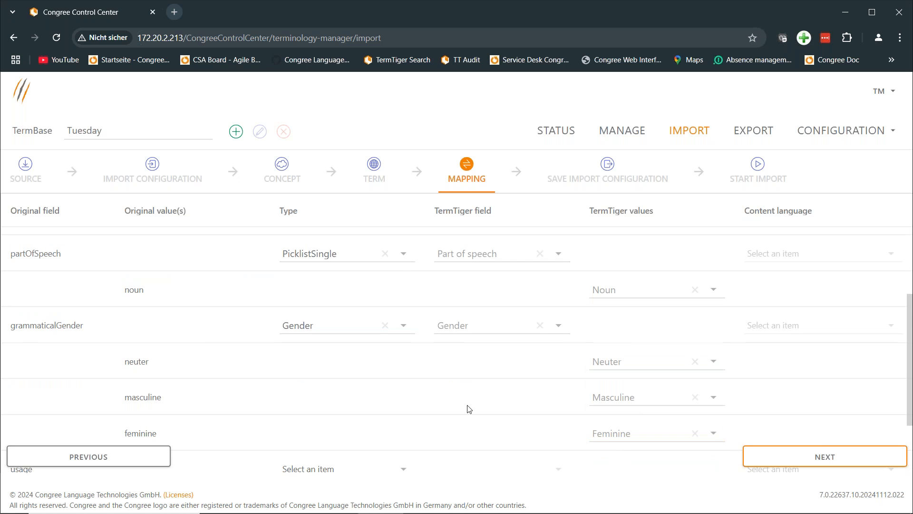
# Map the usage field to the type Usage and the TermTiger field Usage.
pyautogui.scroll(-2, 466, 408)
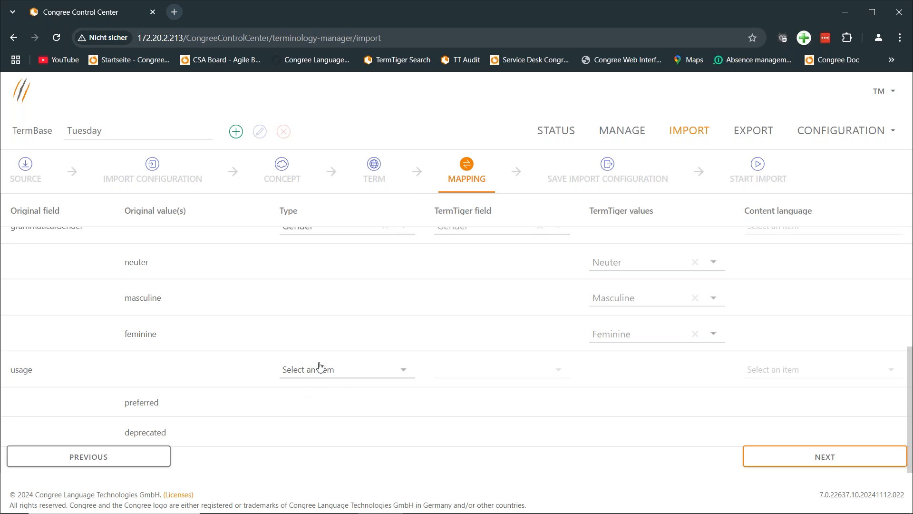
pyautogui.click(320, 369)
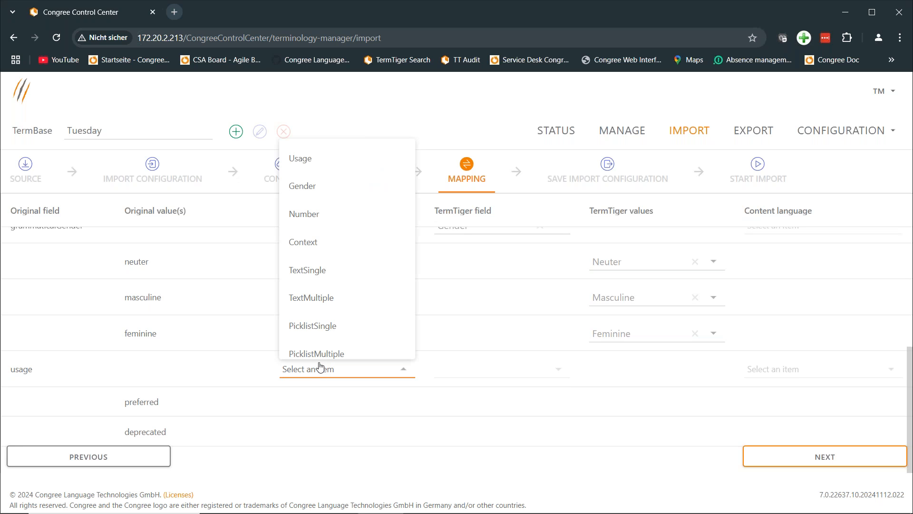
pyautogui.click(311, 162)
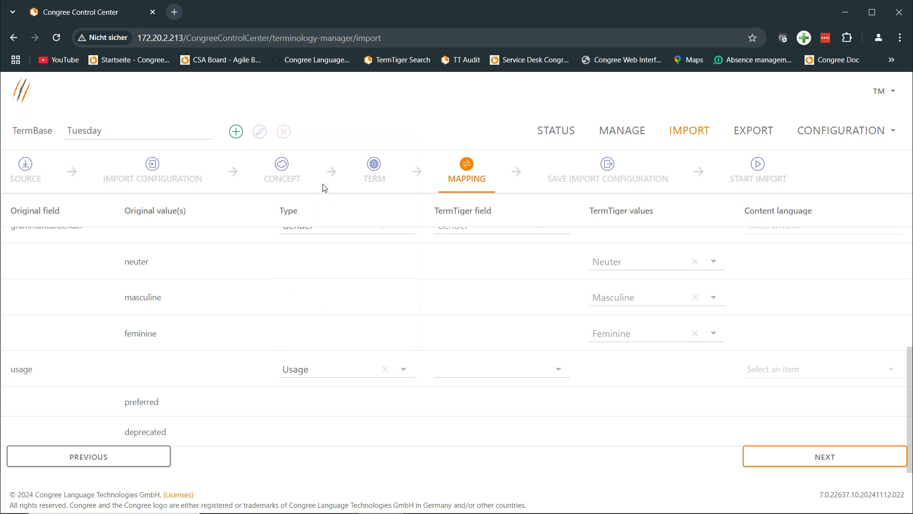
pyautogui.click(504, 375)
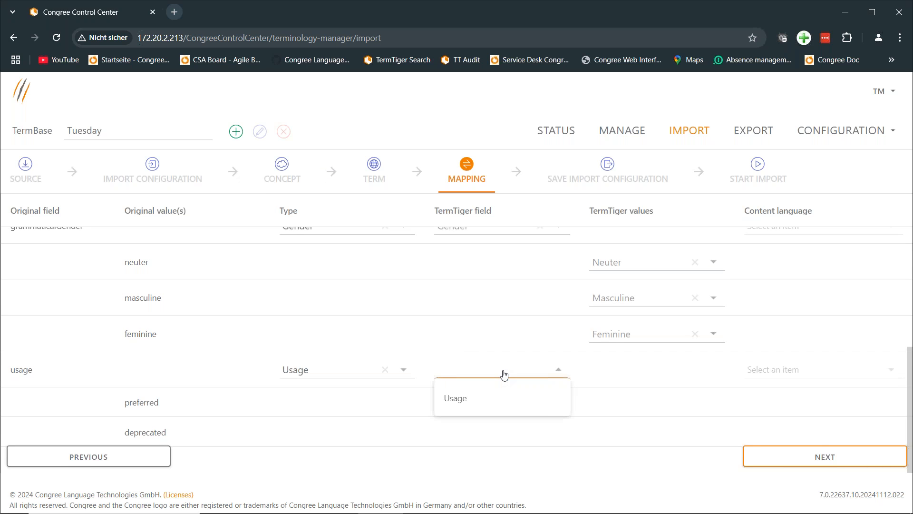
pyautogui.click(469, 398)
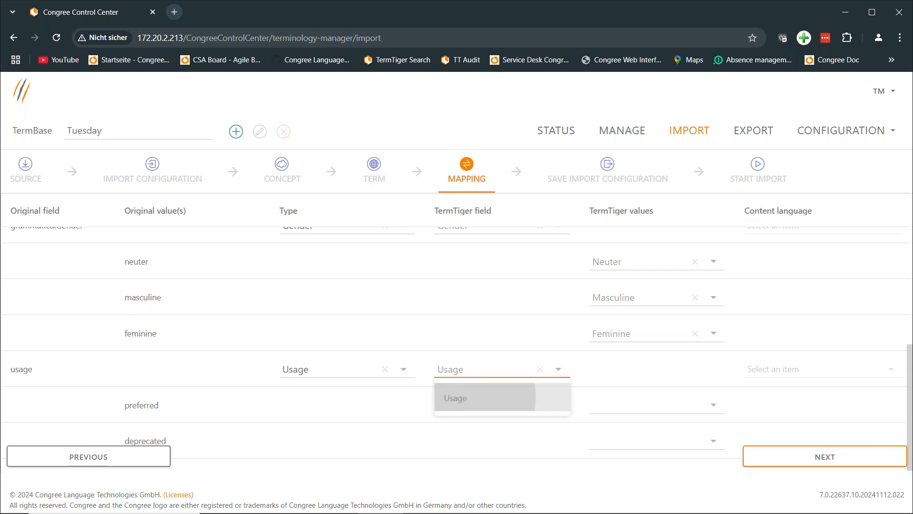
# Assign the usage values preferred, deprecated and admitted to the TermTiger values Preferred, Deprecated and Admitted.
pyautogui.click(621, 404)
pyautogui.click(617, 433)
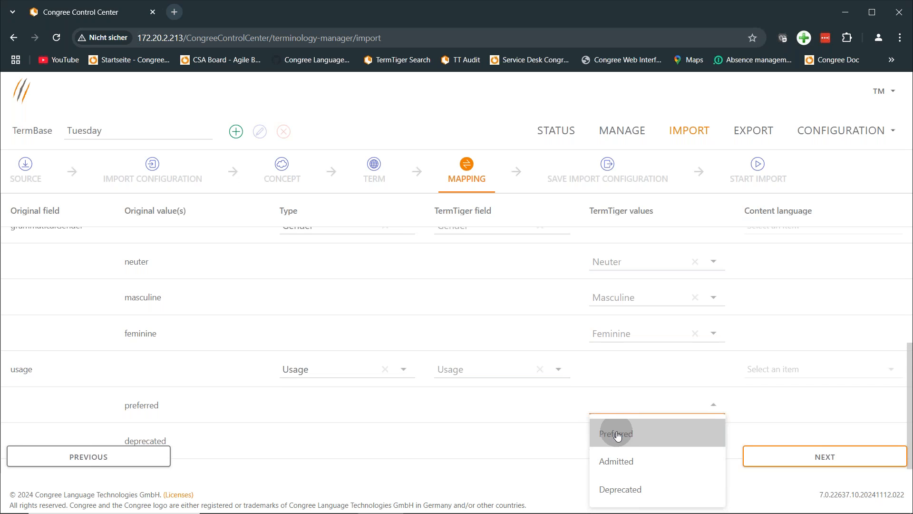
pyautogui.click(623, 420)
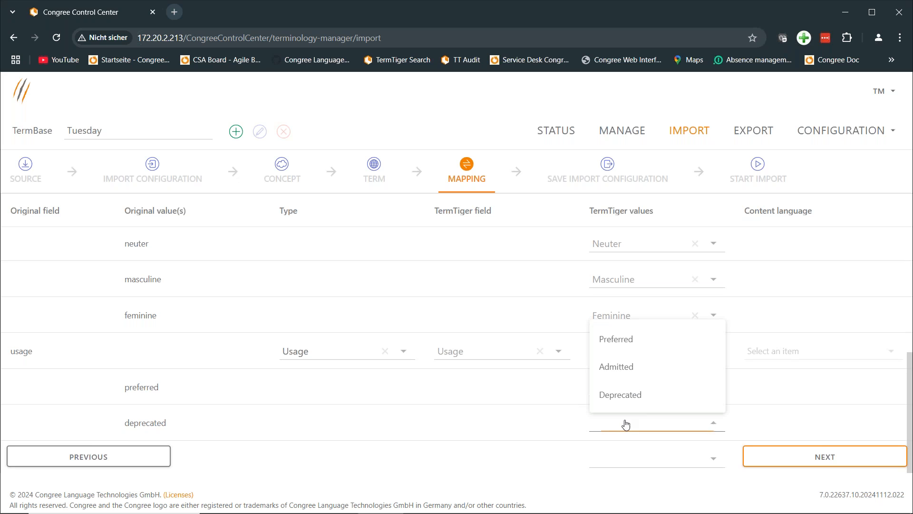
pyautogui.click(635, 402)
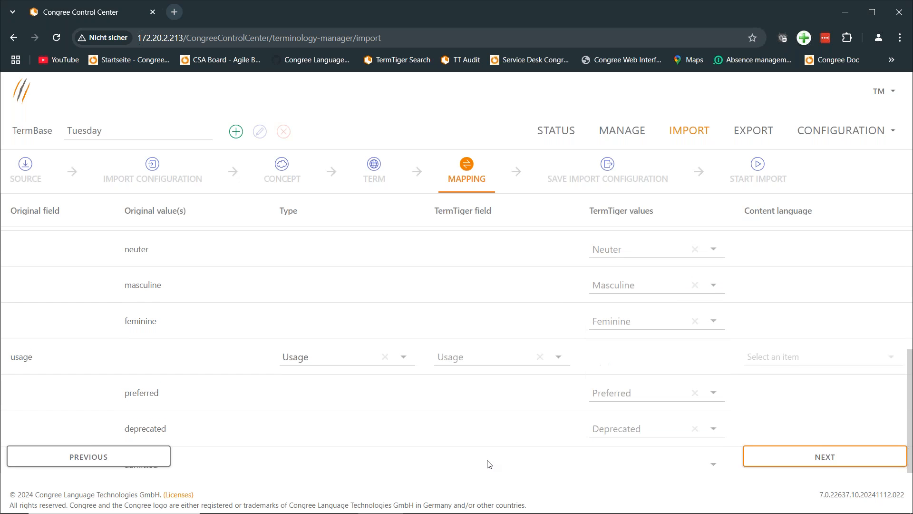
pyautogui.click(618, 459)
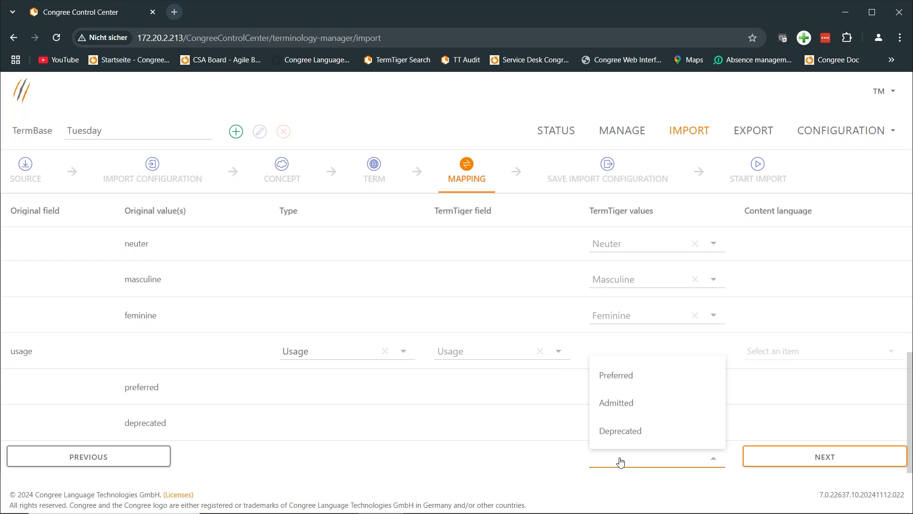
pyautogui.click(638, 414)
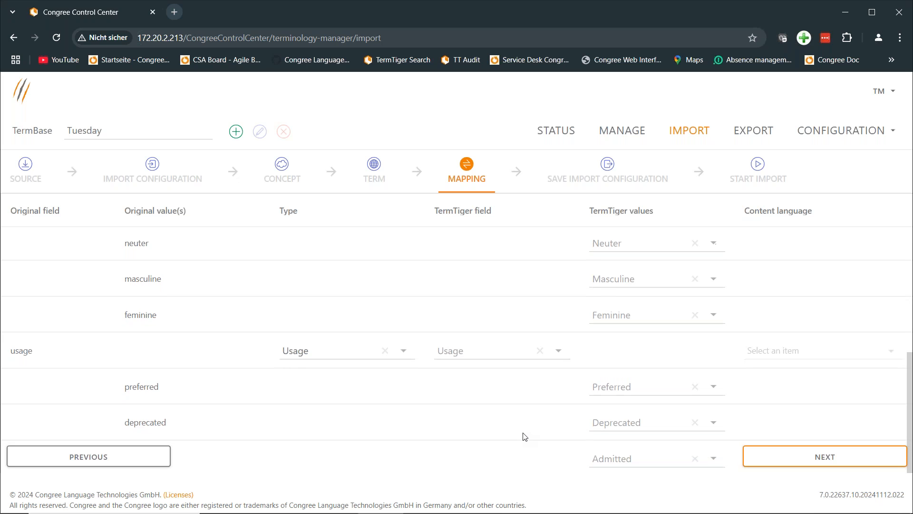
# Finish the mapping, save the import configuration to a file and start the import.
pyautogui.click(812, 458)
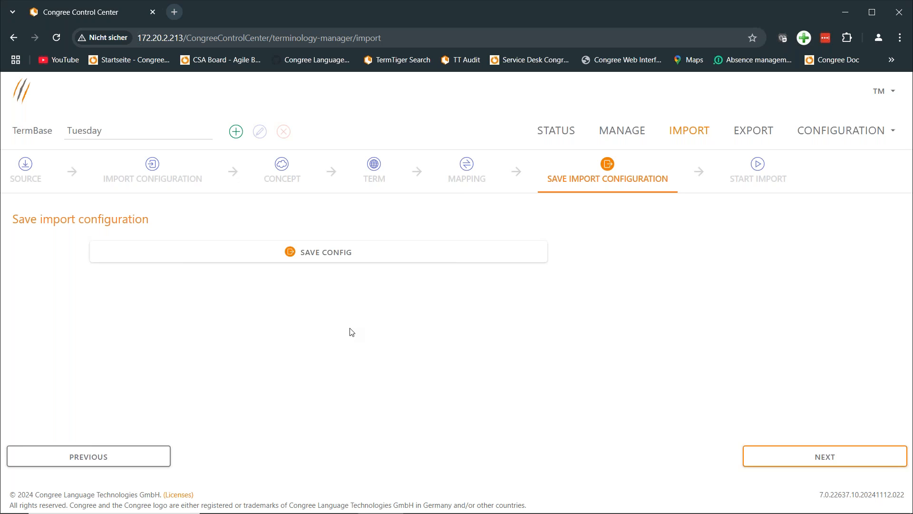
pyautogui.click(305, 253)
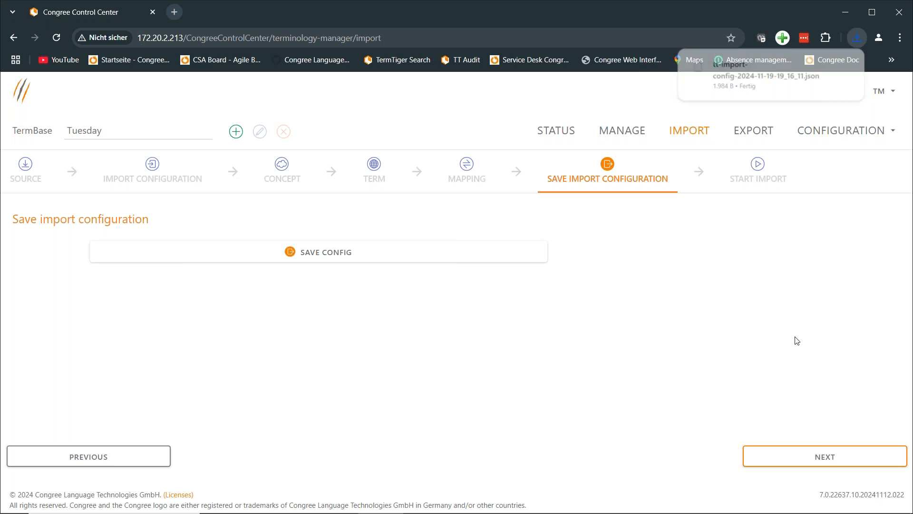
pyautogui.click(826, 457)
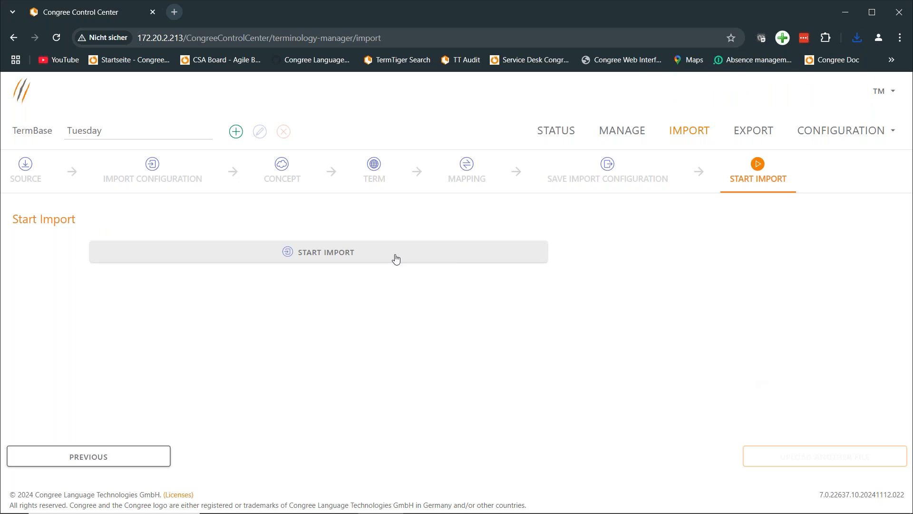
pyautogui.click(342, 252)
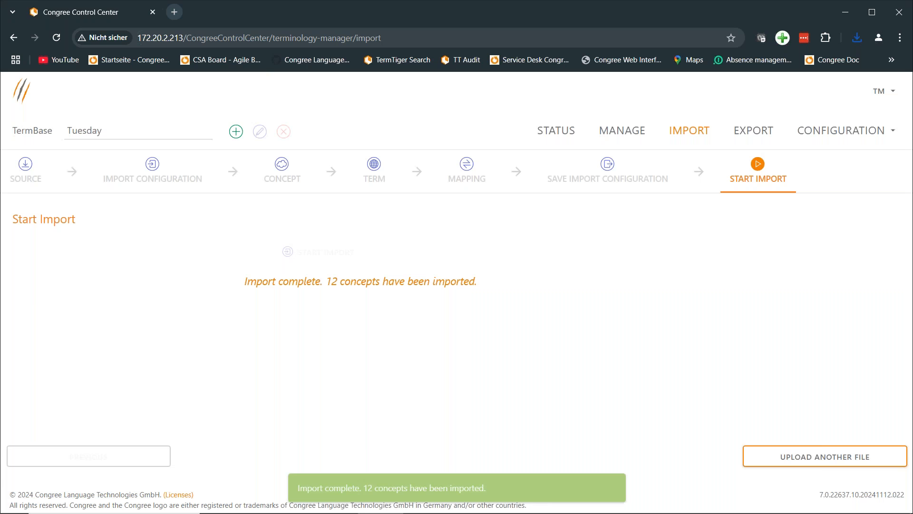
# Open the term management list of the TermBase and filter it by the usage Deprecated.
pyautogui.click(628, 130)
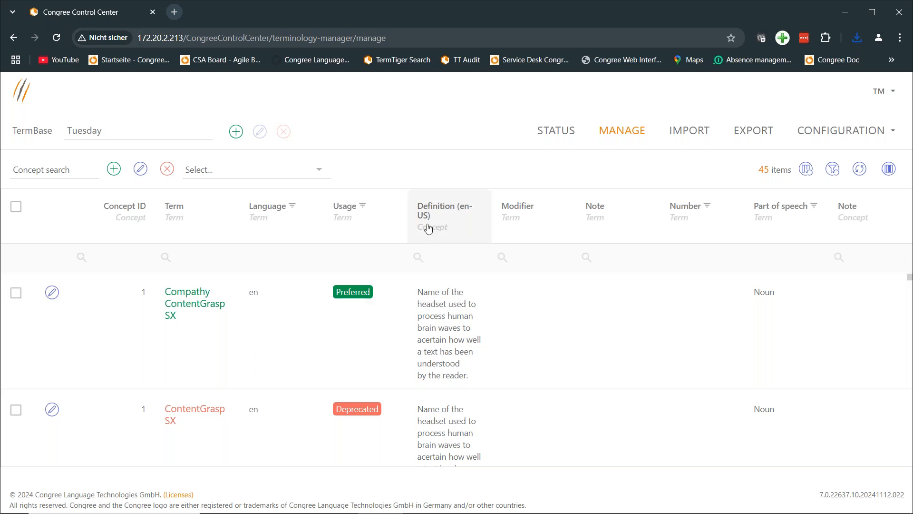
pyautogui.click(363, 208)
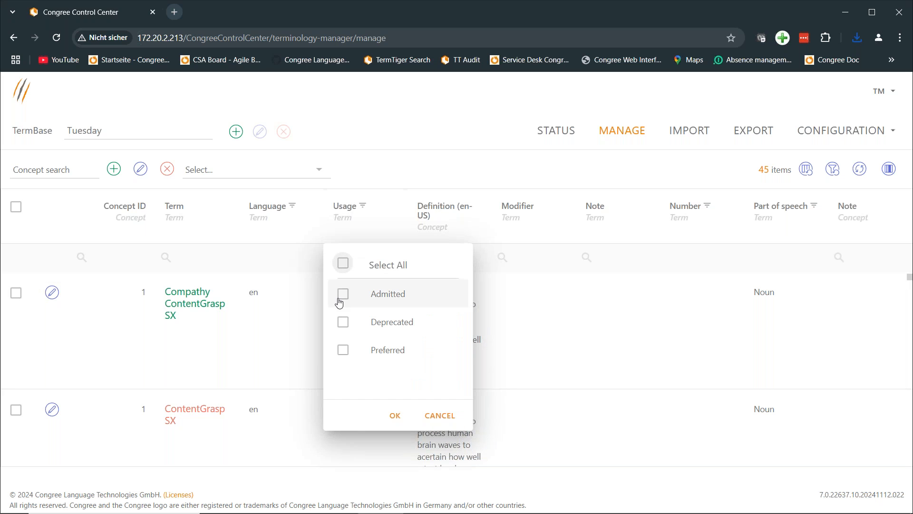
pyautogui.click(342, 323)
pyautogui.click(391, 414)
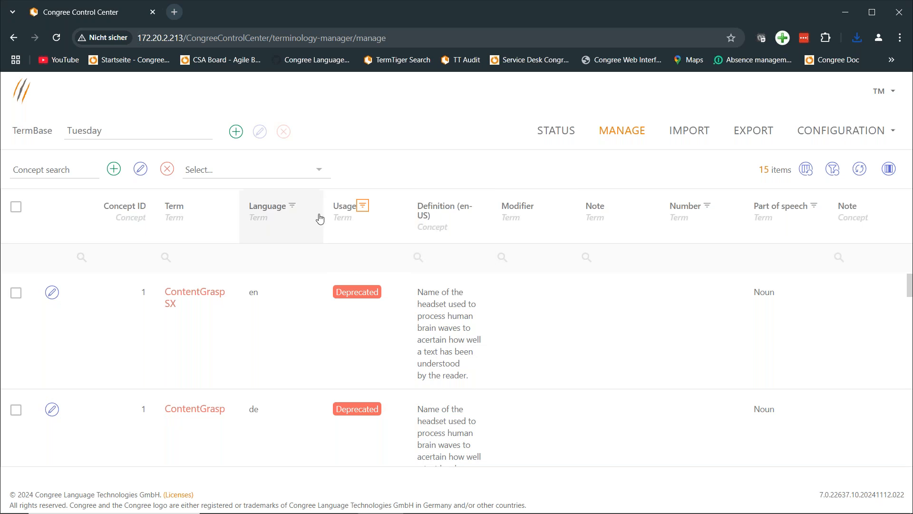
# Narrow the deprecated terms to the language en-US.
pyautogui.click(291, 207)
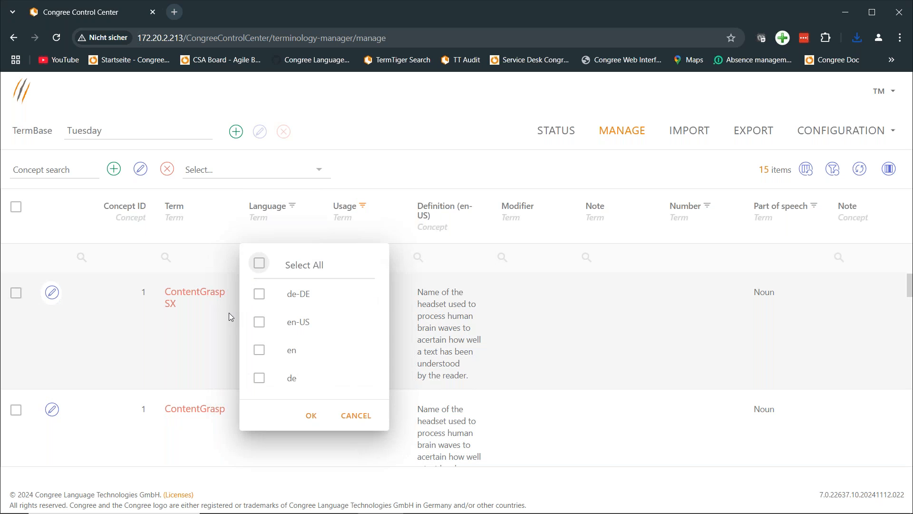
pyautogui.click(259, 321)
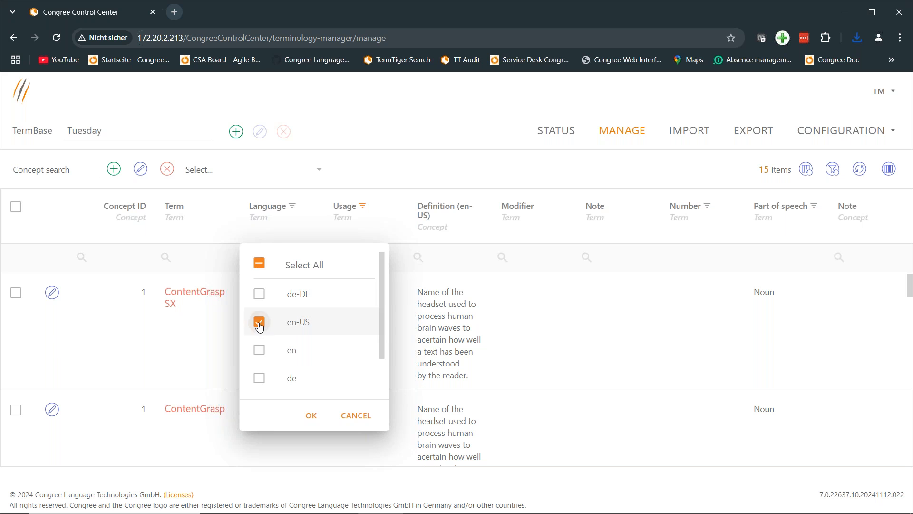
pyautogui.click(312, 416)
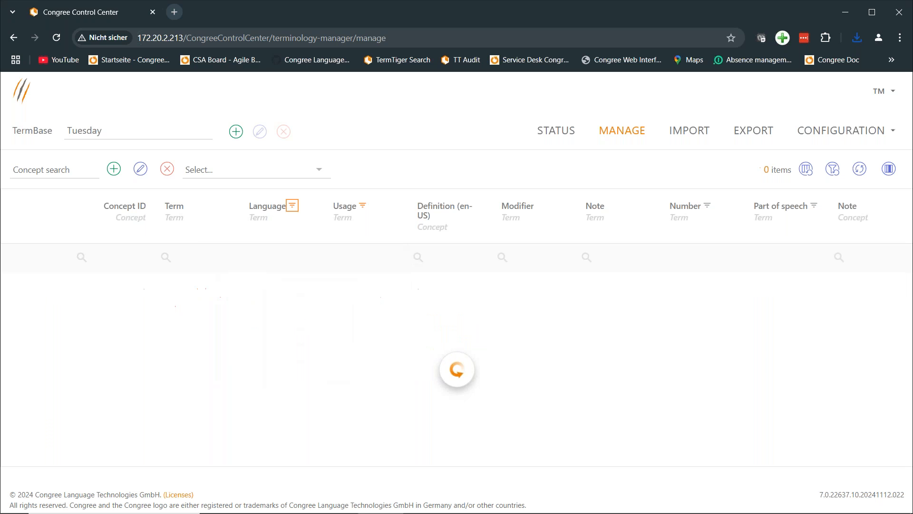
# Change the language filter of the term list to en only.
pyautogui.click(292, 206)
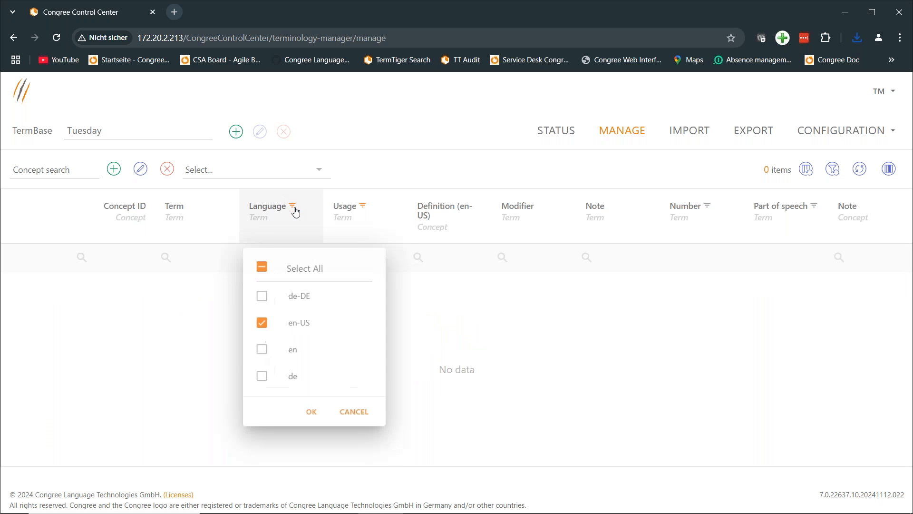
pyautogui.click(259, 323)
pyautogui.click(258, 350)
pyautogui.click(312, 417)
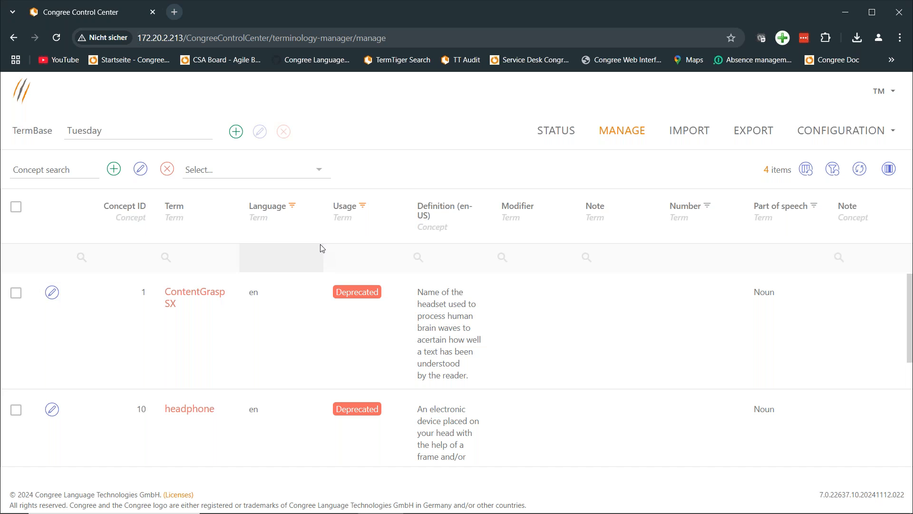
# Clear the language filter and the usage filter of the term list so that all terms are listed.
pyautogui.click(292, 210)
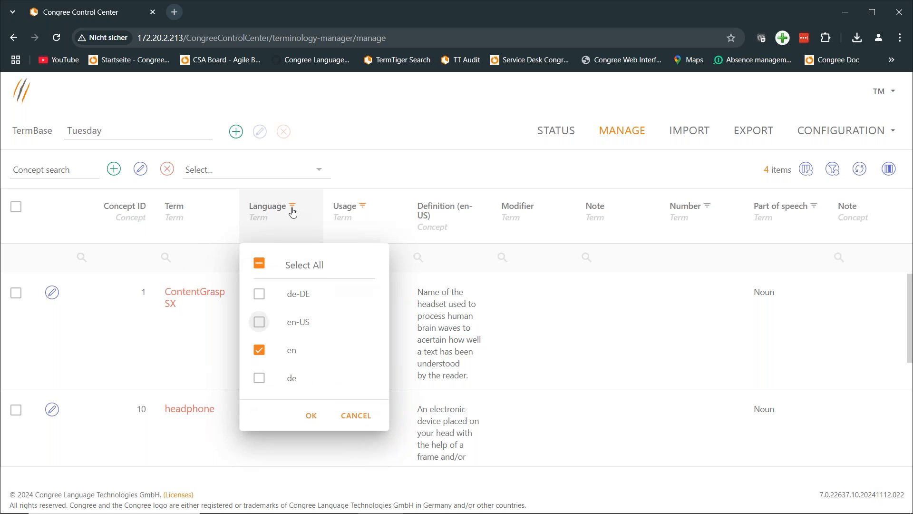
pyautogui.click(260, 263)
pyautogui.click(310, 413)
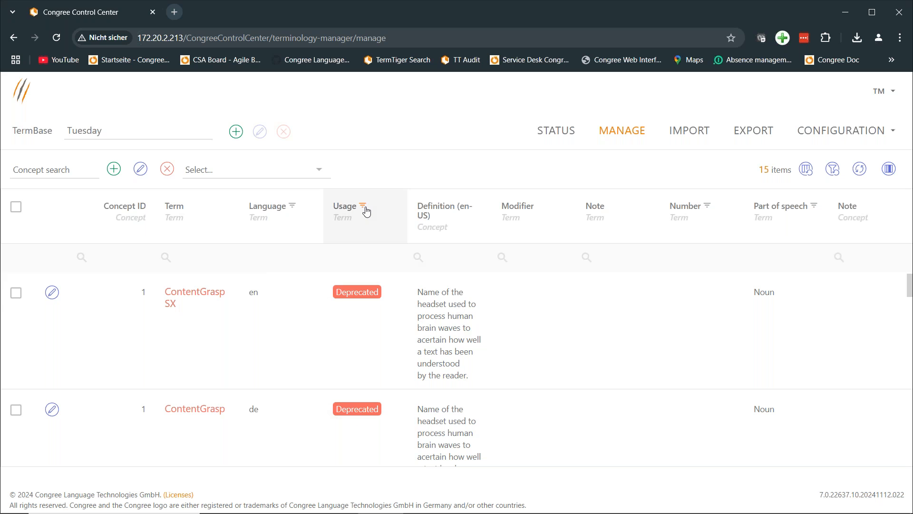
pyautogui.click(363, 206)
pyautogui.click(341, 264)
pyautogui.click(394, 415)
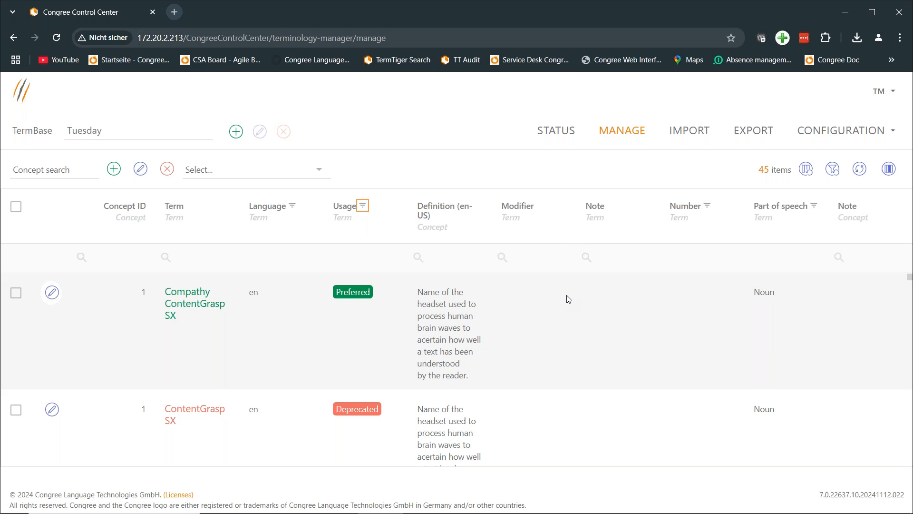
# Switch the TermBase status off and open the field configuration.
pyautogui.click(562, 133)
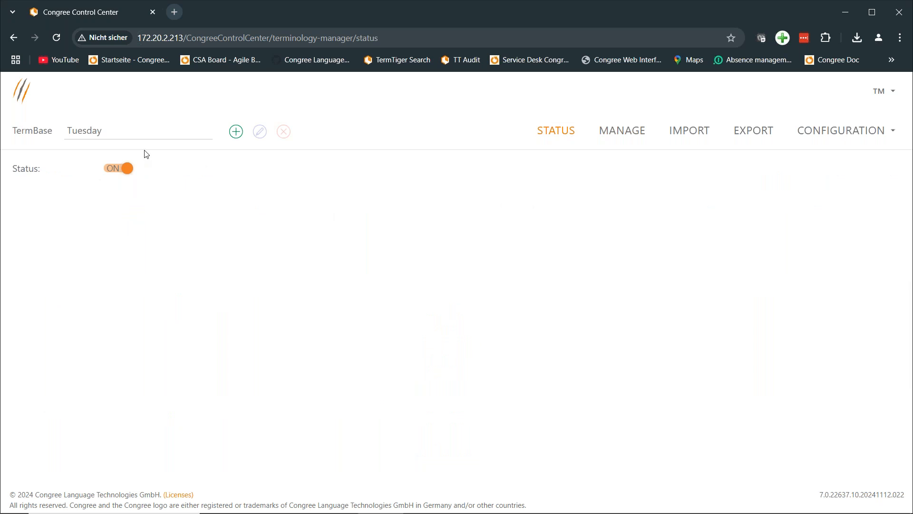
pyautogui.click(113, 173)
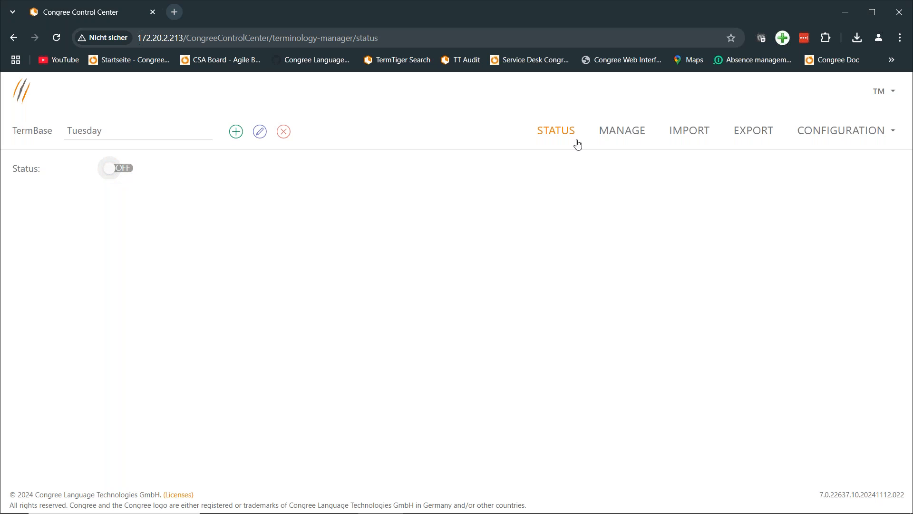
pyautogui.click(833, 135)
pyautogui.click(777, 168)
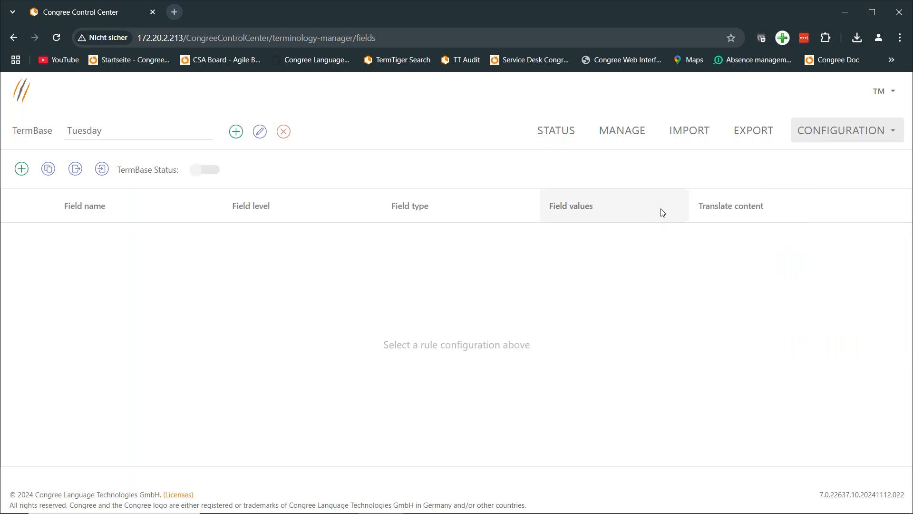
pyautogui.click(823, 132)
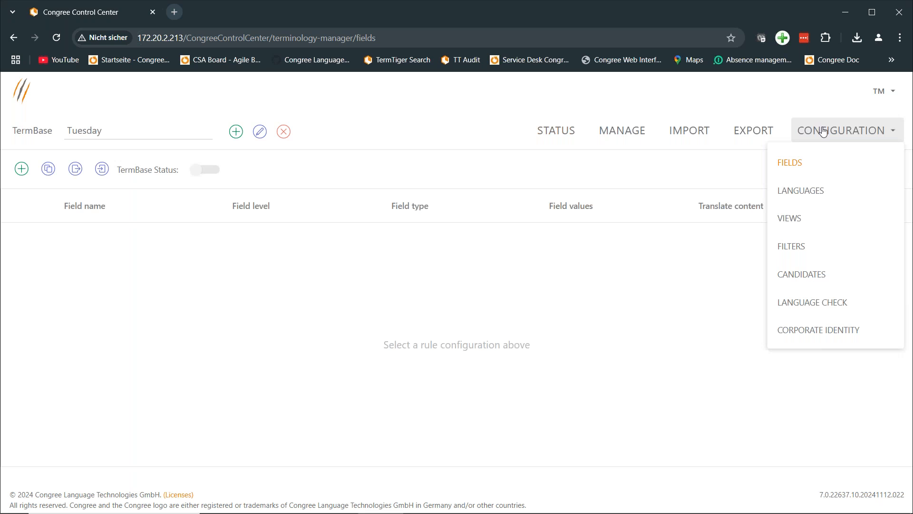
pyautogui.click(809, 167)
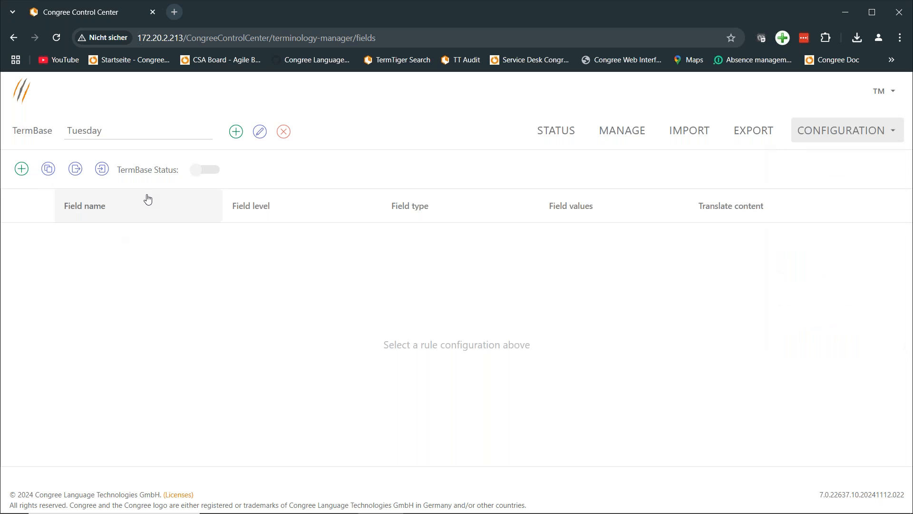
# Try to add a new field, reselecting the TermBase Tuesday between attempts.
pyautogui.click(22, 168)
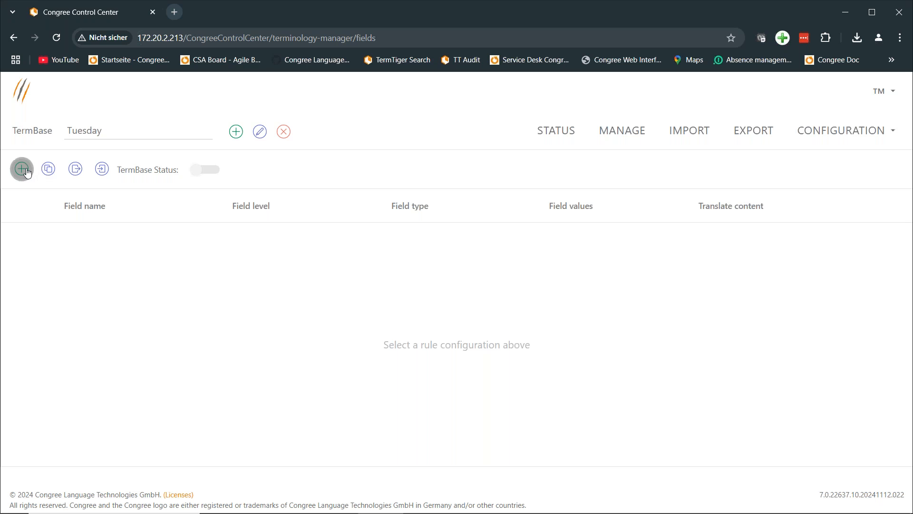
pyautogui.click(115, 132)
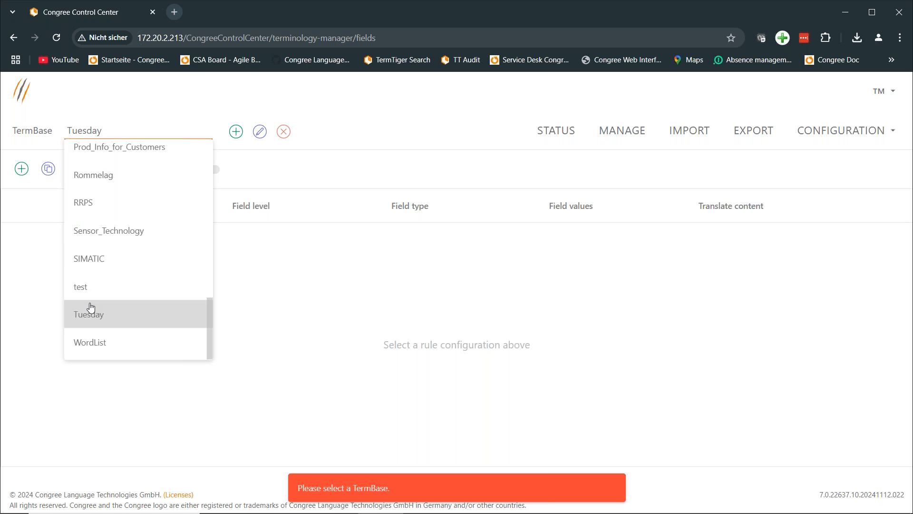
pyautogui.click(90, 311)
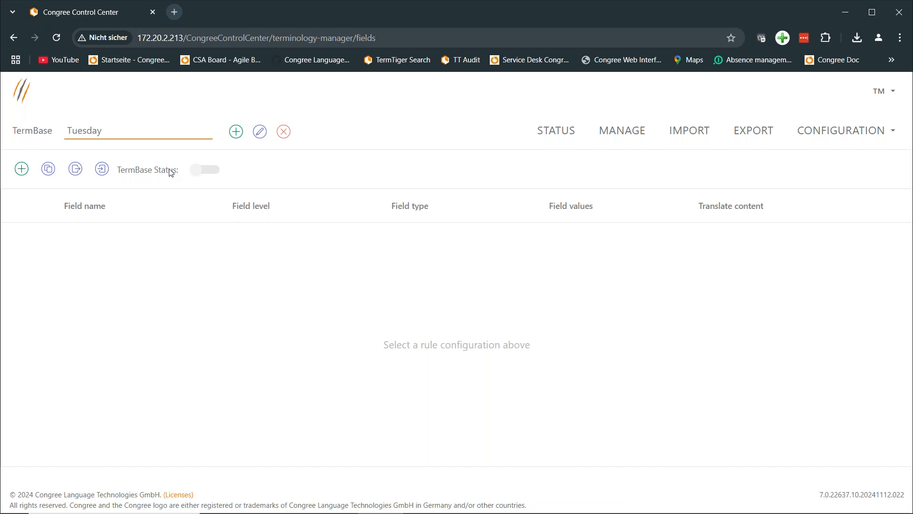
pyautogui.click(204, 169)
pyautogui.click(19, 172)
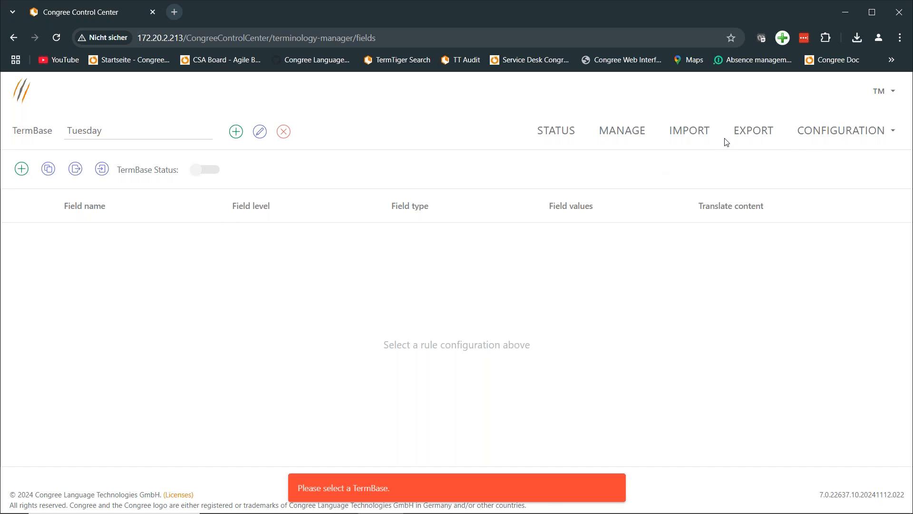
# View the filter configuration and switch the TermBase status back on.
pyautogui.click(836, 130)
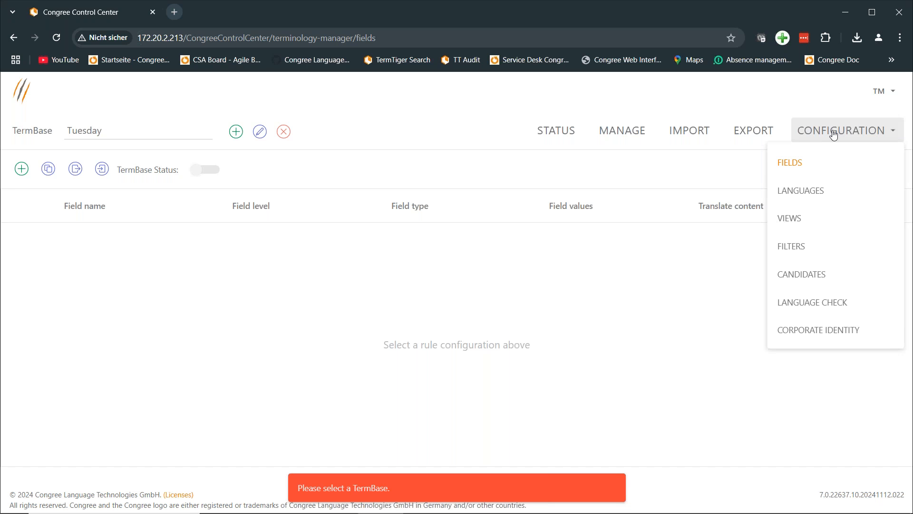
pyautogui.click(793, 244)
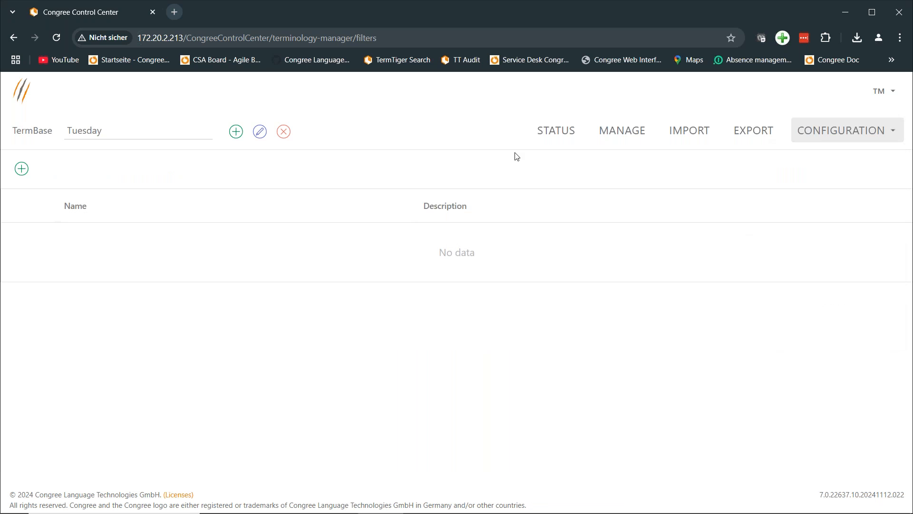
pyautogui.click(560, 135)
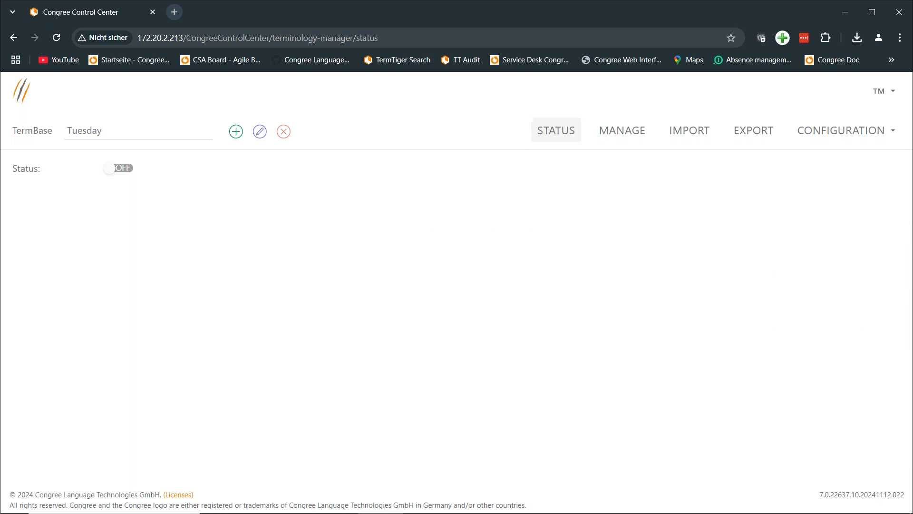
pyautogui.click(120, 172)
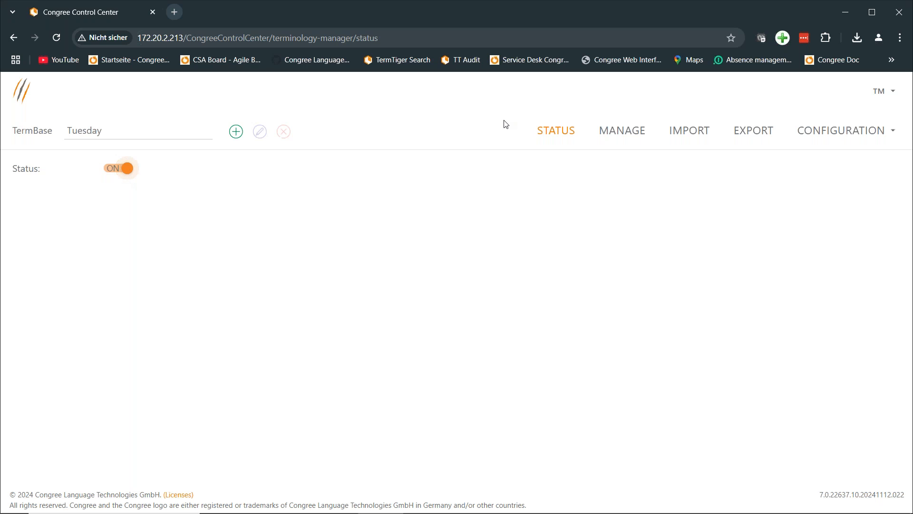
# Create a new filter in the filter configuration and name it "Deprecated in English".
pyautogui.click(835, 132)
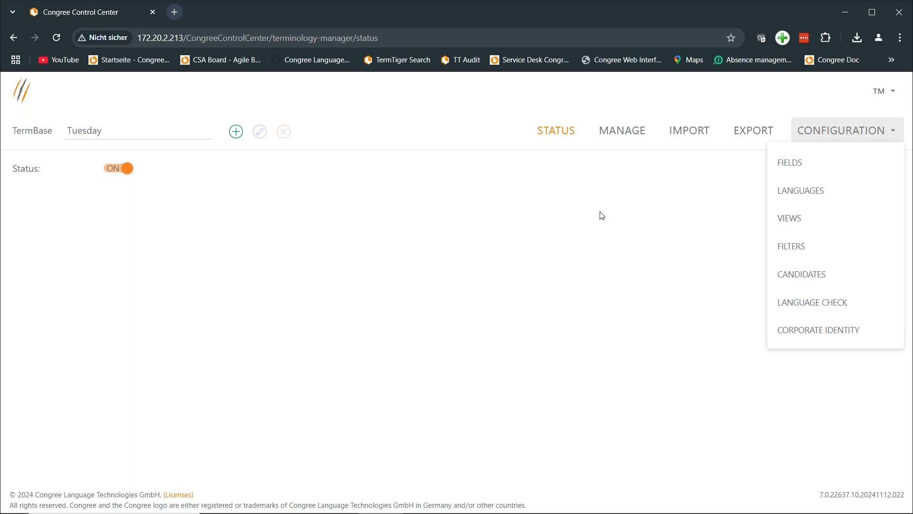
pyautogui.click(805, 245)
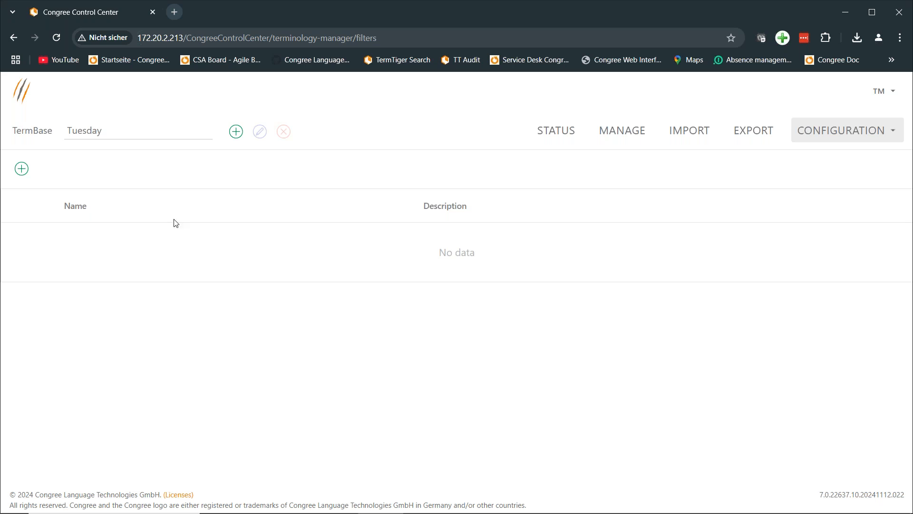
pyautogui.click(21, 168)
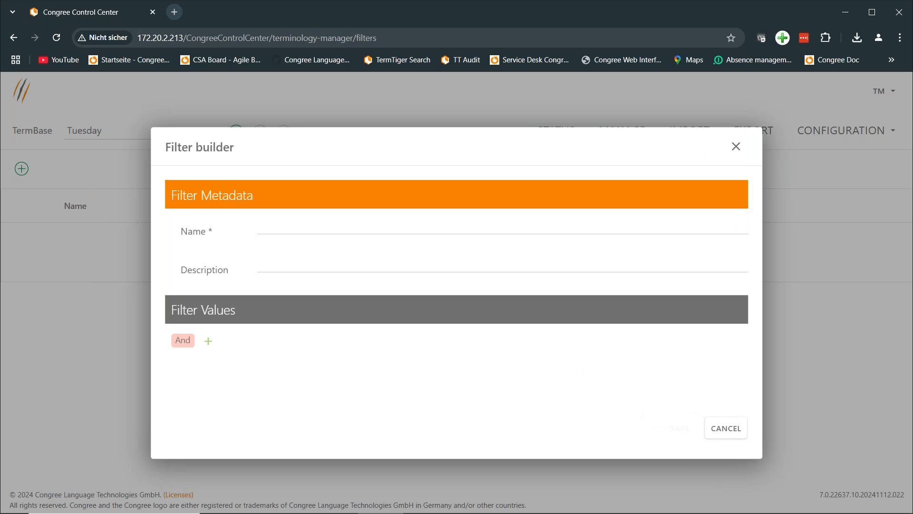
pyautogui.click(318, 232)
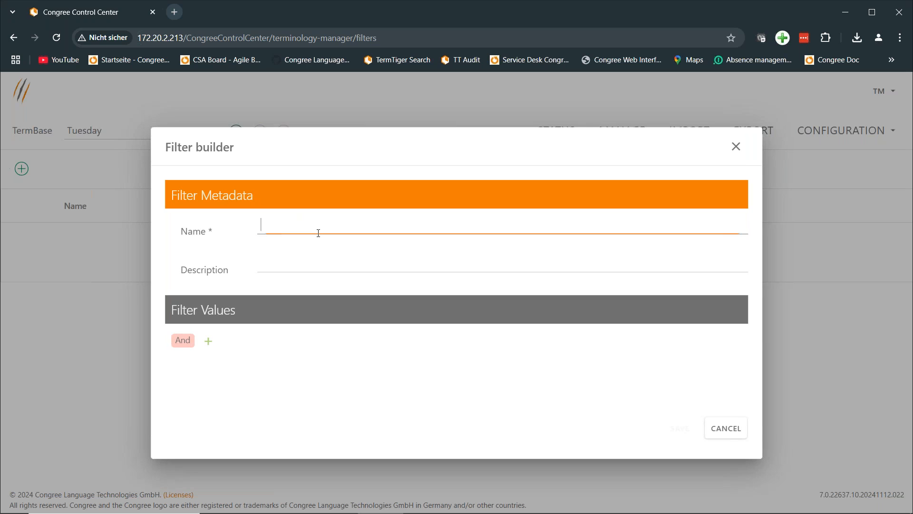
pyautogui.write('Deprecated in English')
# Add a filter condition requiring that Term.Usage equals Deprecated.
pyautogui.click(207, 345)
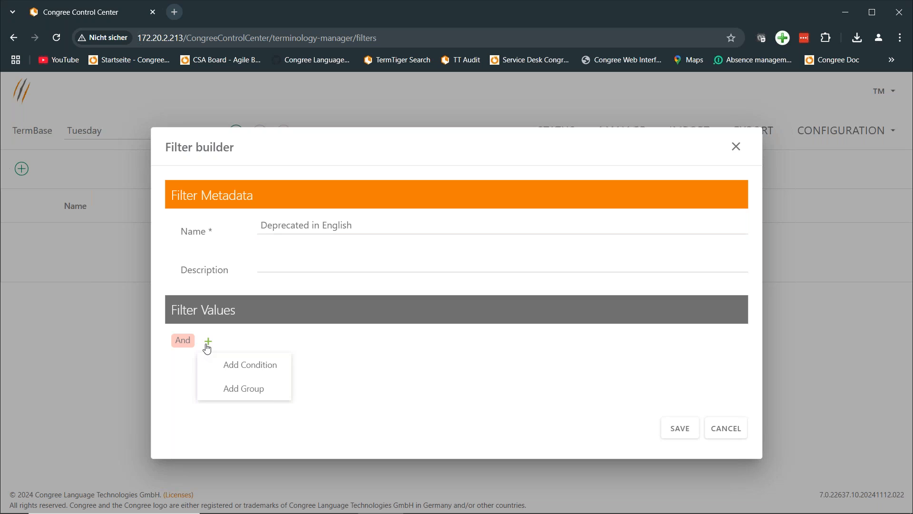
pyautogui.click(231, 364)
pyautogui.click(232, 364)
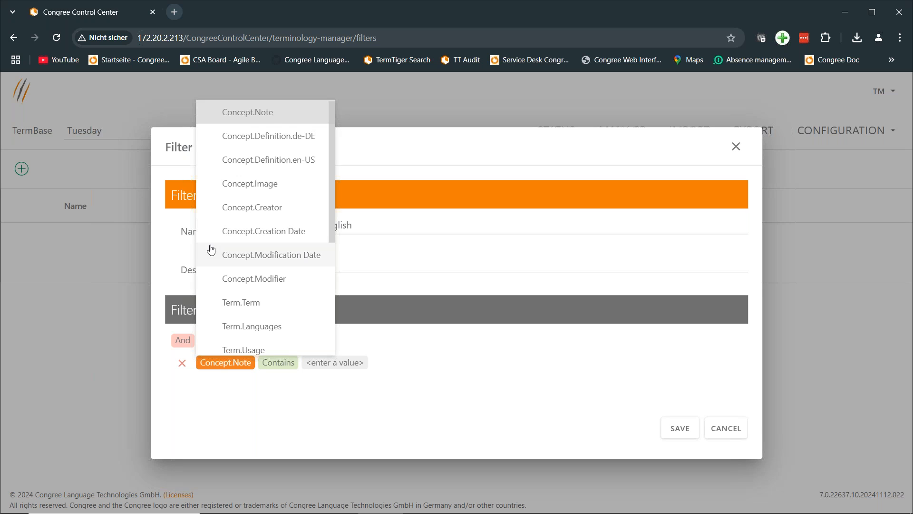
pyautogui.scroll(-1, 248, 243)
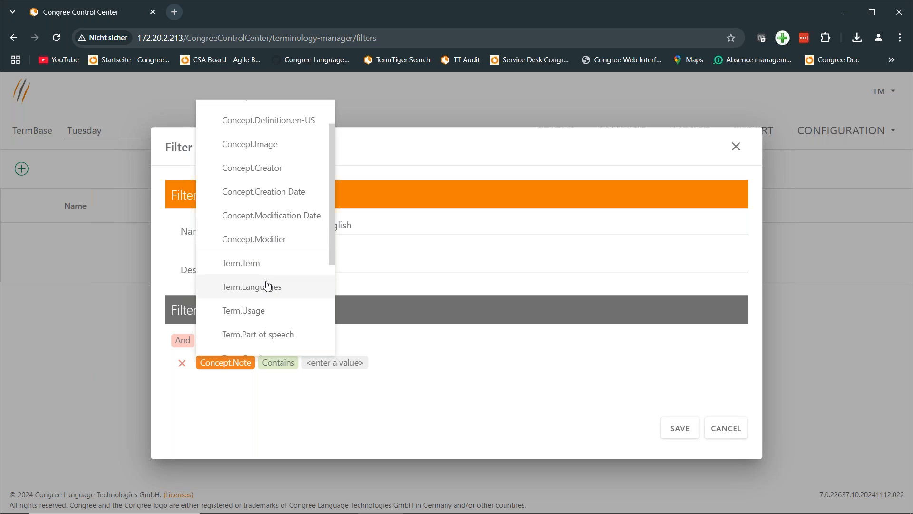
pyautogui.click(274, 306)
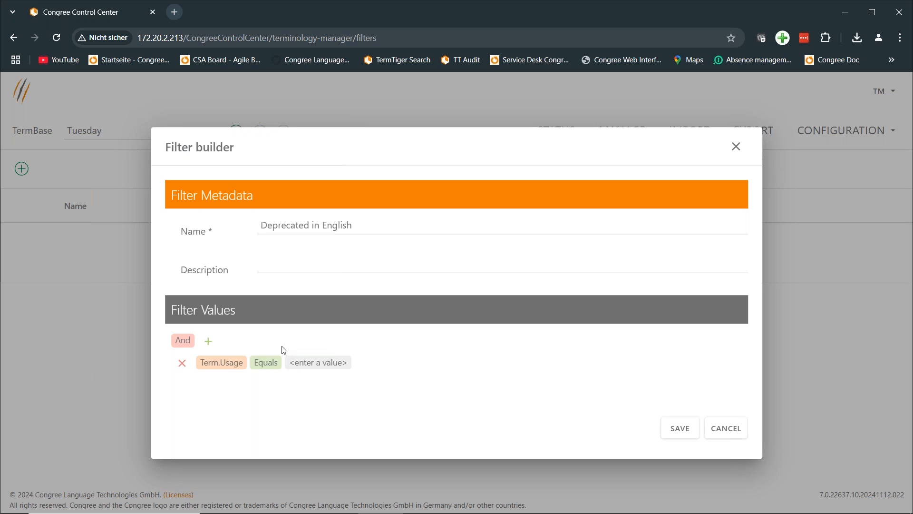
pyautogui.click(316, 362)
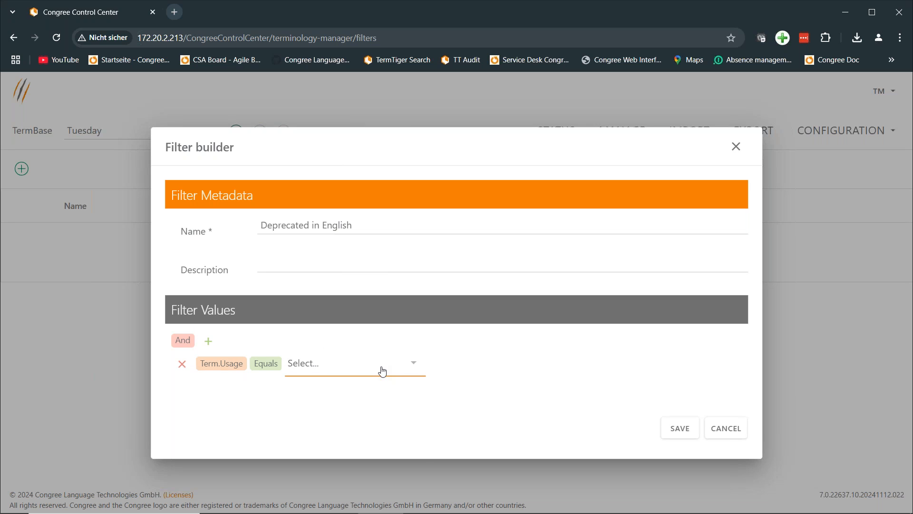
pyautogui.click(414, 366)
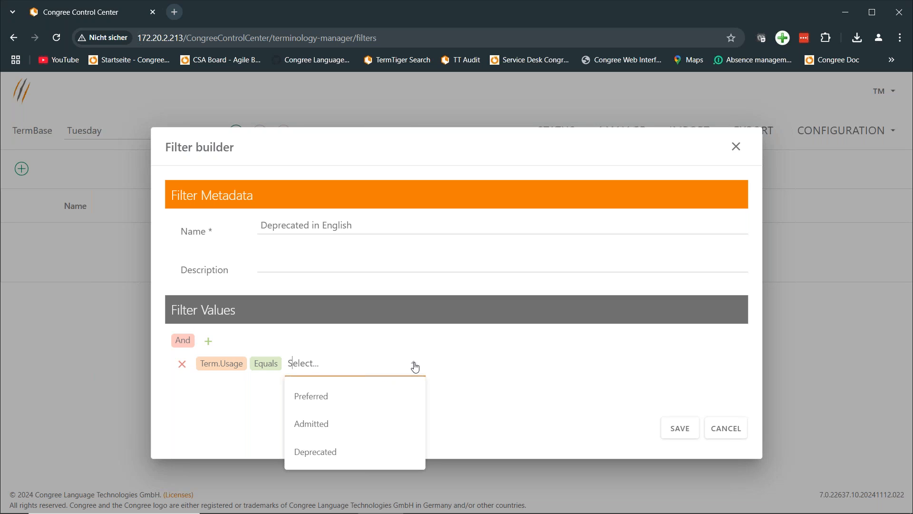
pyautogui.click(307, 451)
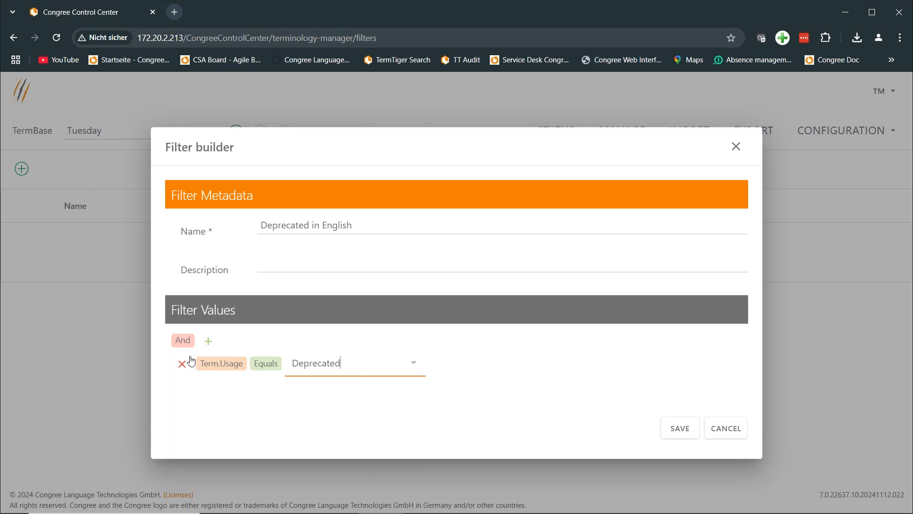
# Add a second condition requiring that Term.Languages equals en-US, and save the filter.
pyautogui.click(208, 341)
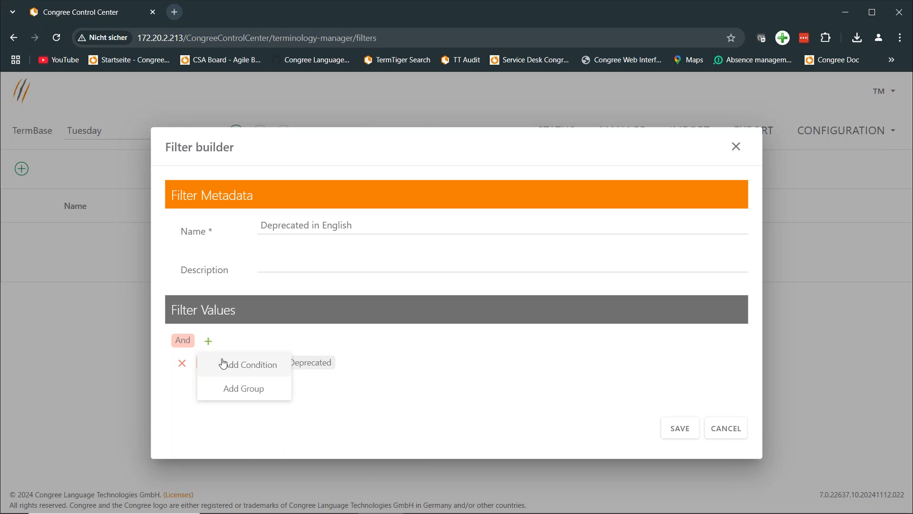
pyautogui.click(224, 364)
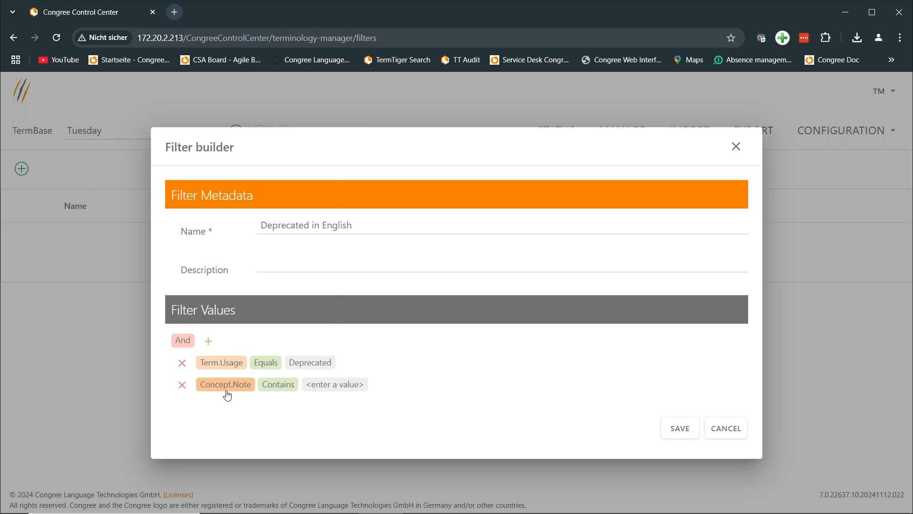
pyautogui.click(238, 386)
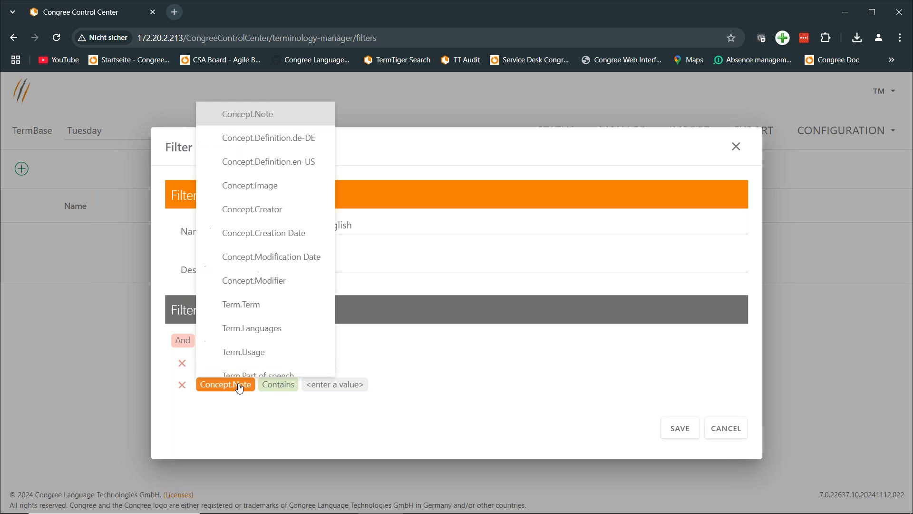
pyautogui.click(252, 331)
pyautogui.click(333, 384)
pyautogui.click(430, 385)
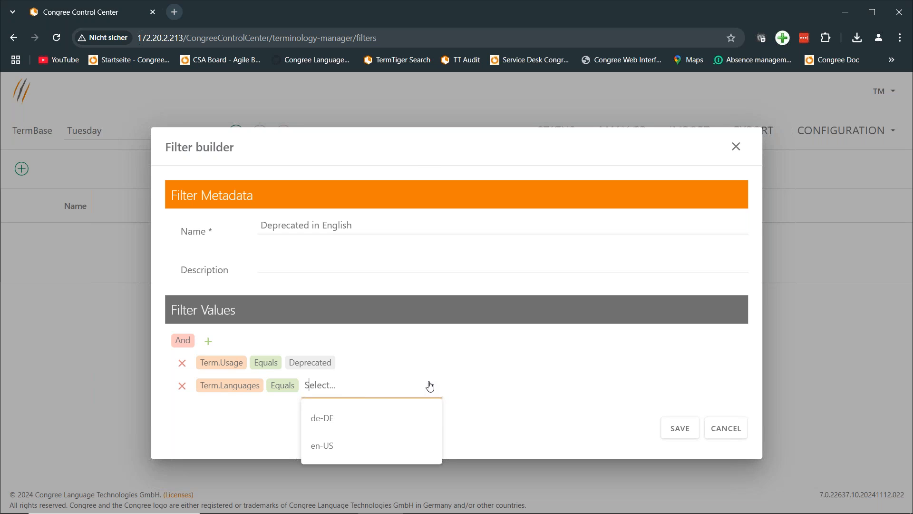
pyautogui.click(316, 447)
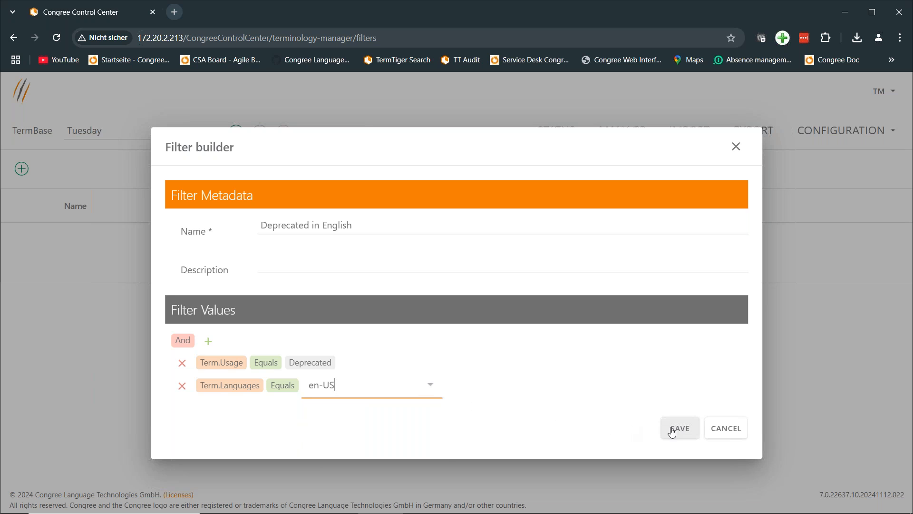
pyautogui.click(679, 429)
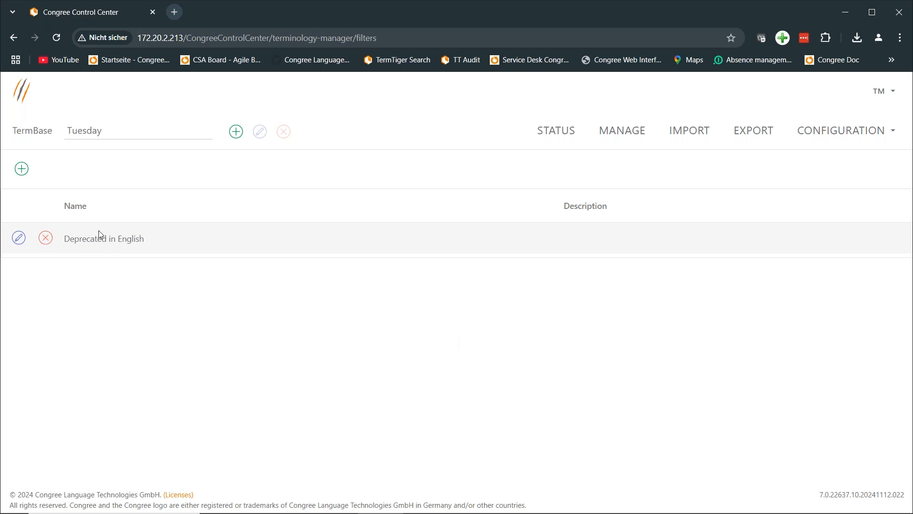
# Apply the saved filter "Deprecated in English" to the term list of the TermBase Tuesday.
pyautogui.click(622, 130)
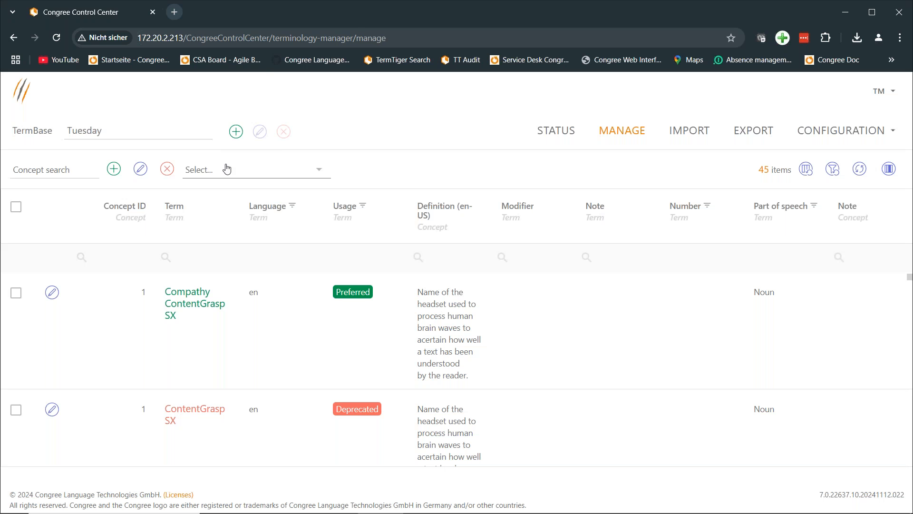
pyautogui.click(227, 169)
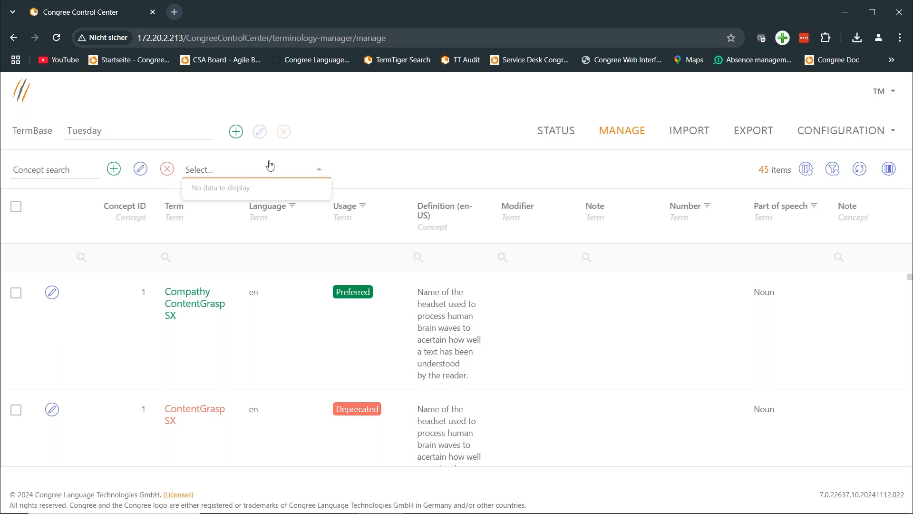
pyautogui.click(269, 165)
pyautogui.click(221, 174)
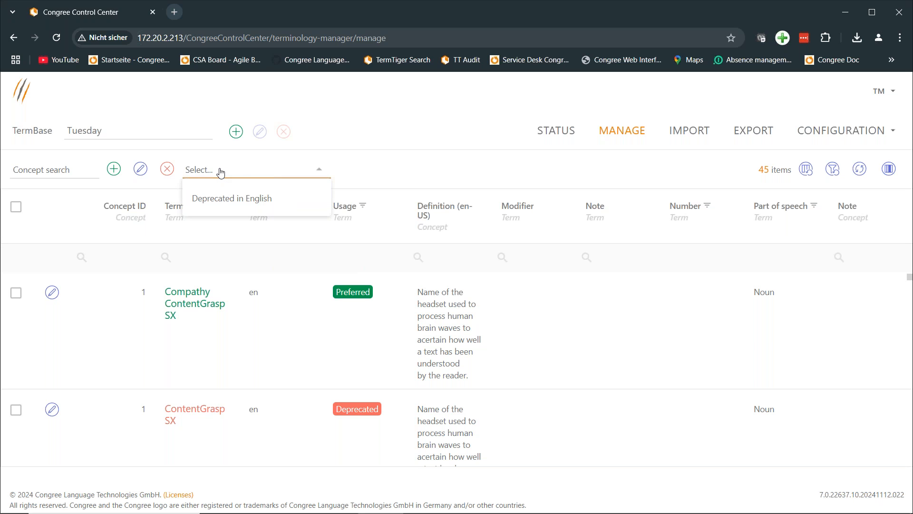
pyautogui.click(228, 198)
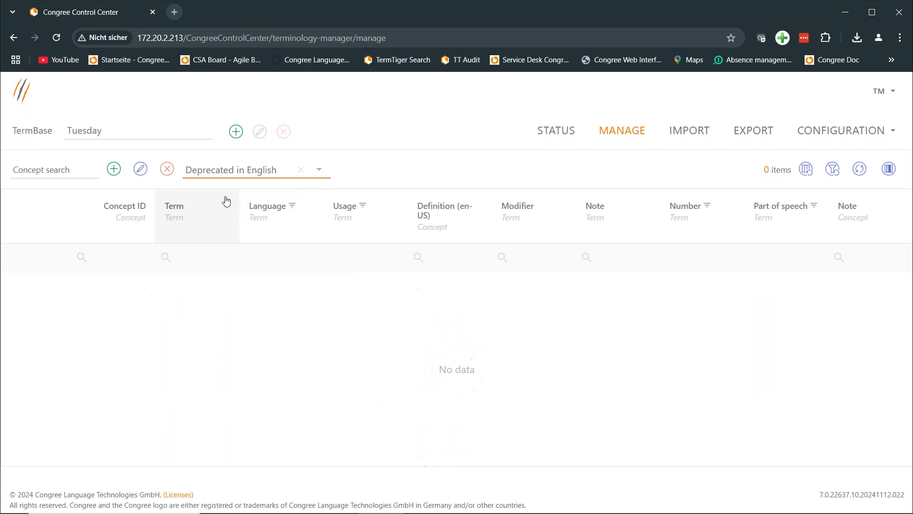
pyautogui.click(274, 173)
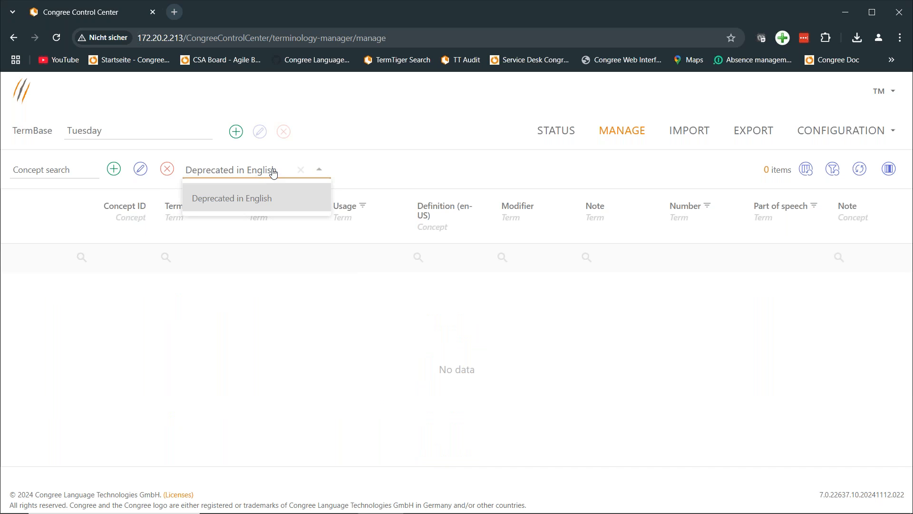
pyautogui.click(236, 205)
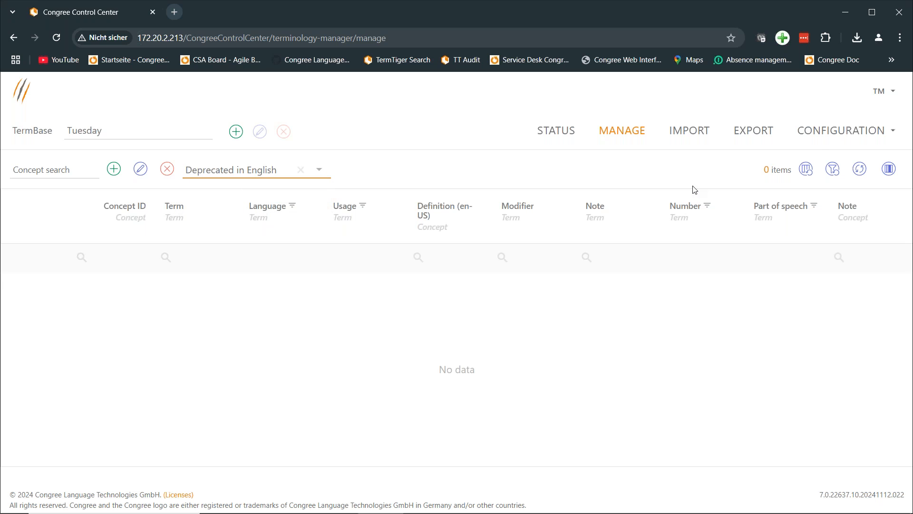
# Create another filter in the filter configuration and name it "Terms without Definition".
pyautogui.click(819, 138)
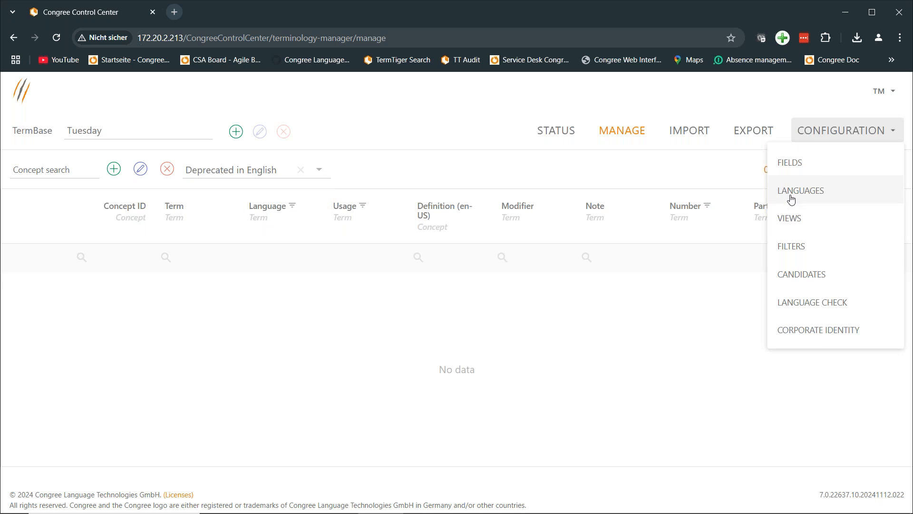
pyautogui.click(793, 251)
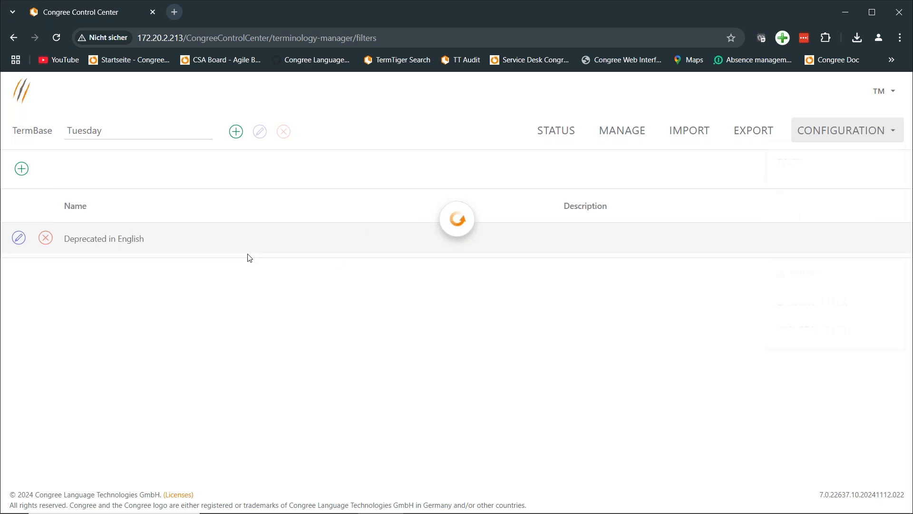
pyautogui.click(21, 169)
pyautogui.click(370, 229)
pyautogui.write('Terms')
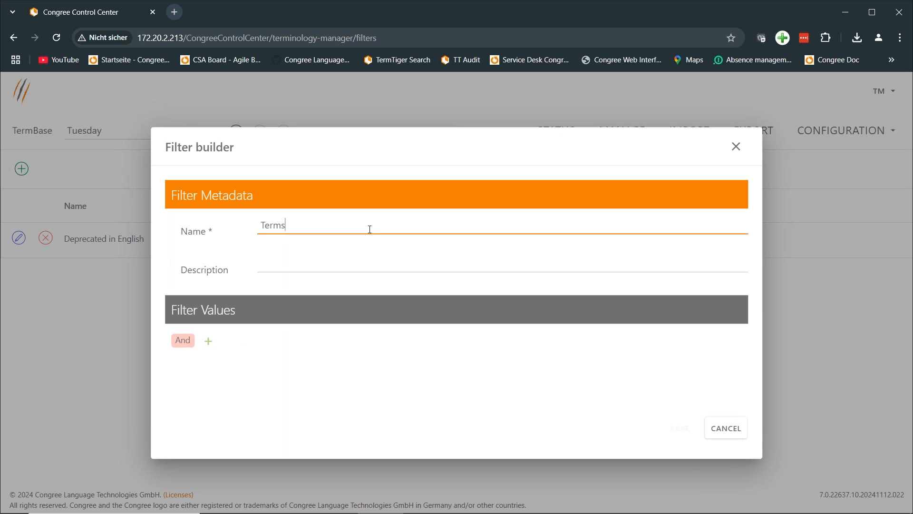
pyautogui.write(' without Definition')
# Add a condition that Concept.Definition.en-US is blank, extend the filter name with "in EN", and save the filter.
pyautogui.click(209, 340)
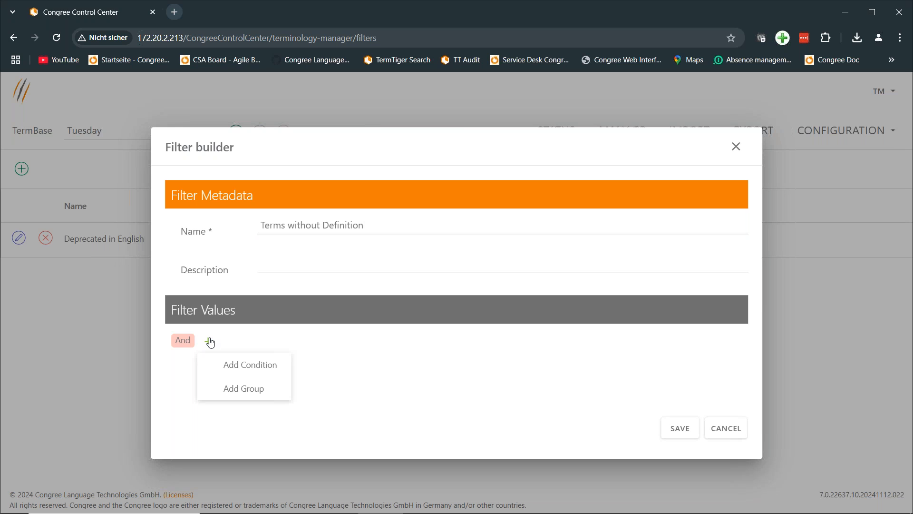
pyautogui.click(223, 363)
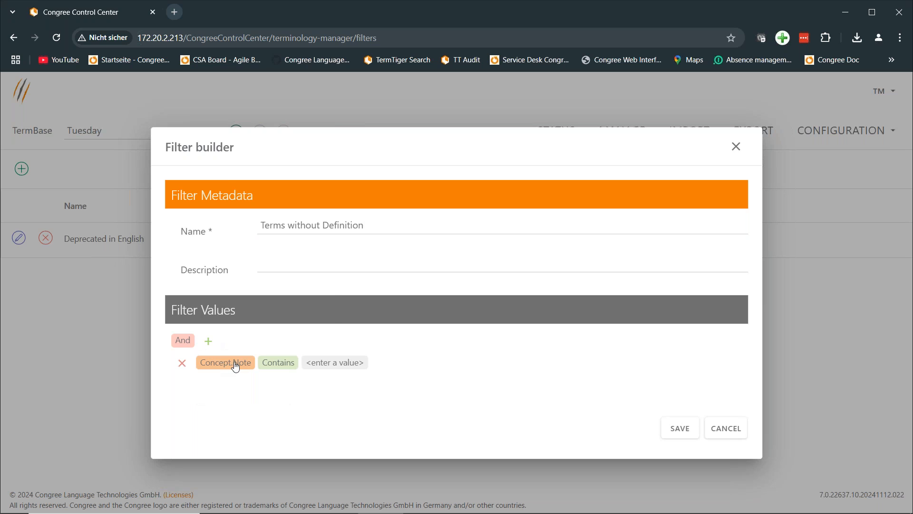
pyautogui.click(235, 364)
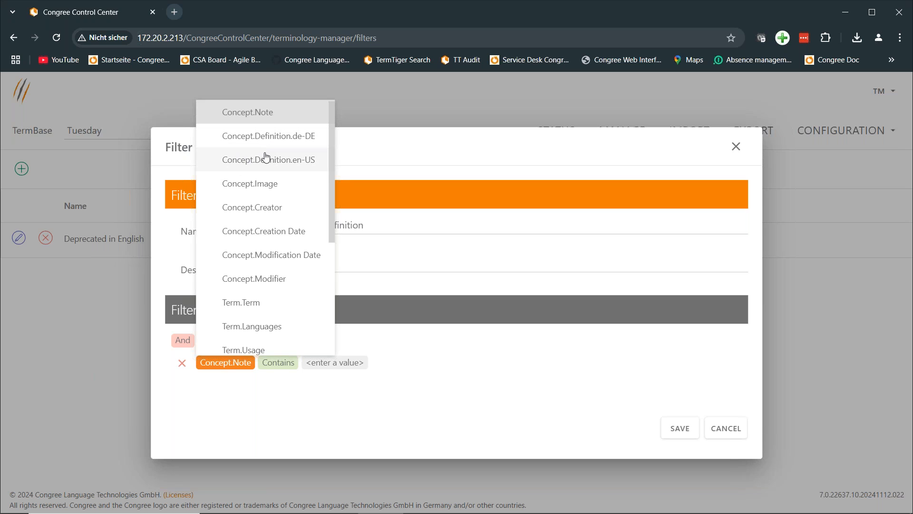
pyautogui.click(250, 161)
pyautogui.click(406, 228)
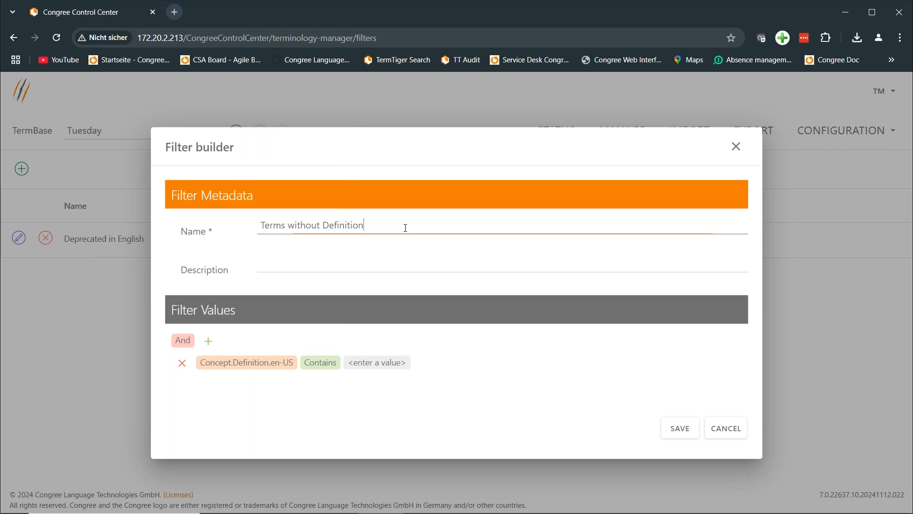
pyautogui.write('in EN')
pyautogui.click(315, 366)
pyautogui.click(347, 324)
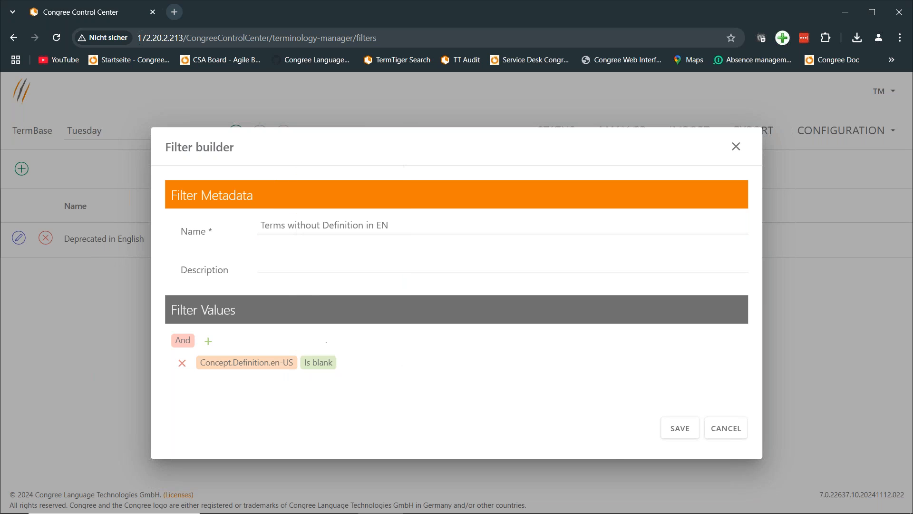
pyautogui.click(690, 430)
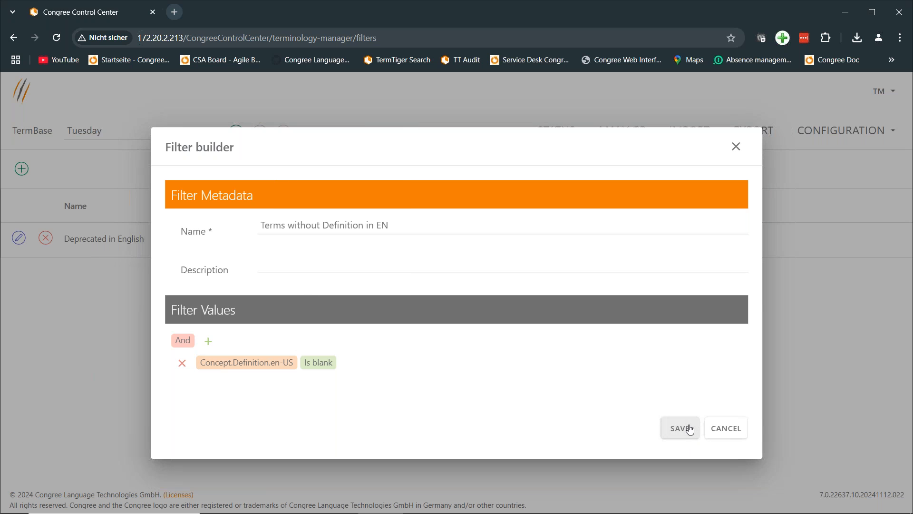
# Check which saved filters are offered for the term list, leaving the selection as it is.
pyautogui.click(624, 132)
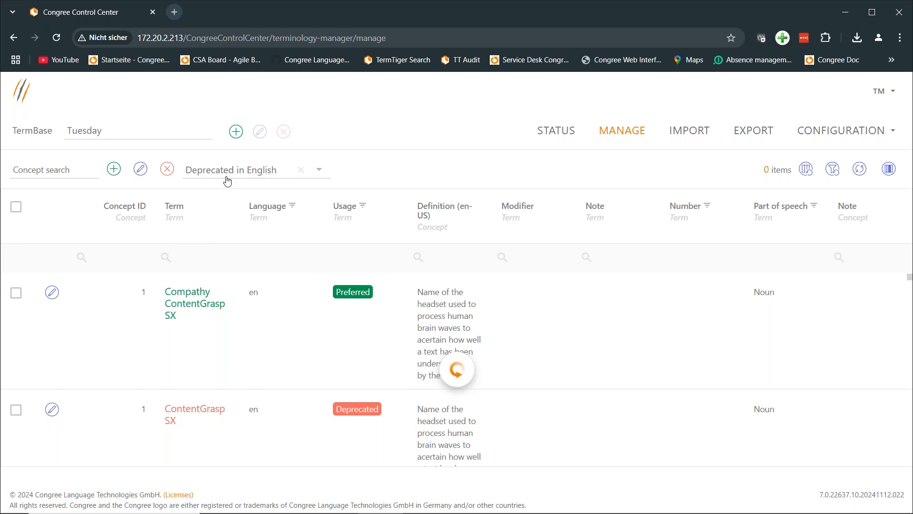
pyautogui.click(227, 176)
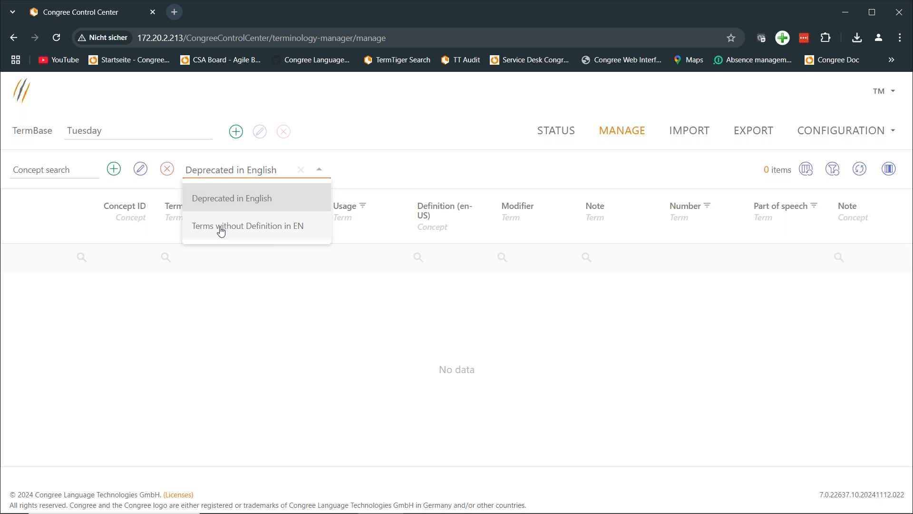
pyautogui.click(358, 149)
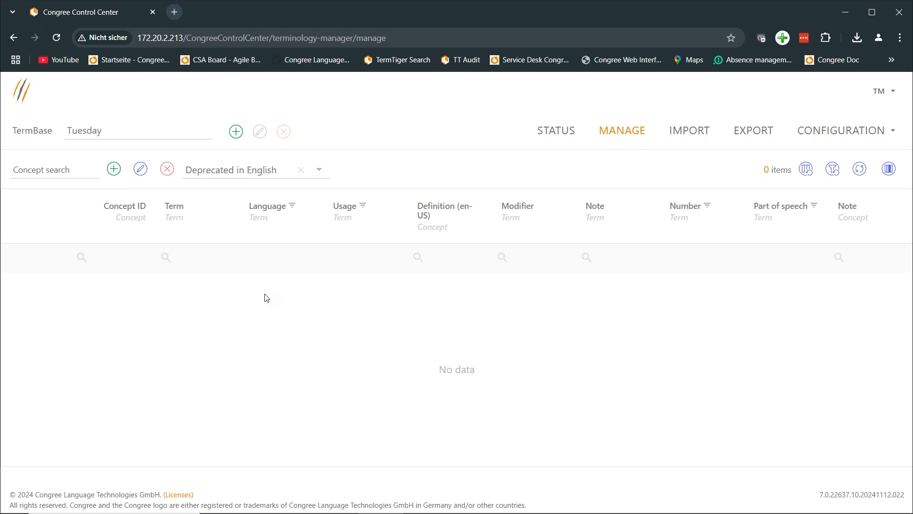
# Switch to the Congree Control Center desktop application and create a TermSync synchronization job named "Tuesday".
pyautogui.hotkey('alt', 'Tab')
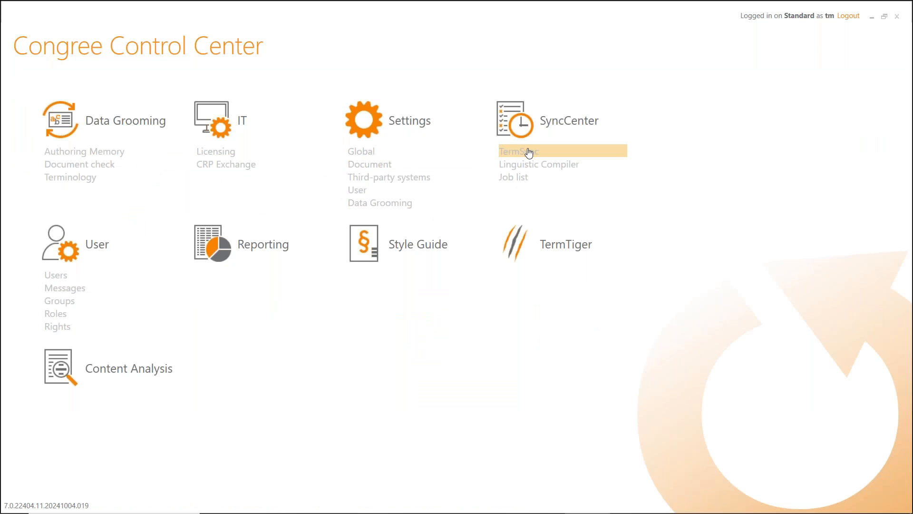
pyautogui.click(528, 152)
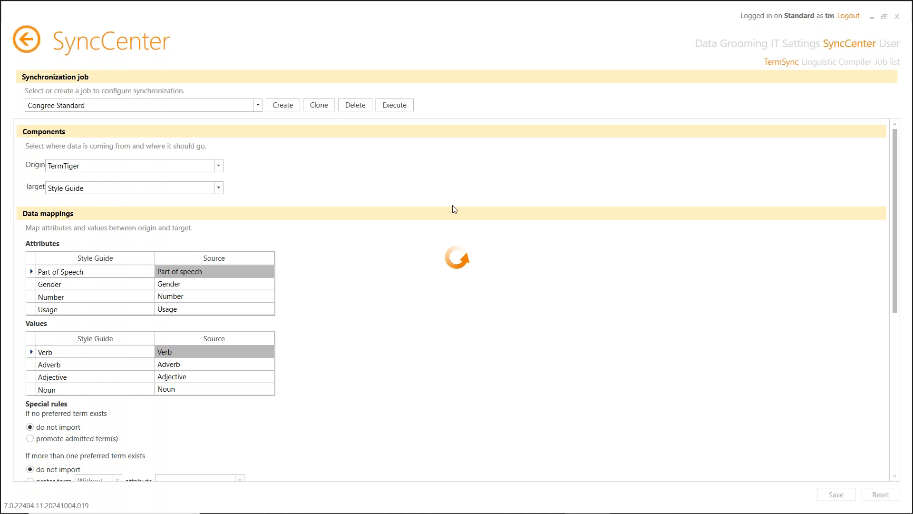
pyautogui.click(275, 104)
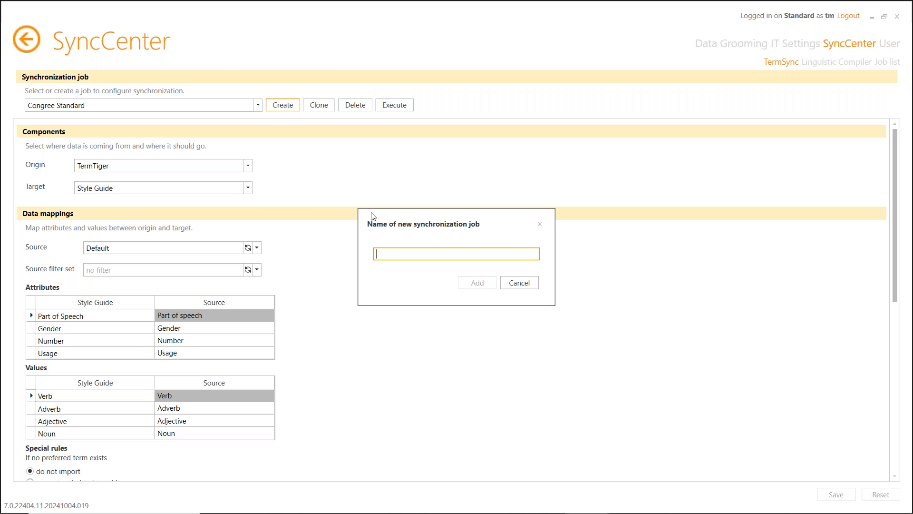
pyautogui.write('T')
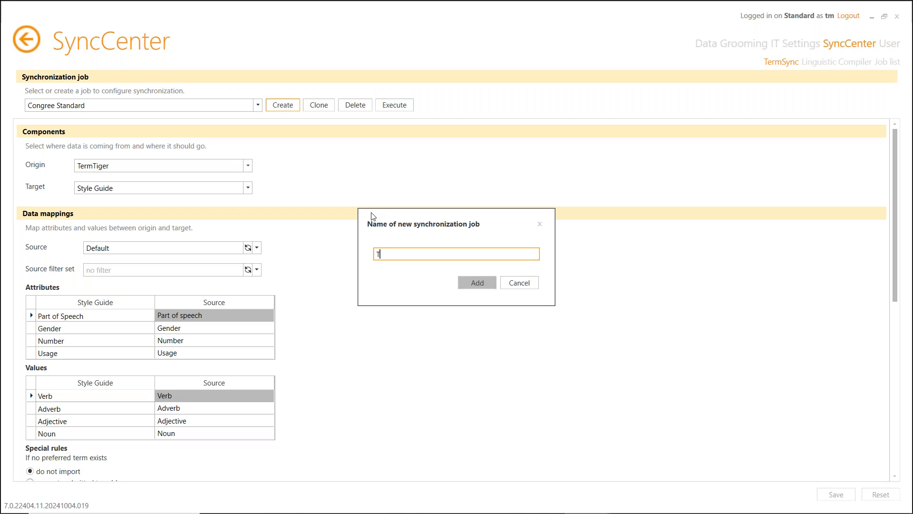
pyautogui.write('uesday')
pyautogui.click(472, 284)
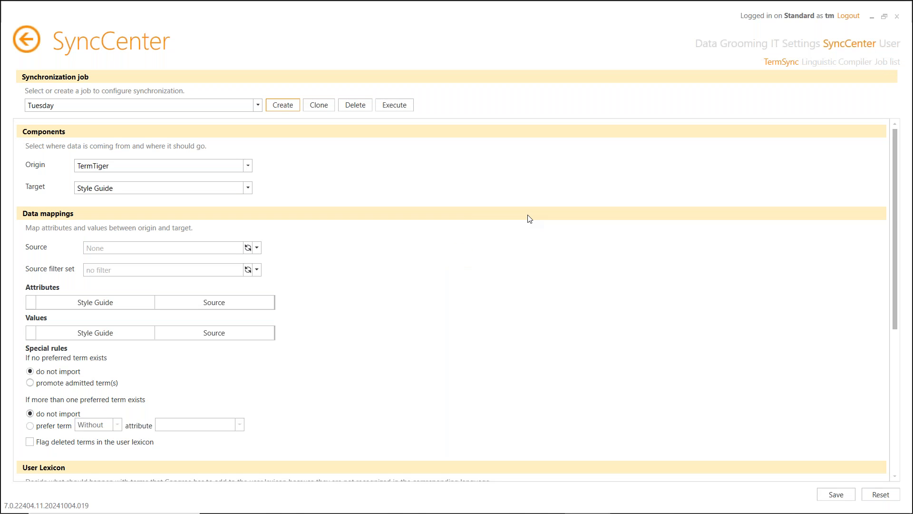
# Set the job's data mapping source to Tuesday and map the Style Guide attribute Usage to the source attribute Usage.
pyautogui.click(256, 247)
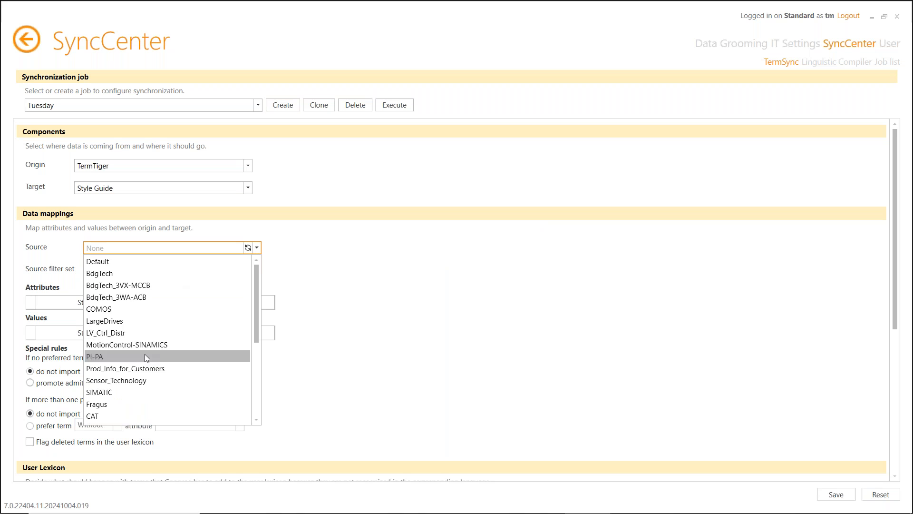
pyautogui.scroll(-4, 146, 356)
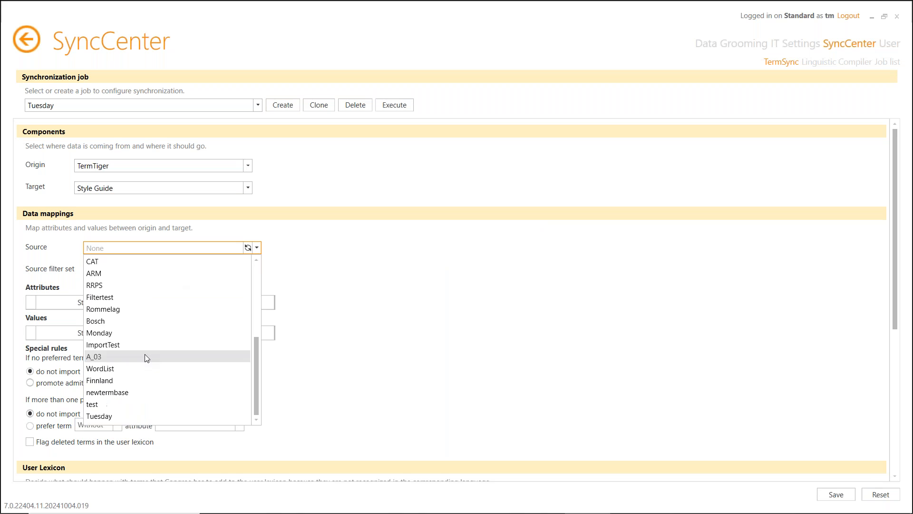
pyautogui.click(107, 416)
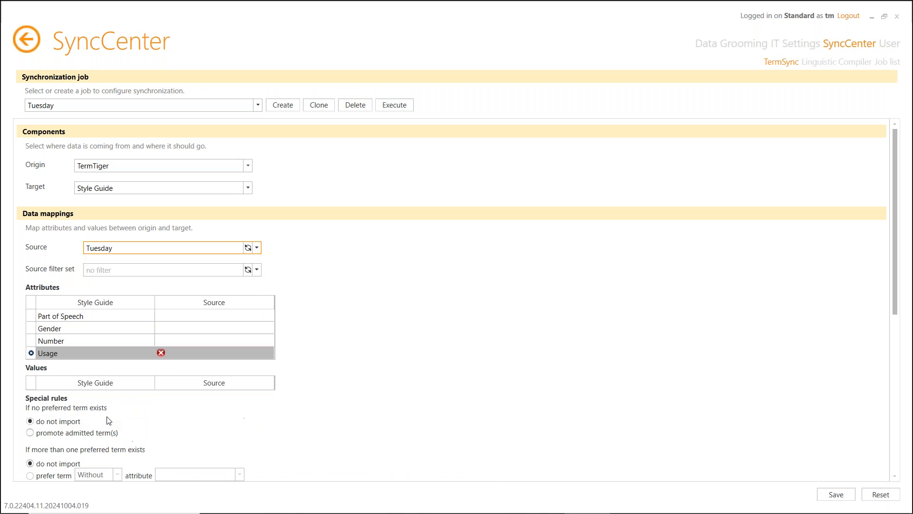
pyautogui.click(201, 352)
pyautogui.click(178, 377)
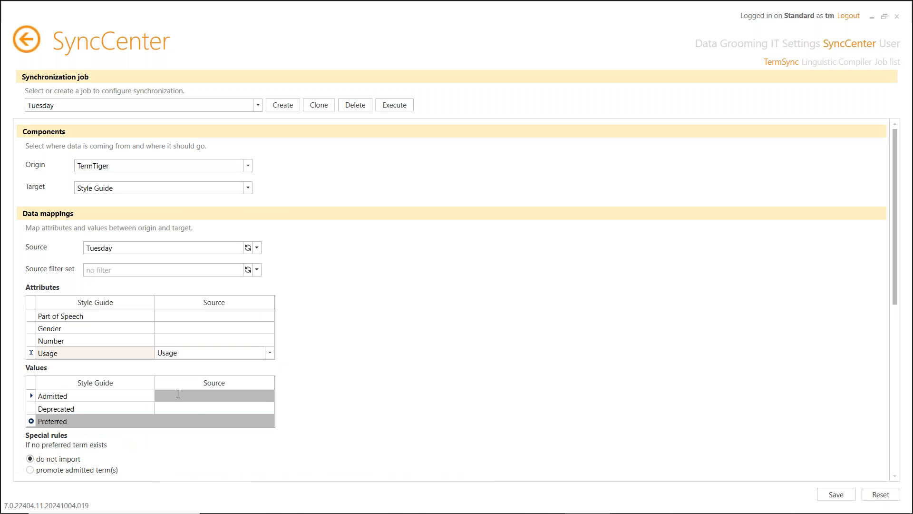
# Map the Style Guide usage values Admitted and Deprecated to the source values Admitted and Deprecated.
pyautogui.click(178, 393)
pyautogui.click(163, 431)
pyautogui.click(187, 460)
pyautogui.click(221, 408)
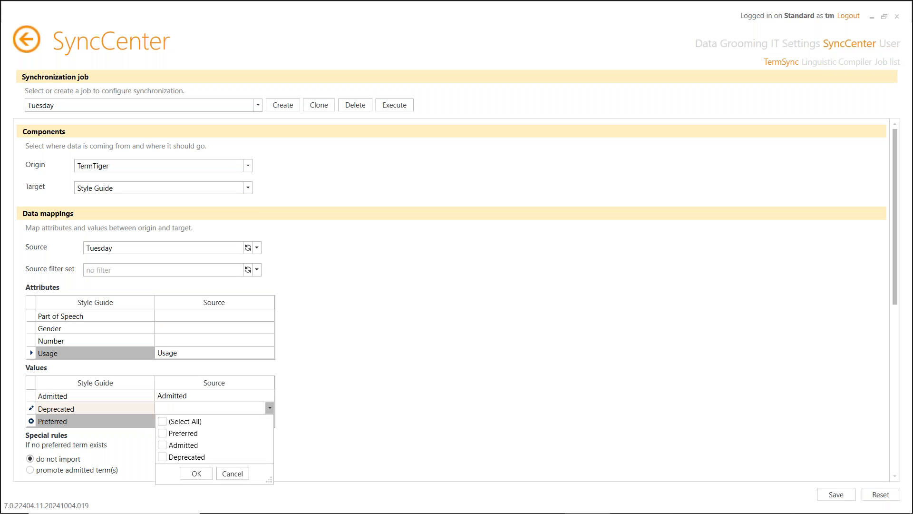
pyautogui.click(161, 458)
pyautogui.click(195, 473)
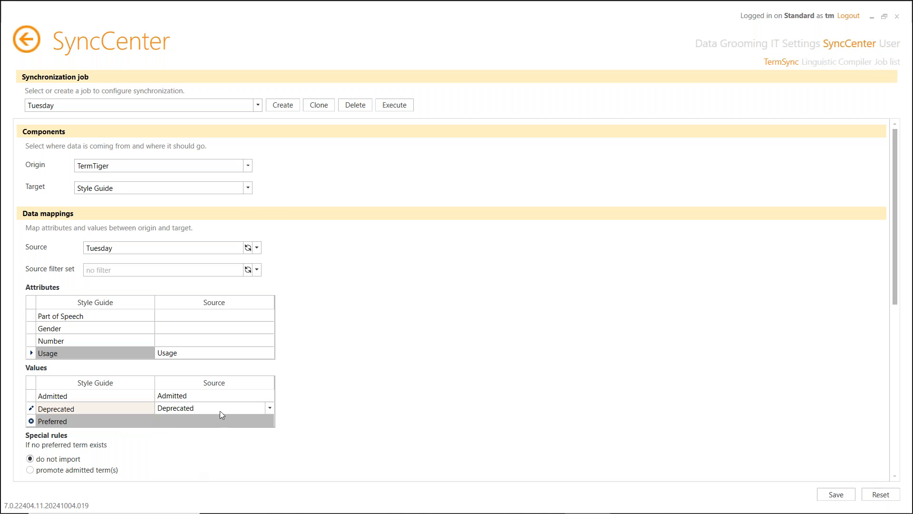
# Map the Style Guide usage value Preferred to the source value Preferred and set the source filter set to Terms without Definition in EN.
pyautogui.click(215, 421)
pyautogui.click(163, 445)
pyautogui.click(196, 485)
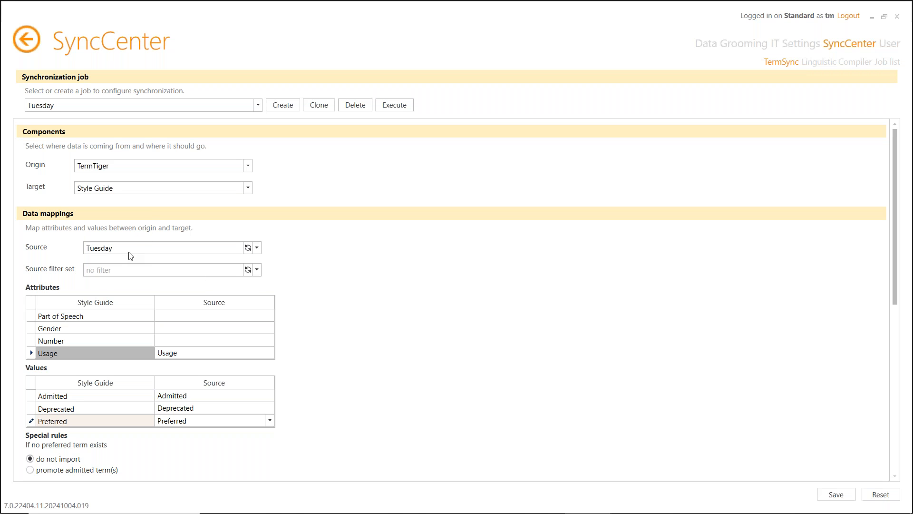
pyautogui.click(258, 269)
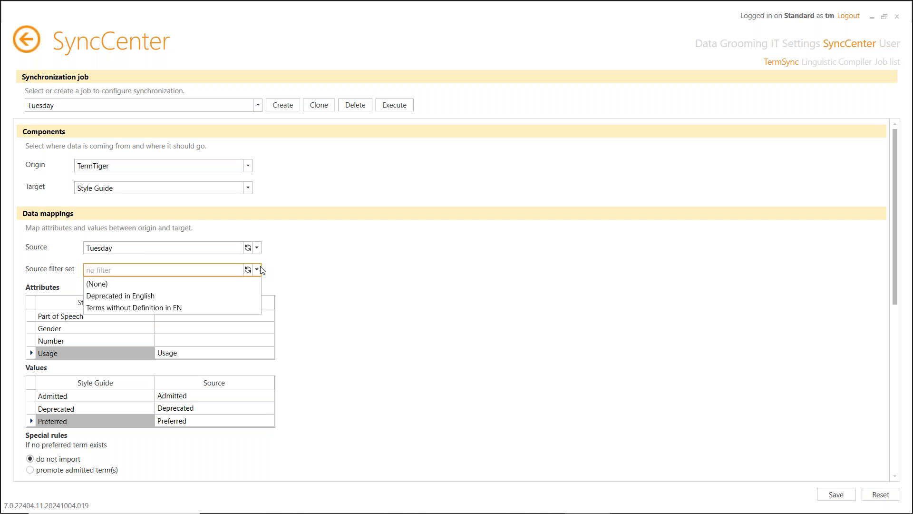
pyautogui.click(125, 307)
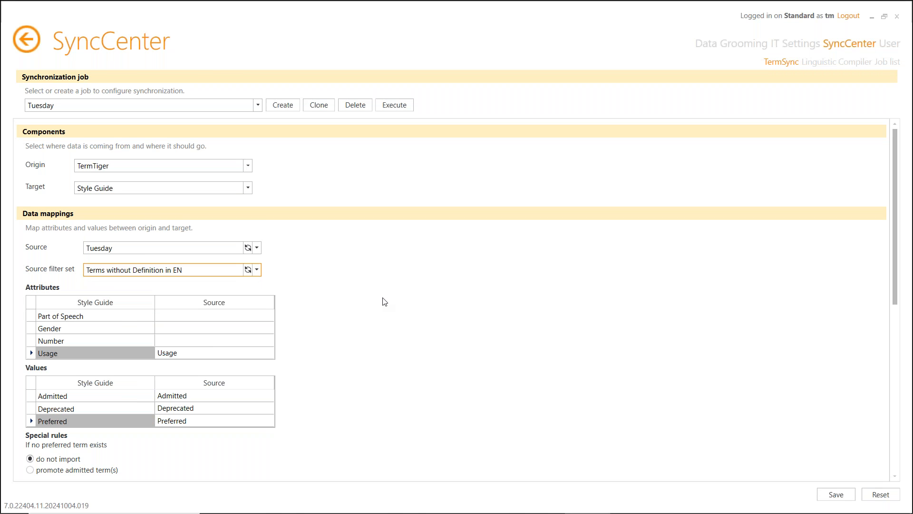
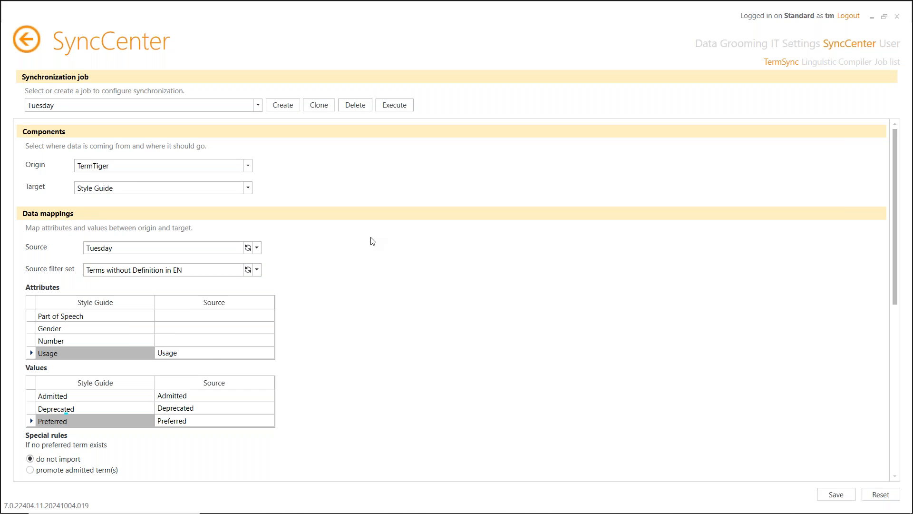
# Switch to the Congree Control Center in Google Chrome and clear the Deprecated in English filter from the term list.
pyautogui.hotkey('alt', 'Tab')
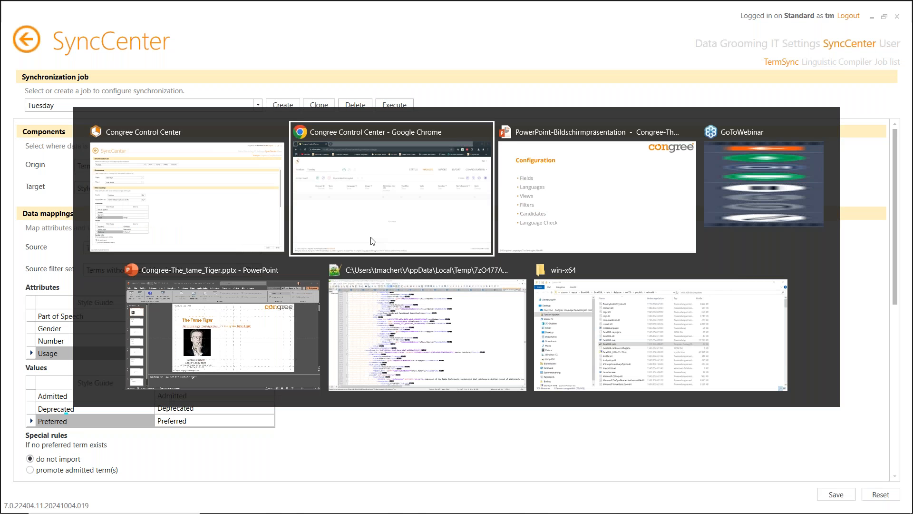
pyautogui.click(372, 241)
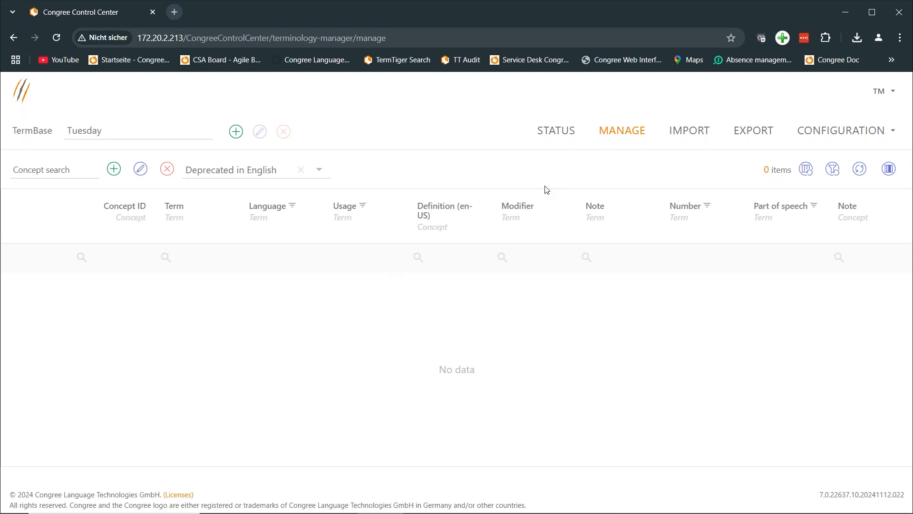
pyautogui.click(300, 171)
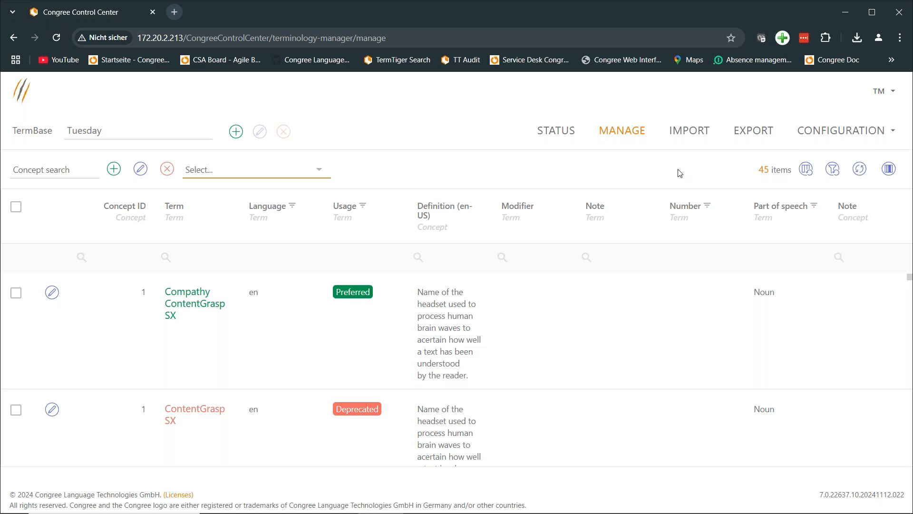
# Open the TermBase's view configuration for the Search result view and the Anonymous group.
pyautogui.click(836, 138)
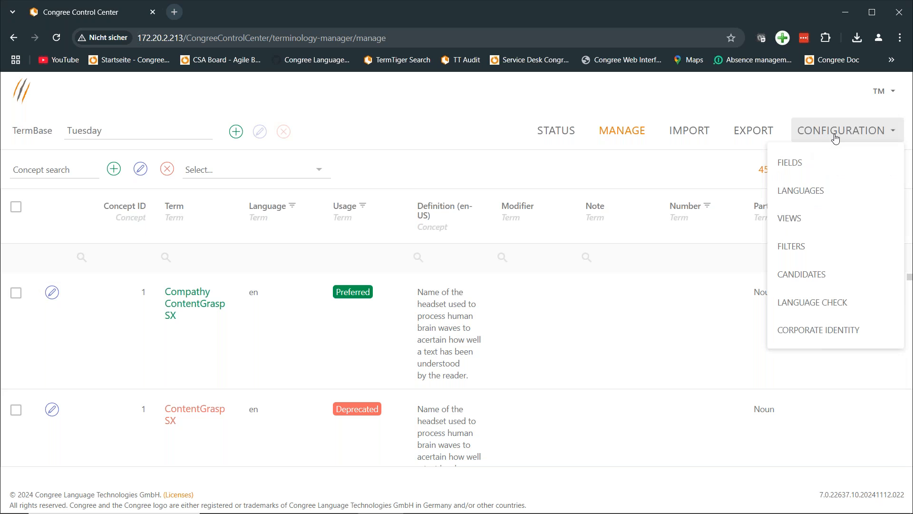
pyautogui.click(788, 223)
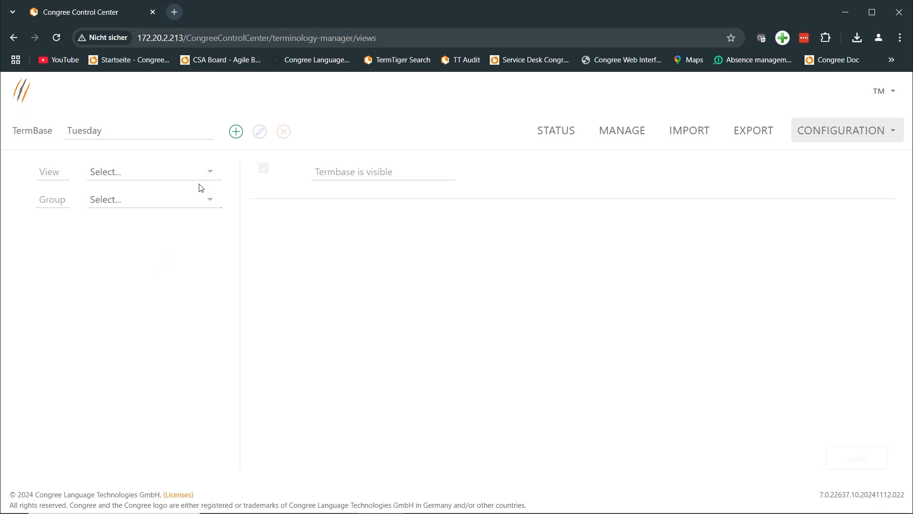
pyautogui.click(155, 171)
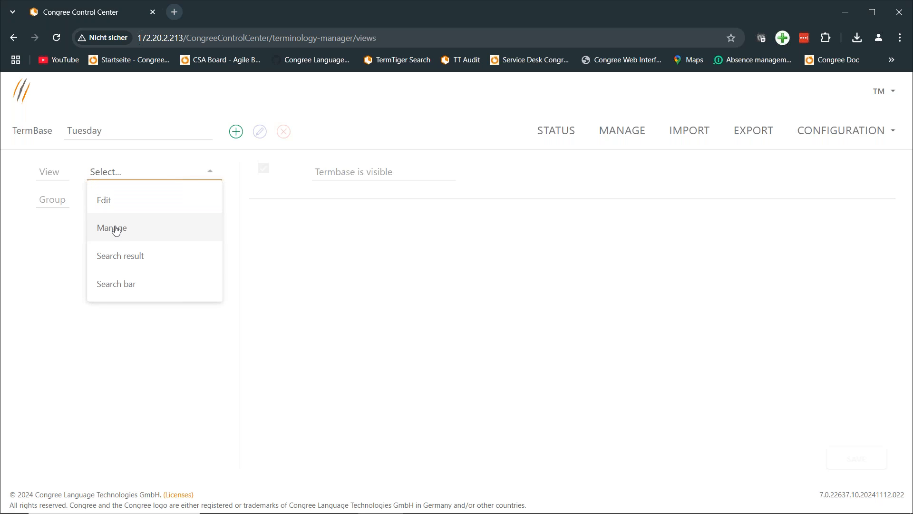
pyautogui.click(139, 261)
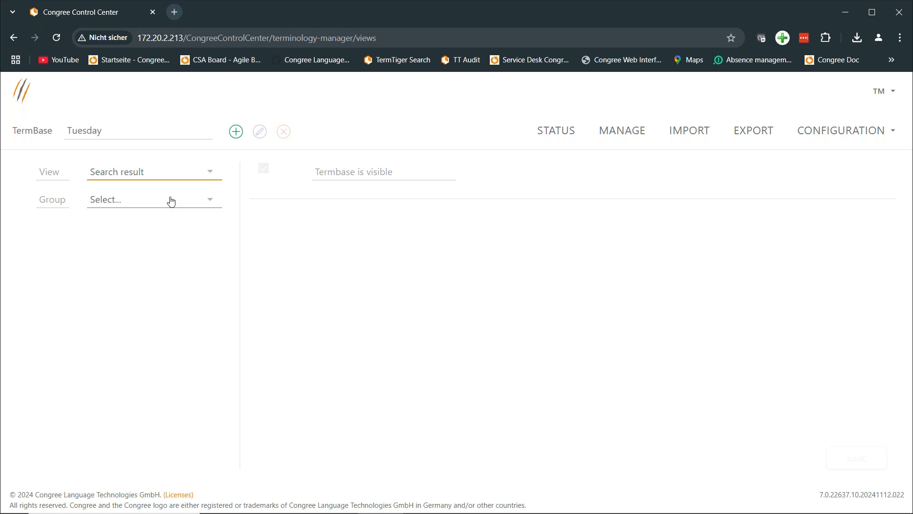
pyautogui.click(171, 201)
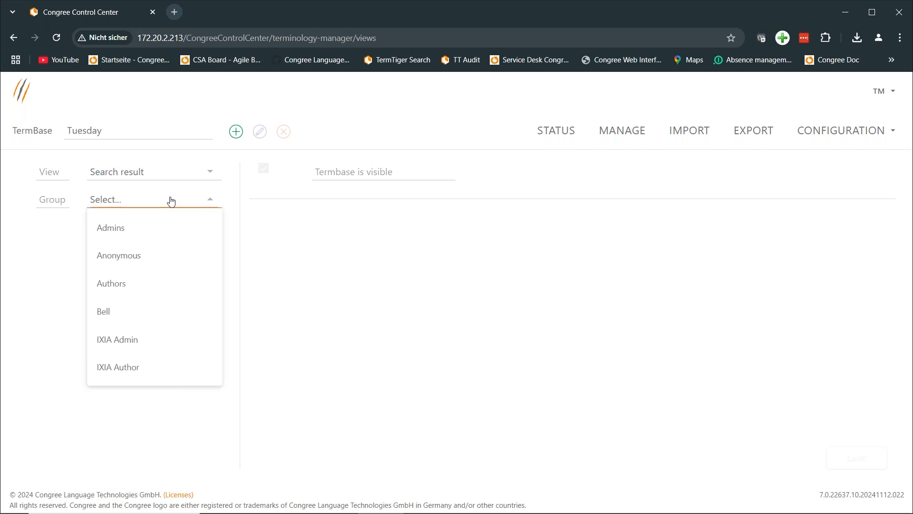
pyautogui.click(135, 255)
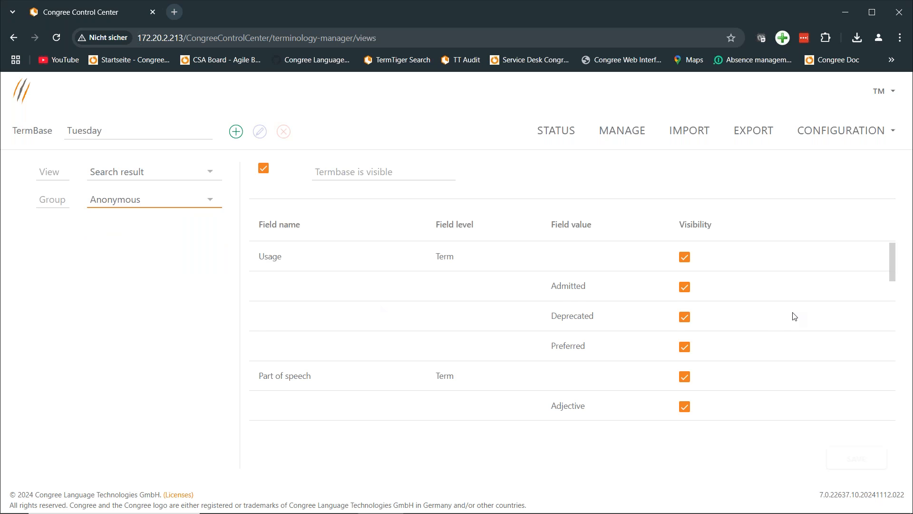
# Hide the concept-level fields Creator, Creation Date, Modification Date and Modifier in the Anonymous group's search results.
pyautogui.scroll(-3, 774, 340)
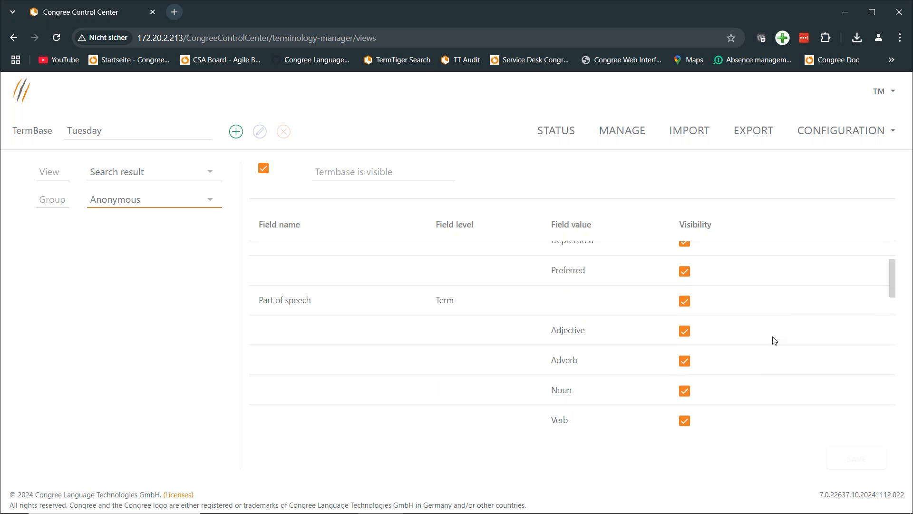
pyautogui.scroll(-5, 775, 340)
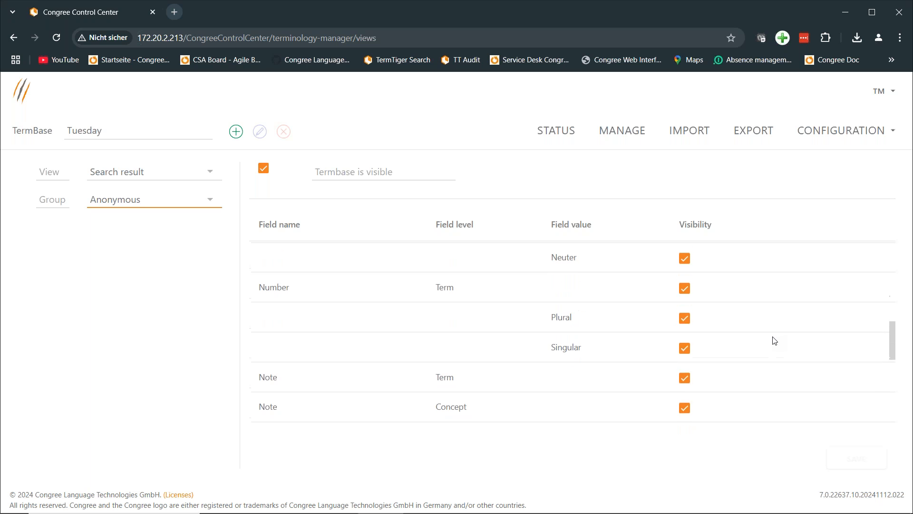
pyautogui.scroll(-2, 774, 340)
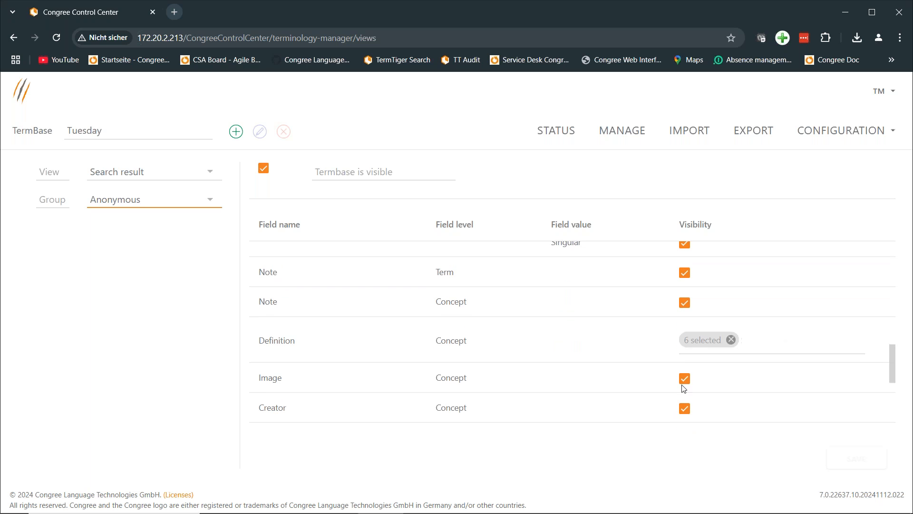
pyautogui.click(689, 379)
pyautogui.click(688, 379)
pyautogui.click(688, 407)
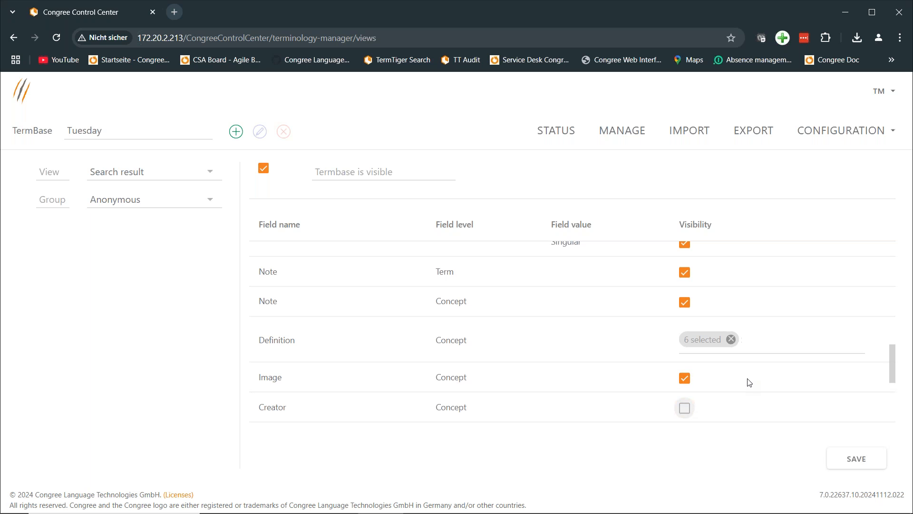
pyautogui.scroll(-1, 746, 381)
pyautogui.click(684, 401)
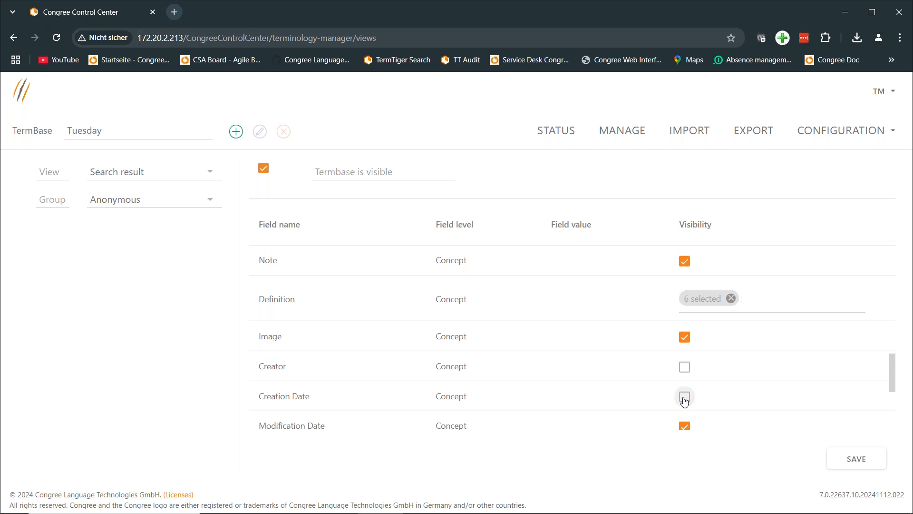
pyautogui.click(684, 421)
pyautogui.scroll(-2, 783, 359)
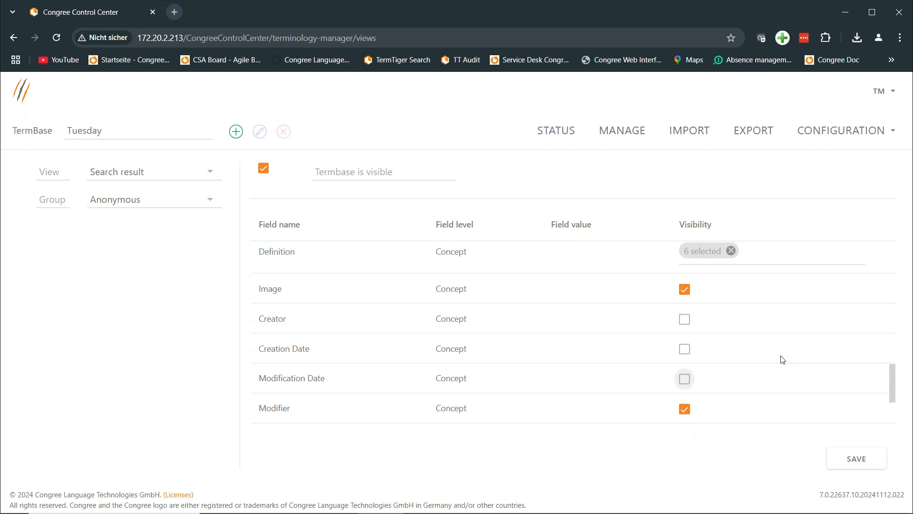
pyautogui.click(683, 397)
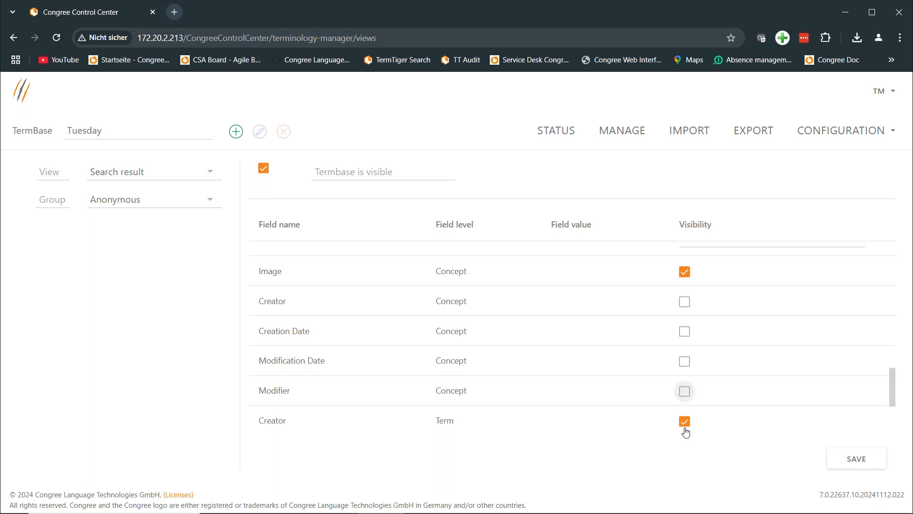
# Hide the term-level fields Creator, Creation Date, Modification Date and Modifier for the Anonymous group and save the Search result view.
pyautogui.click(685, 421)
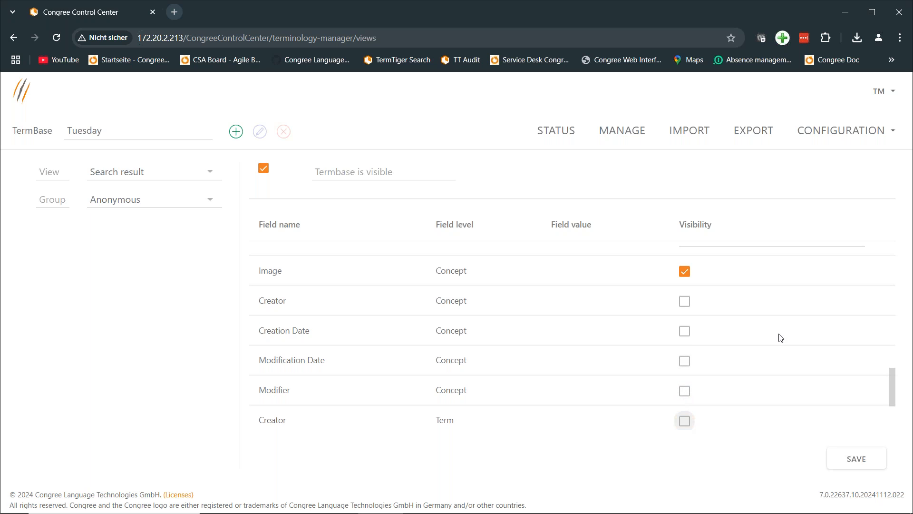
pyautogui.scroll(-1, 781, 337)
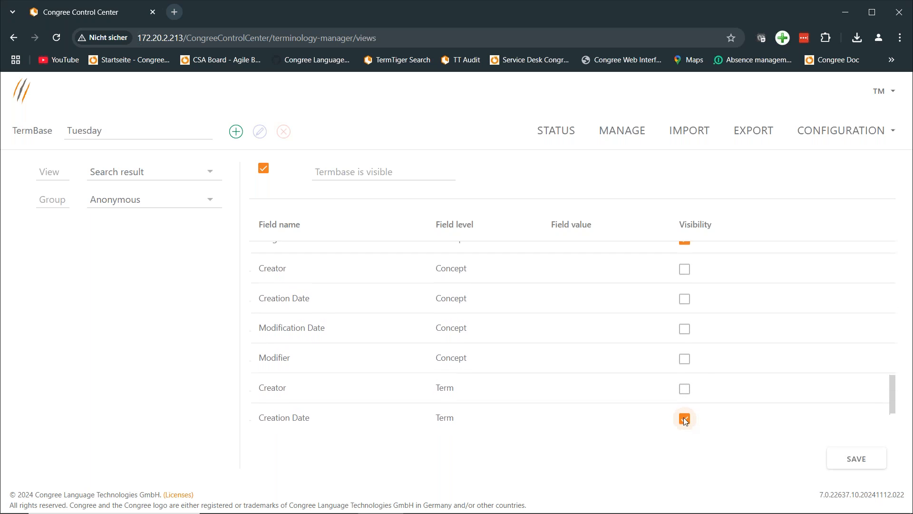
pyautogui.click(685, 414)
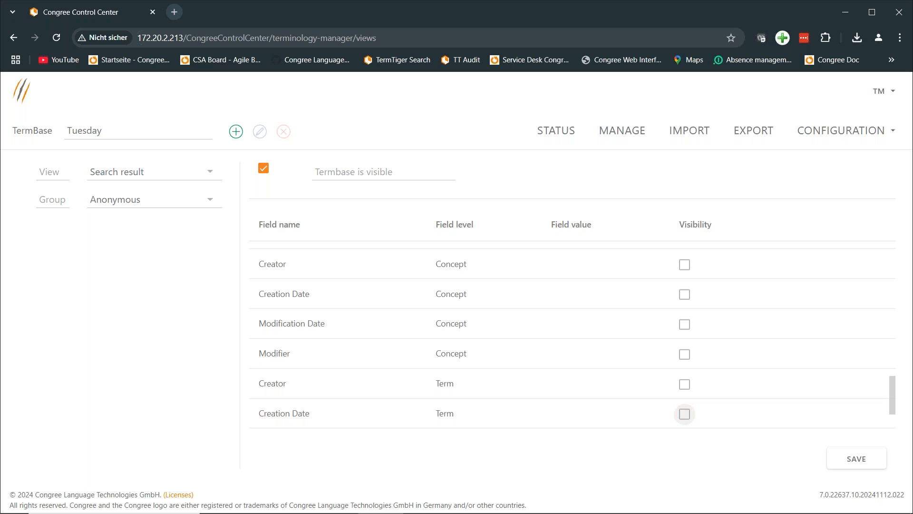
pyautogui.scroll(-2, 737, 386)
pyautogui.click(685, 382)
pyautogui.click(684, 410)
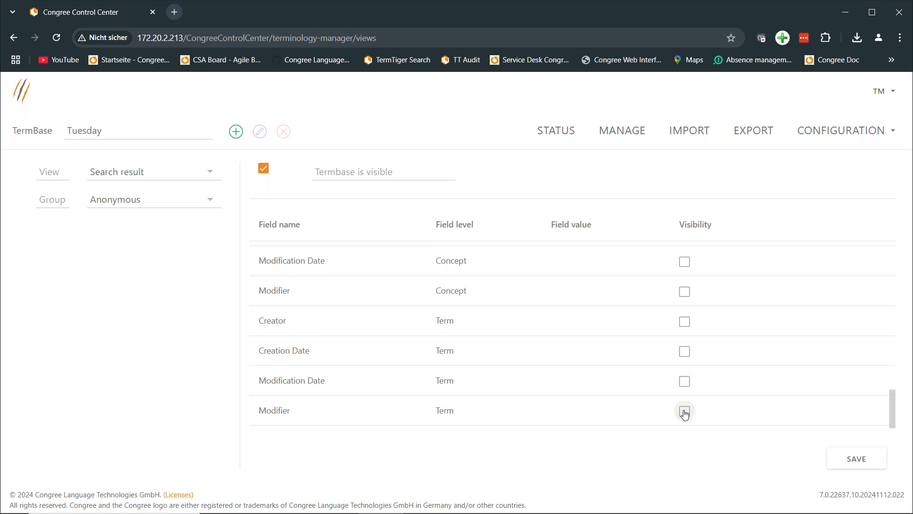
pyautogui.click(876, 463)
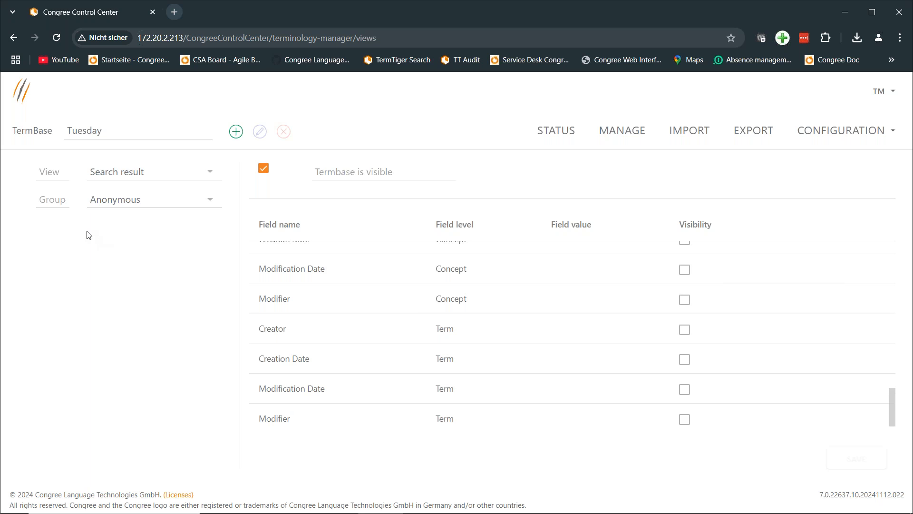
# Make the Usage field with its values visible in the Search bar view for the Anonymous group and save the view.
pyautogui.click(159, 177)
pyautogui.click(101, 285)
pyautogui.click(154, 205)
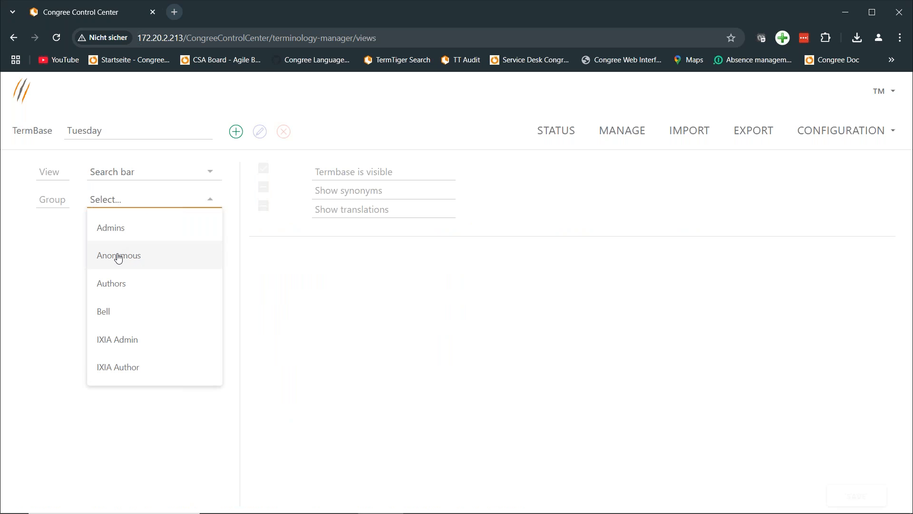
pyautogui.click(119, 257)
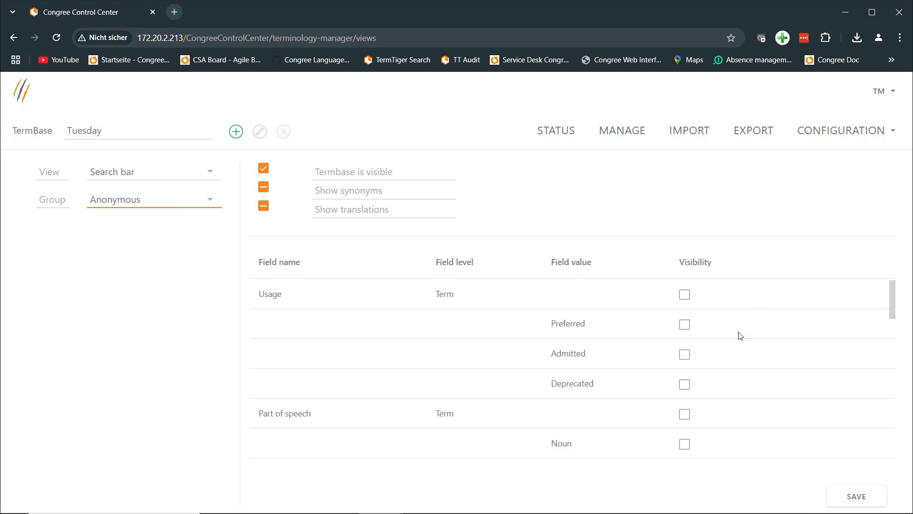
pyautogui.click(679, 289)
pyautogui.click(684, 293)
pyautogui.click(853, 495)
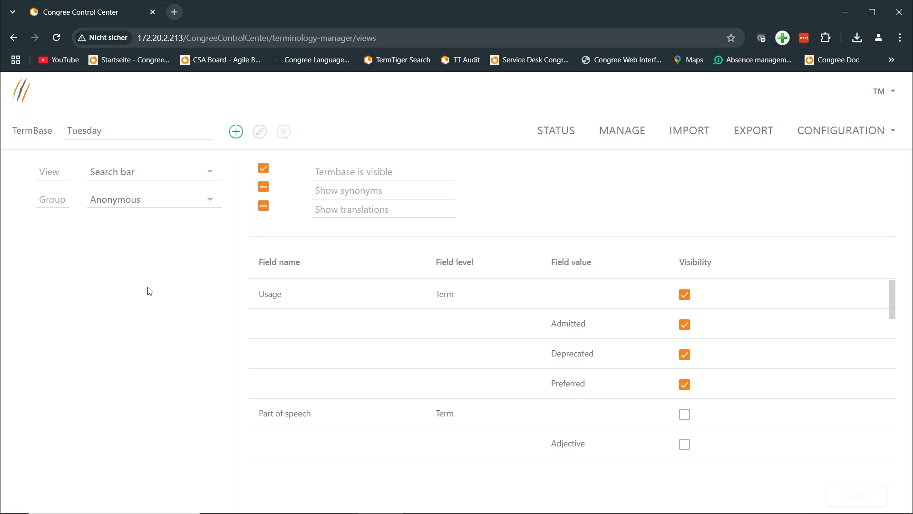
# Open TermTiger Search in a new browser tab and choose Tuesday as the TermBase to search.
pyautogui.click(174, 12)
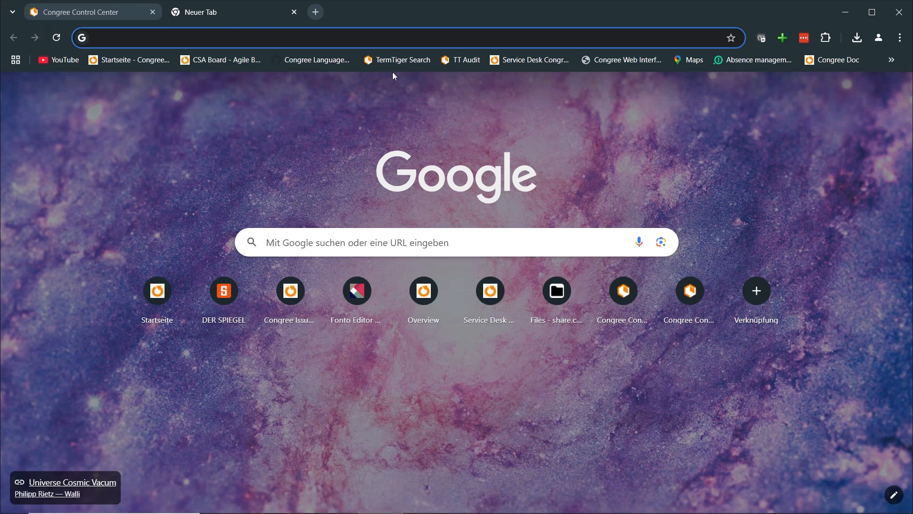
pyautogui.click(398, 61)
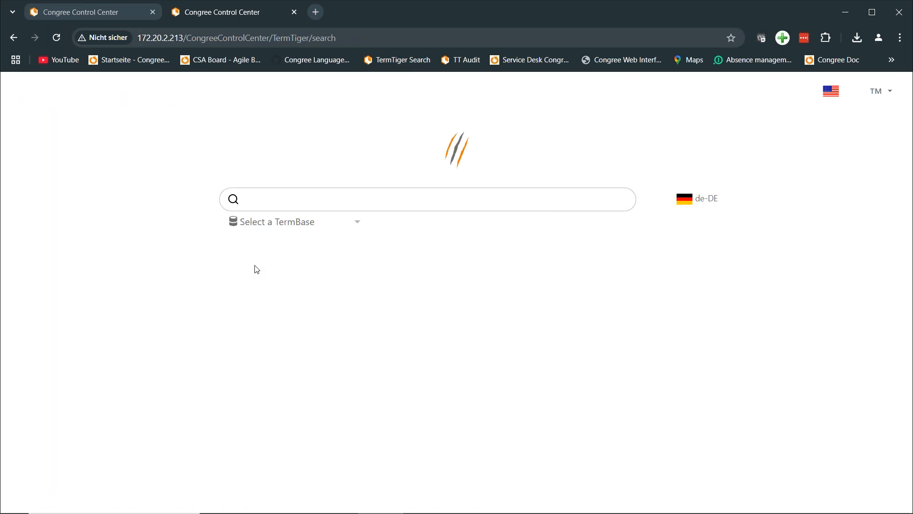
pyautogui.click(291, 230)
pyautogui.scroll(-1, 305, 327)
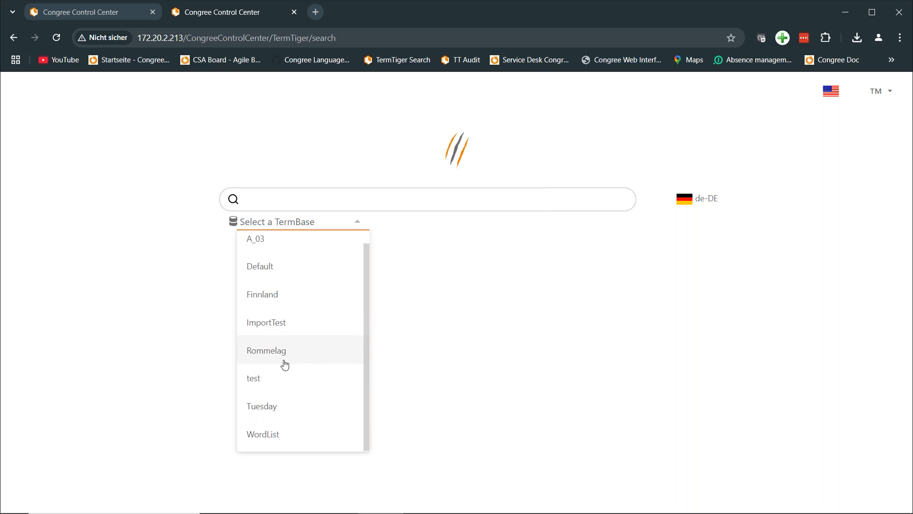
pyautogui.click(272, 406)
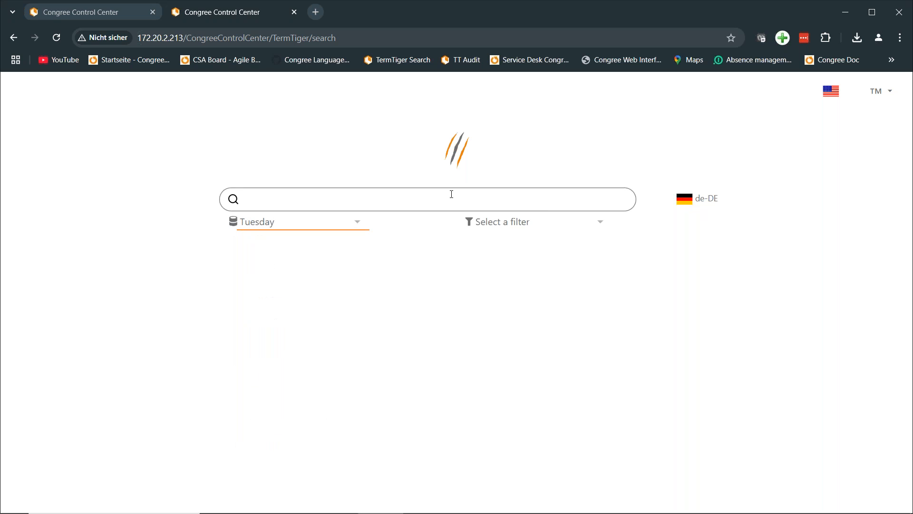
# Search the Tuesday TermBase for "h" with the search language set to de.
pyautogui.click(388, 203)
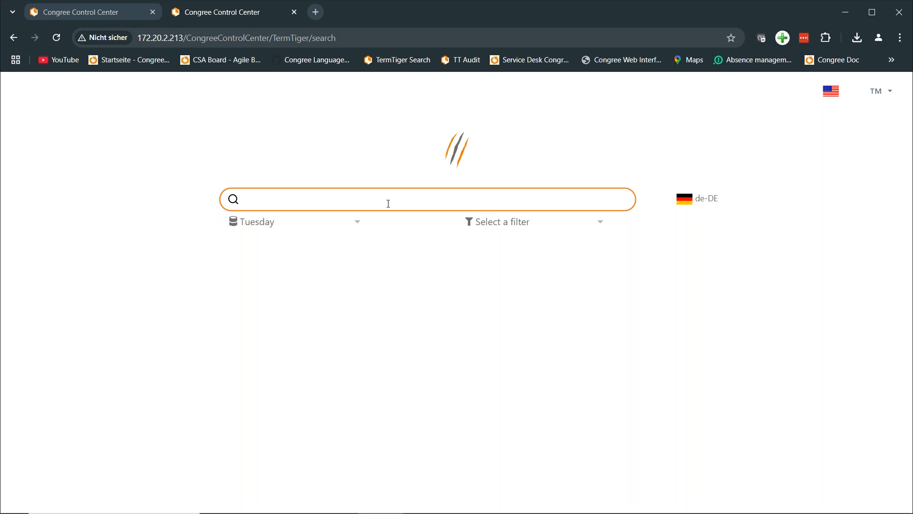
pyautogui.write('h')
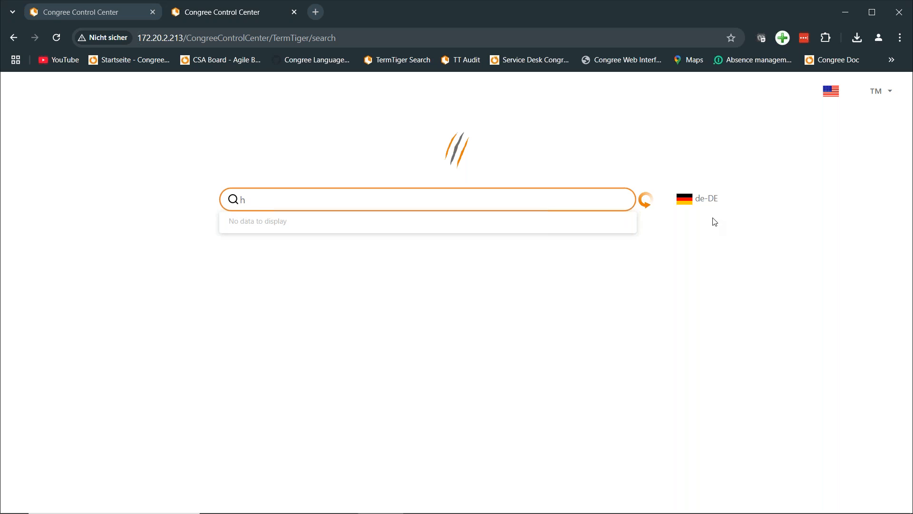
pyautogui.click(701, 203)
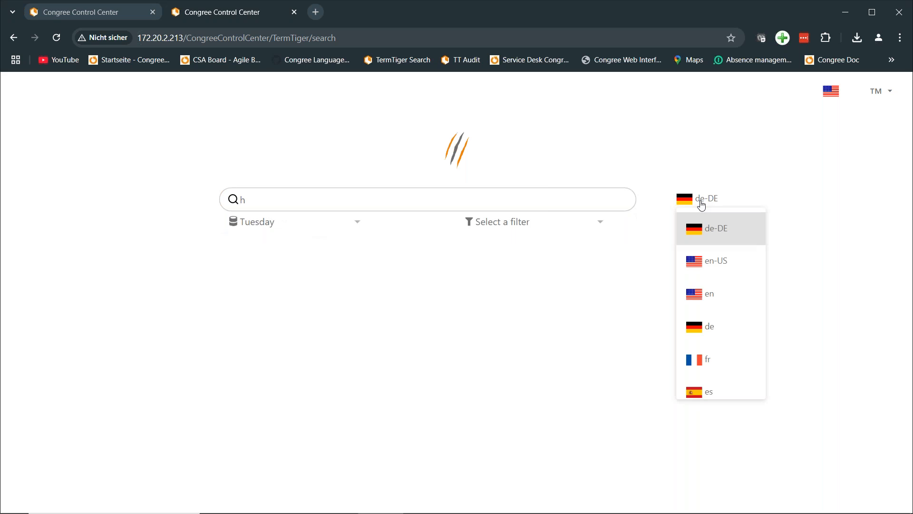
pyautogui.click(703, 326)
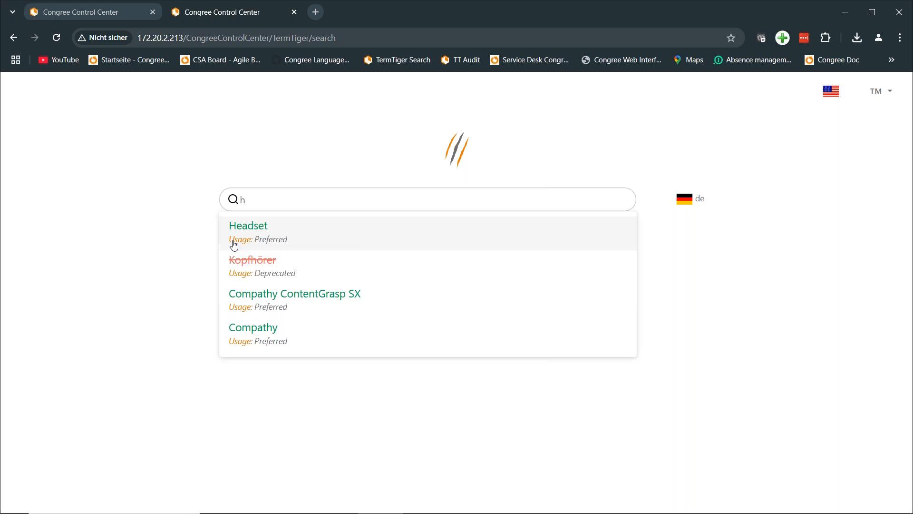
pyautogui.click(185, 260)
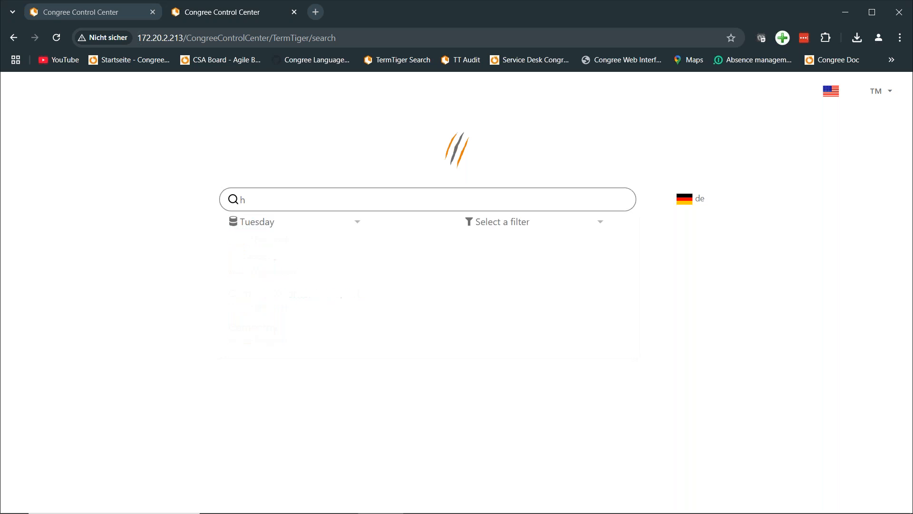
# Make the concept-level Definition field visible in en and de in the Anonymous group's Search bar view and save the view.
pyautogui.hotkey('ctrl', 'Tab')
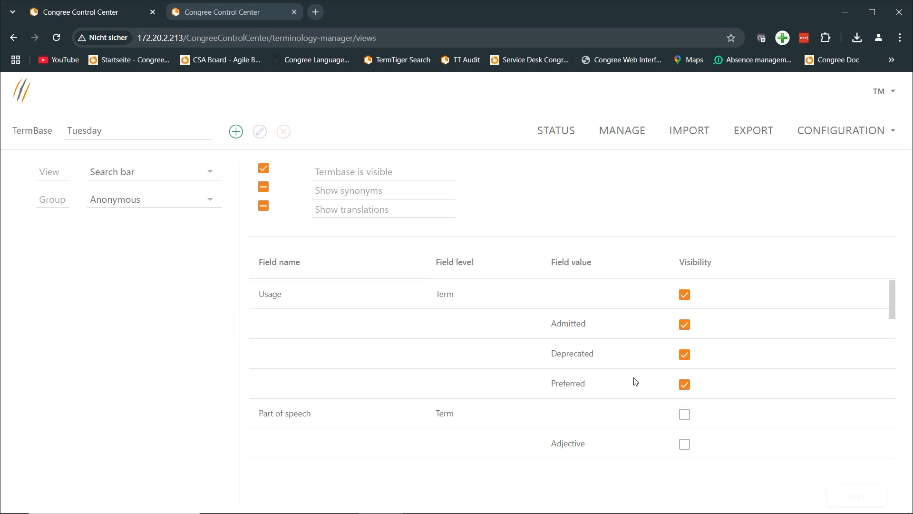
pyautogui.scroll(-1, 840, 381)
pyautogui.scroll(-6, 841, 381)
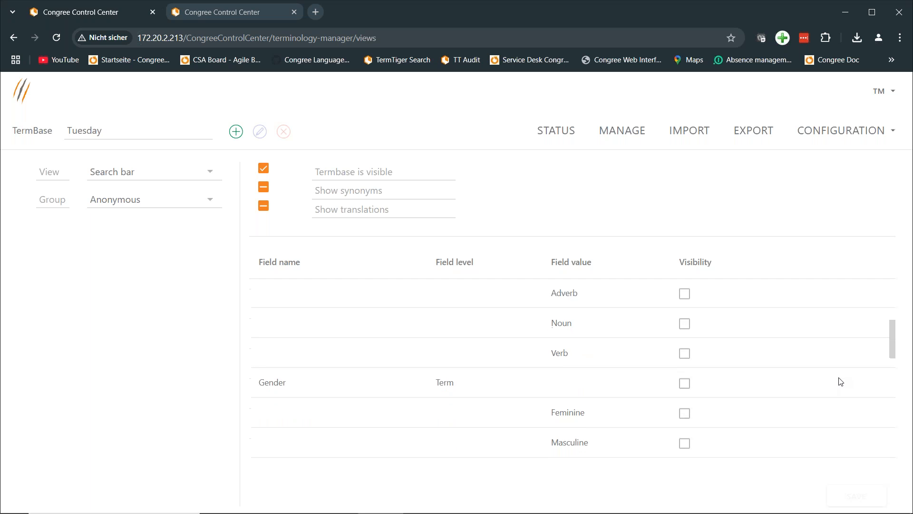
pyautogui.scroll(-3, 840, 381)
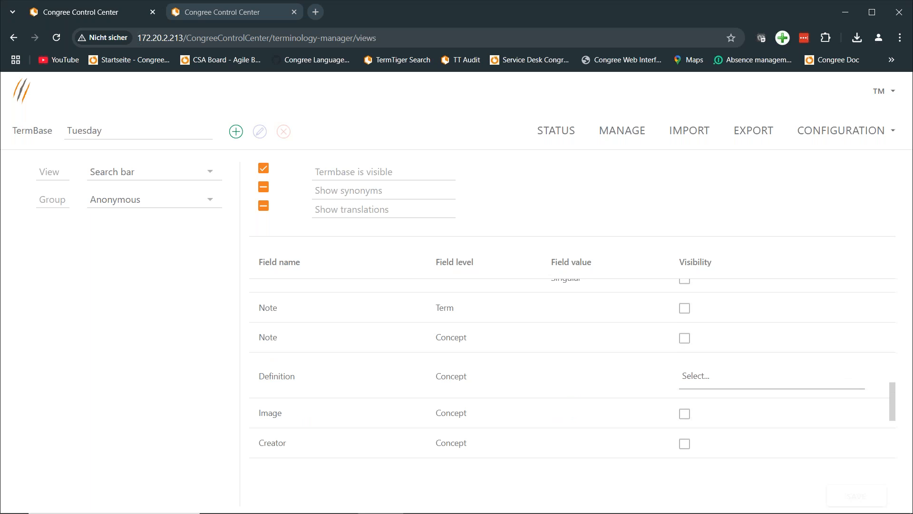
pyautogui.click(689, 380)
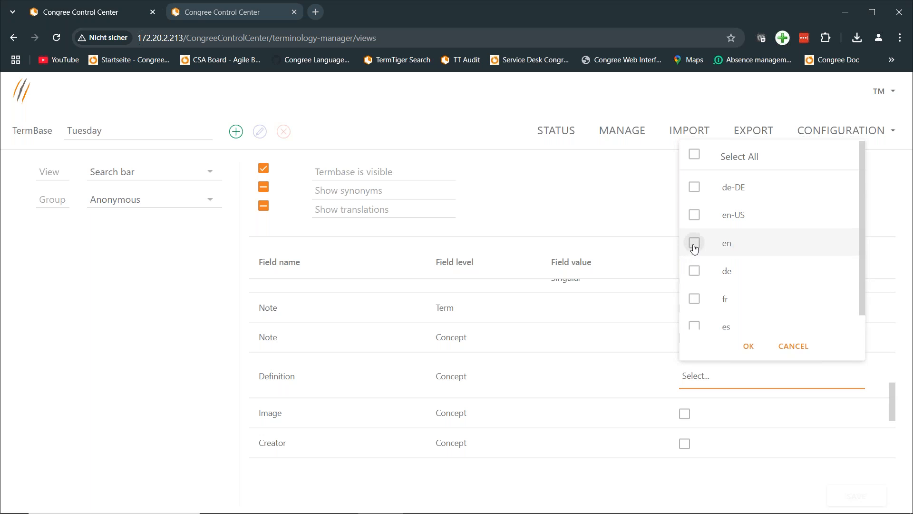
pyautogui.click(695, 271)
pyautogui.click(694, 242)
pyautogui.click(749, 349)
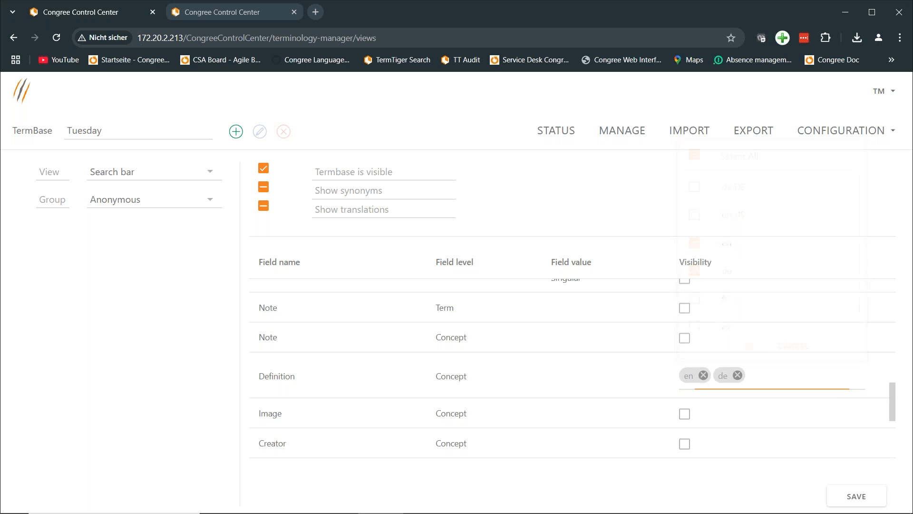
pyautogui.click(851, 498)
# Reload TermTiger Search, search for "h" again and open the entry Headset.
pyautogui.click(95, 12)
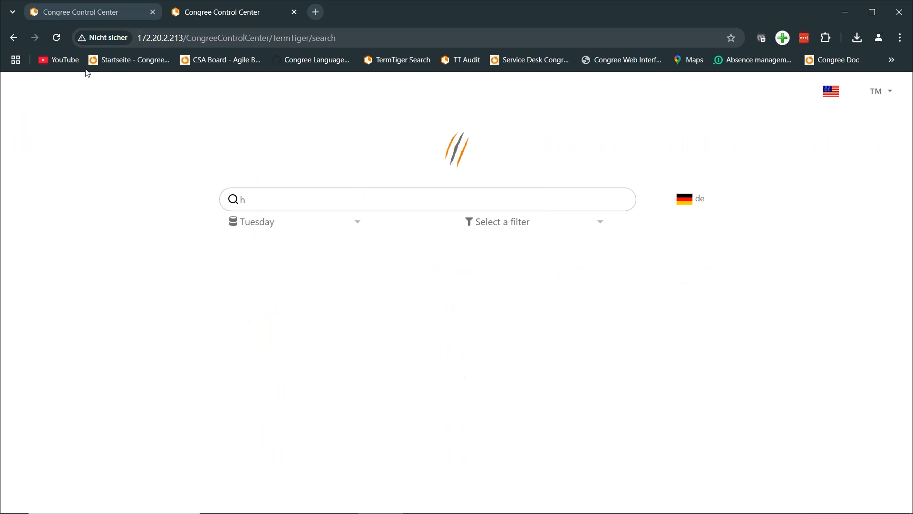
pyautogui.click(56, 38)
pyautogui.click(355, 200)
pyautogui.write('h')
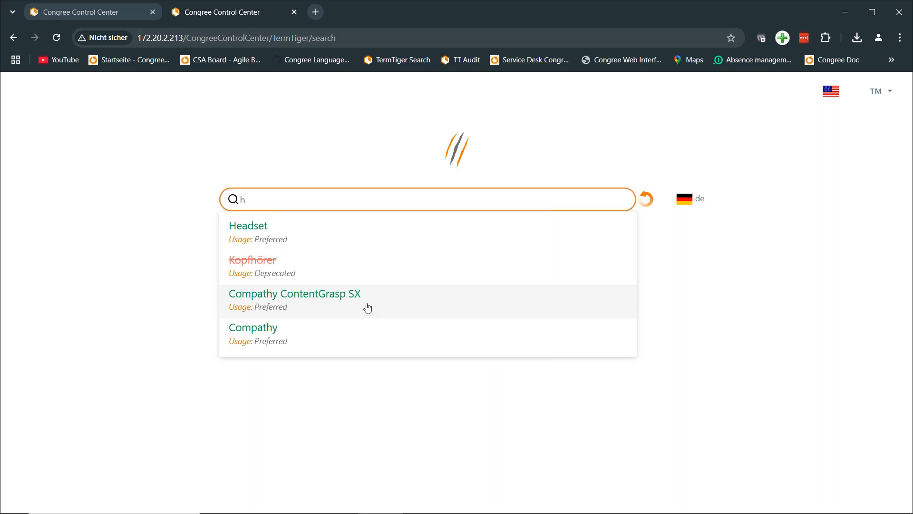
pyautogui.click(276, 235)
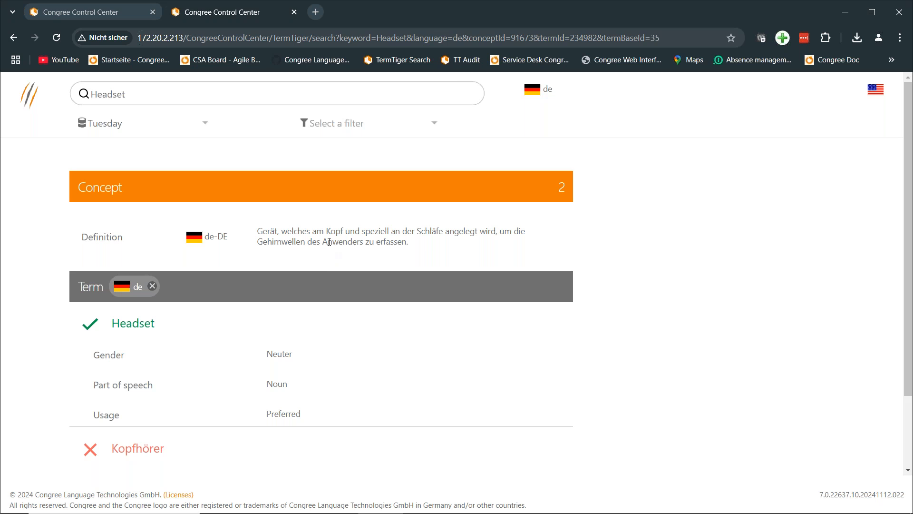
# Review the Headset concept's terms and check which languages are available for display.
pyautogui.scroll(-3, 343, 343)
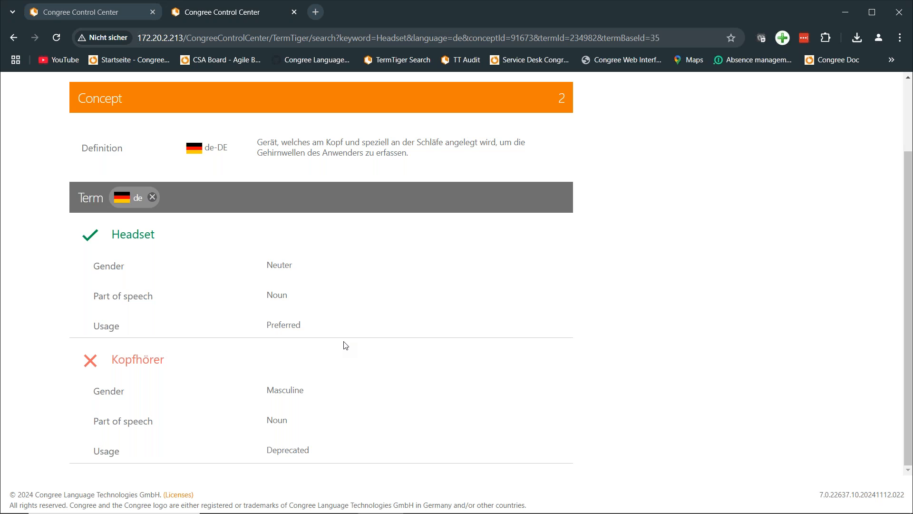
pyautogui.click(202, 200)
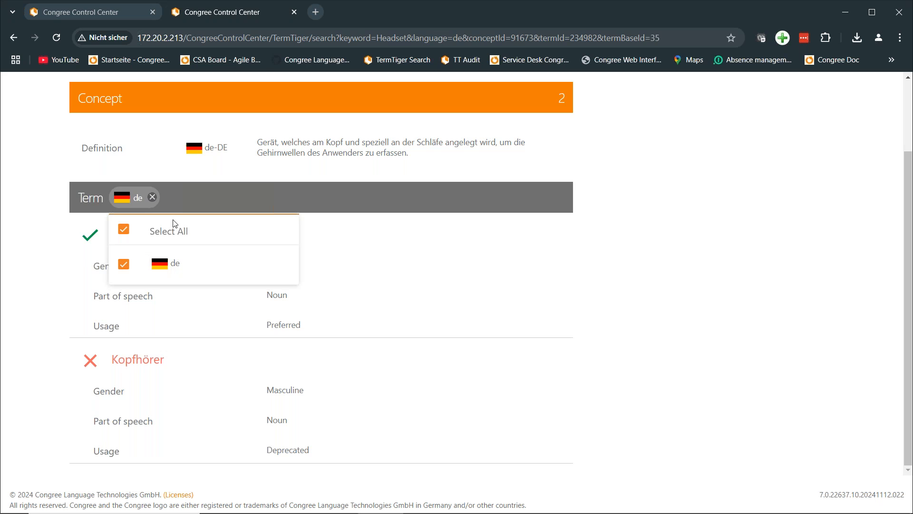
pyautogui.click(465, 286)
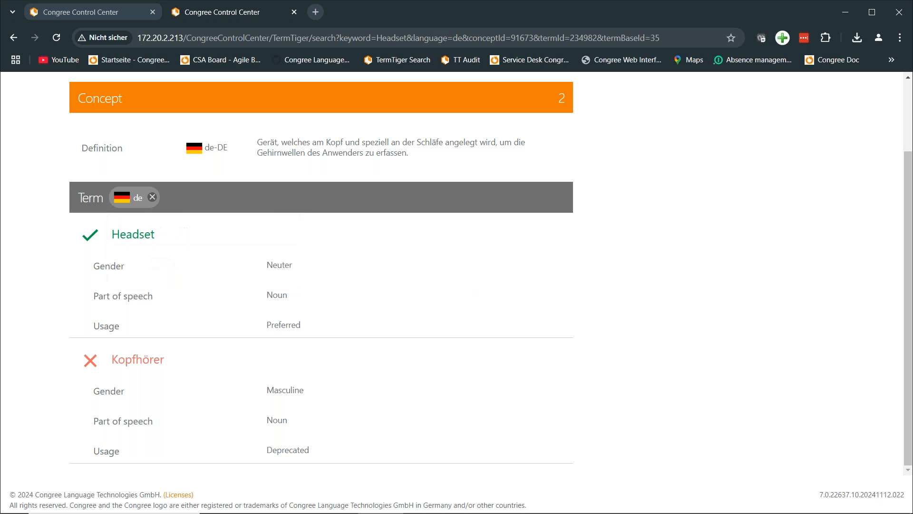
pyautogui.scroll(2, 261, 194)
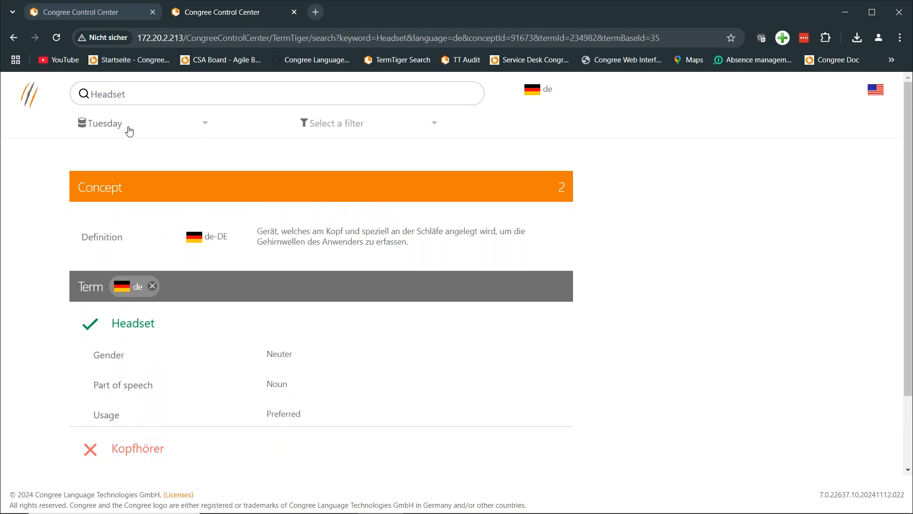
# Search the TermBase for "c" and open the entry Compathy ContentGrasp SX.
pyautogui.click(157, 95)
pyautogui.write('d')
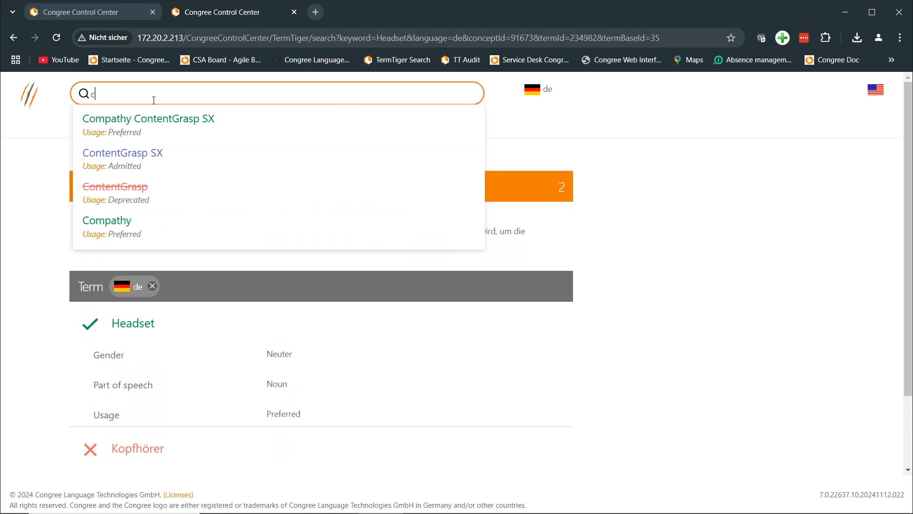
pyautogui.click(147, 119)
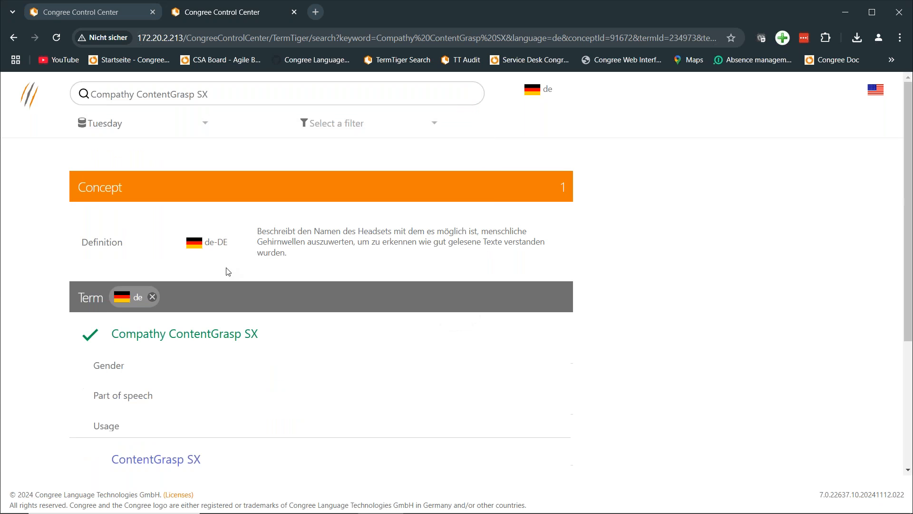
# Add en and fr to the displayed term languages of Compathy ContentGrasp SX and look through its terms.
pyautogui.click(206, 303)
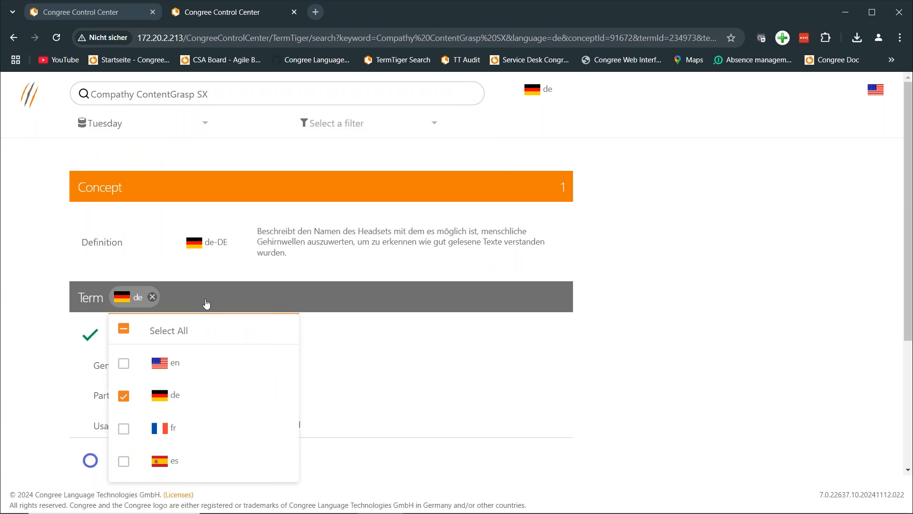
pyautogui.click(125, 364)
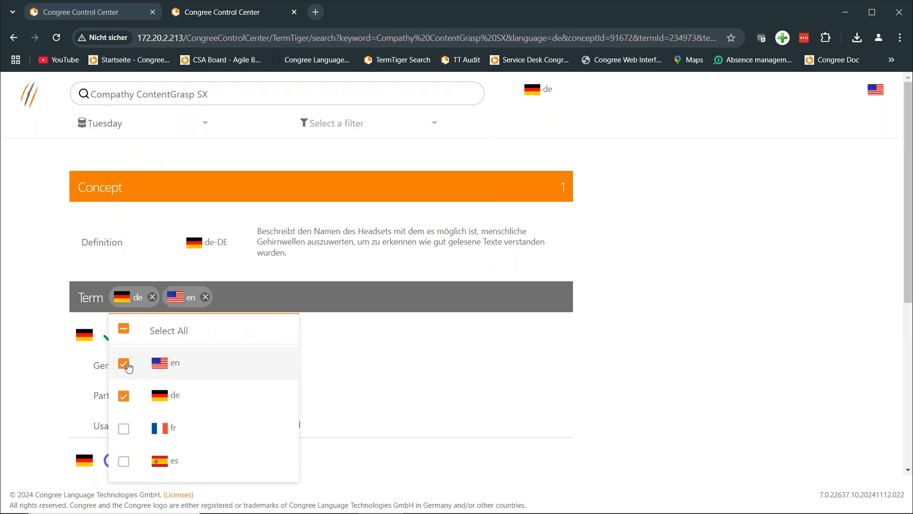
pyautogui.click(121, 428)
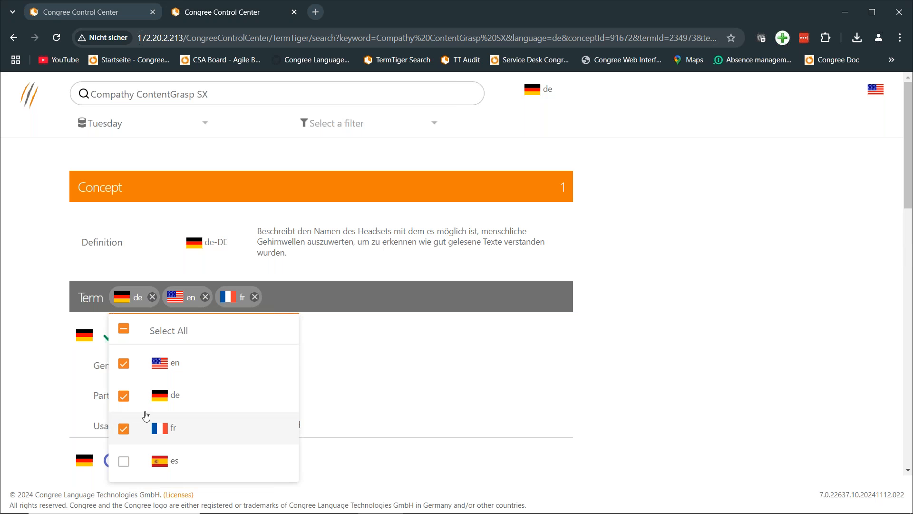
pyautogui.click(356, 293)
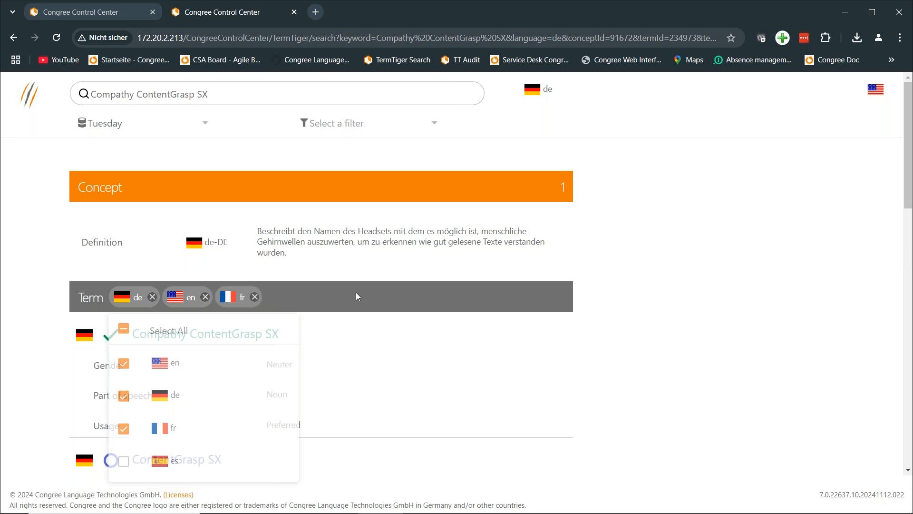
pyautogui.scroll(-18, 483, 354)
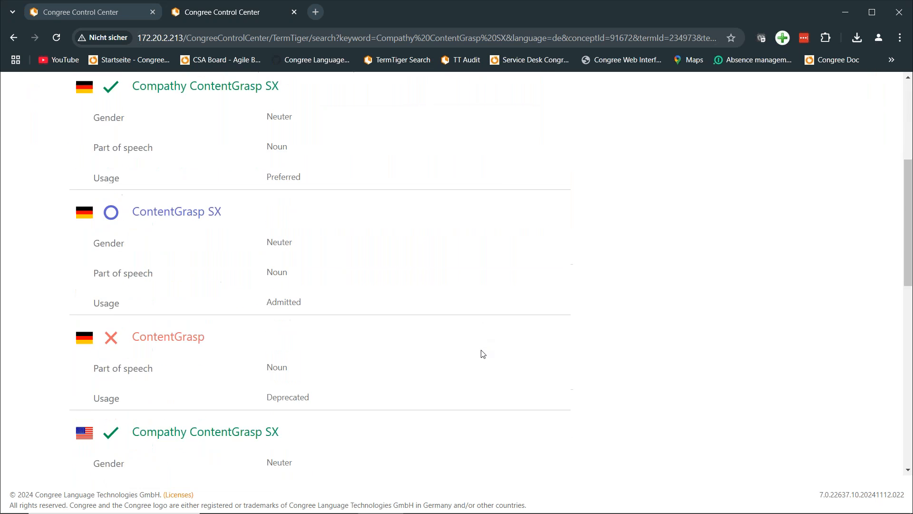
pyautogui.scroll(15, 482, 354)
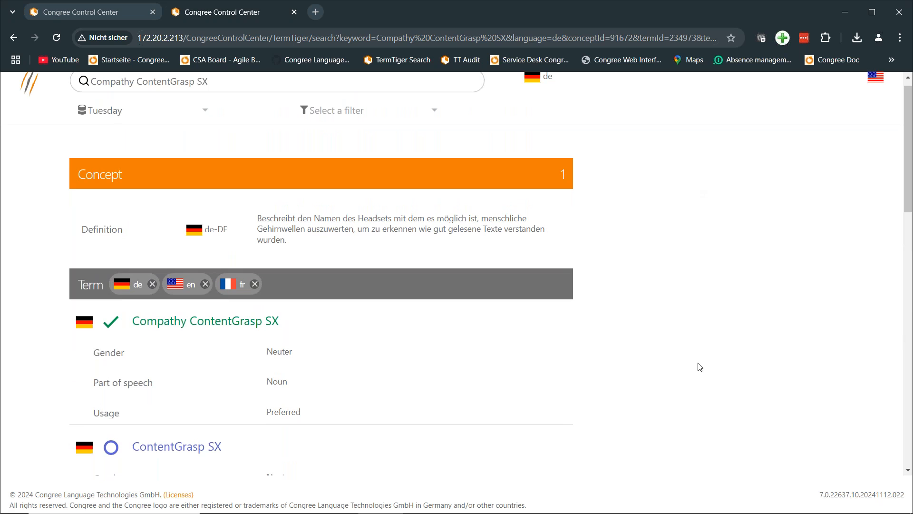
pyautogui.scroll(1, 700, 367)
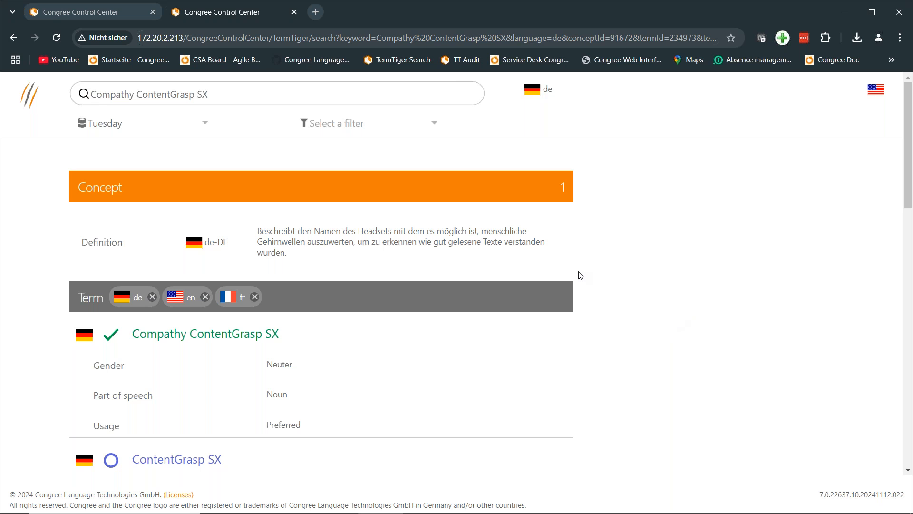
# In Tuesday's Candidates configuration, set the rule set to Compathy_Office_EN and allow anonymous users to add candidates.
pyautogui.click(119, 14)
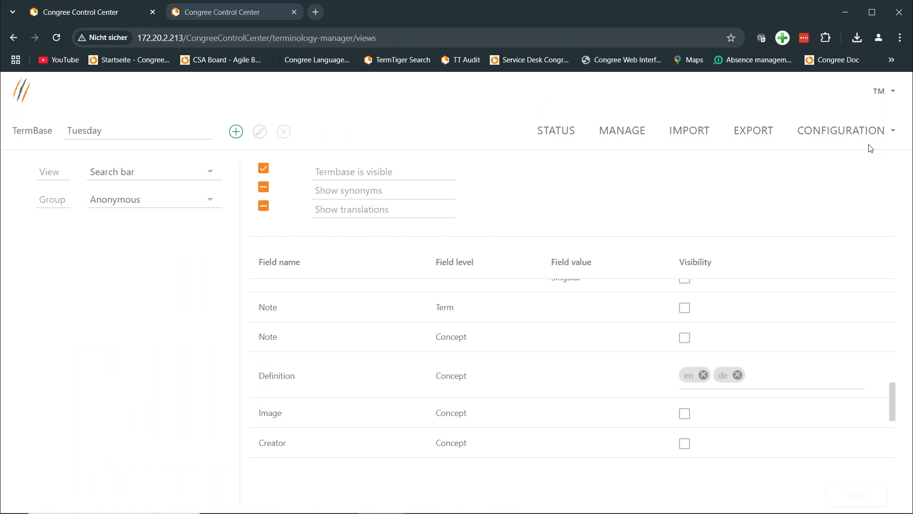
pyautogui.click(842, 130)
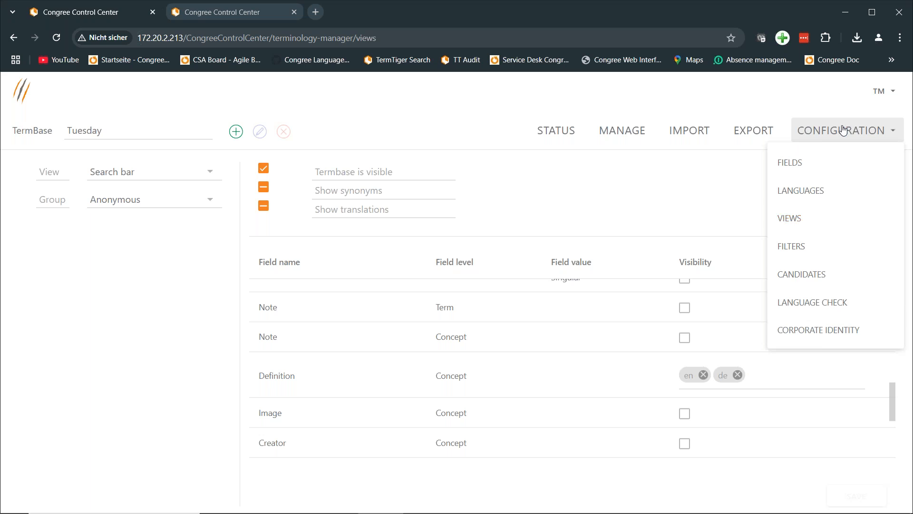
pyautogui.click(812, 276)
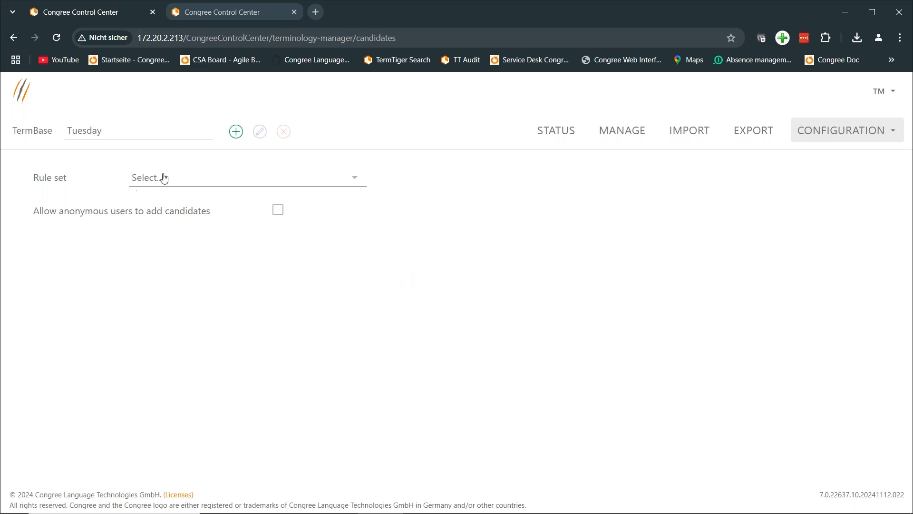
pyautogui.click(172, 178)
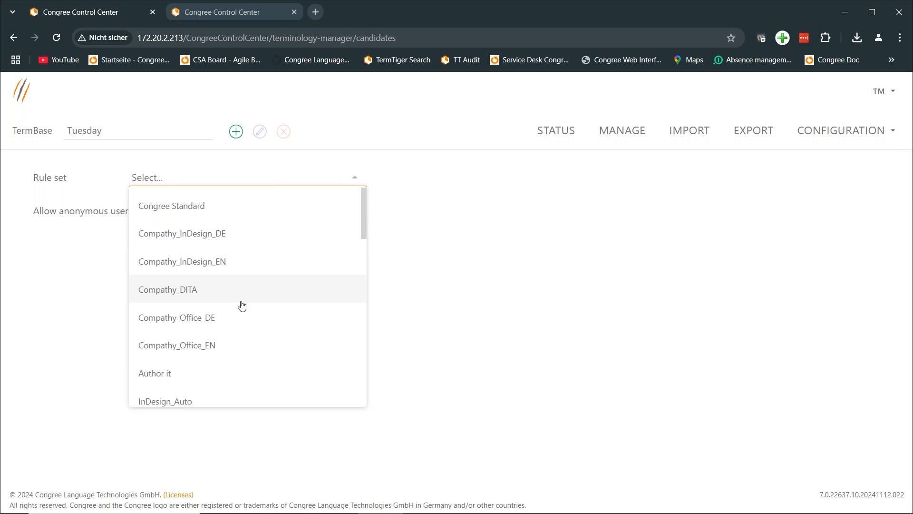
pyautogui.scroll(-1, 242, 305)
pyautogui.click(190, 323)
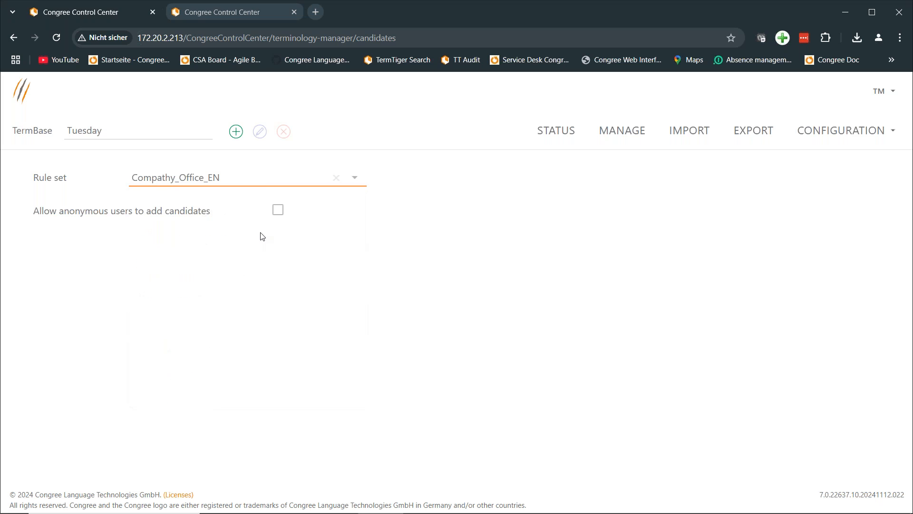
pyautogui.click(278, 212)
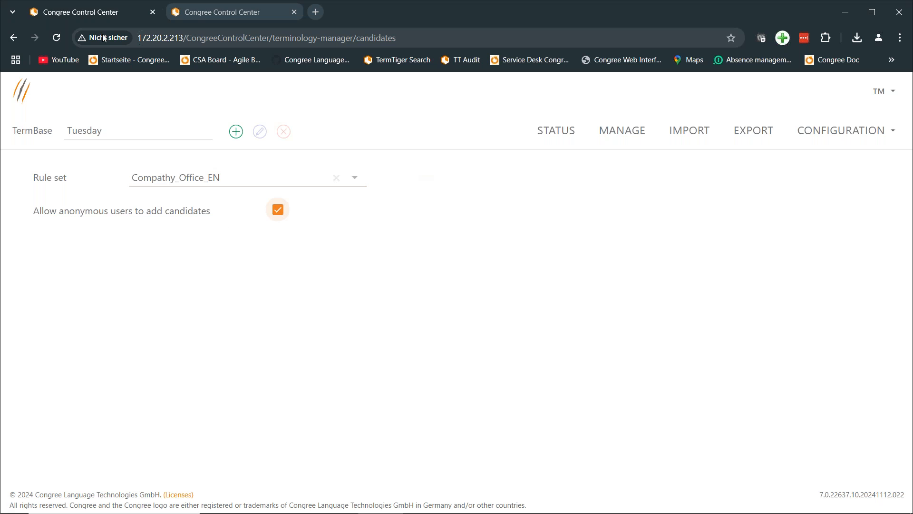
# Return to the TermTiger search page and reload it to apply the changed candidate settings.
pyautogui.click(220, 13)
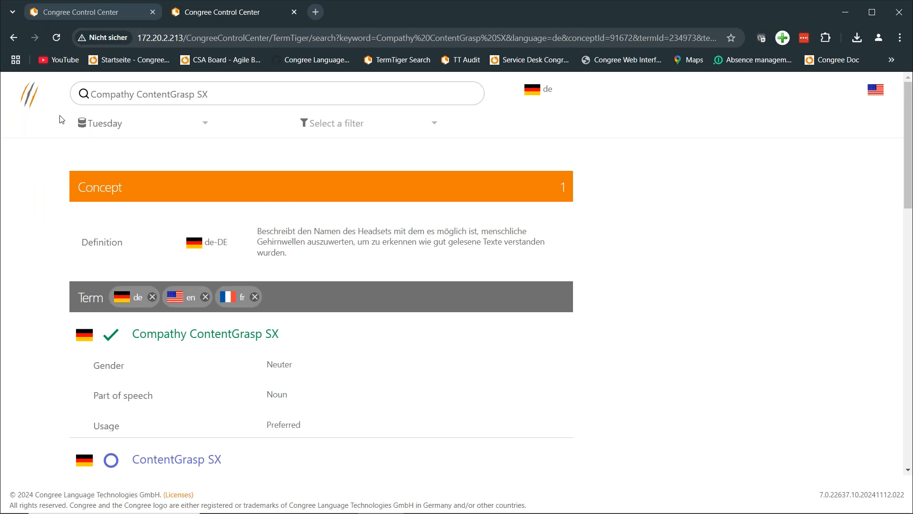
pyautogui.click(55, 41)
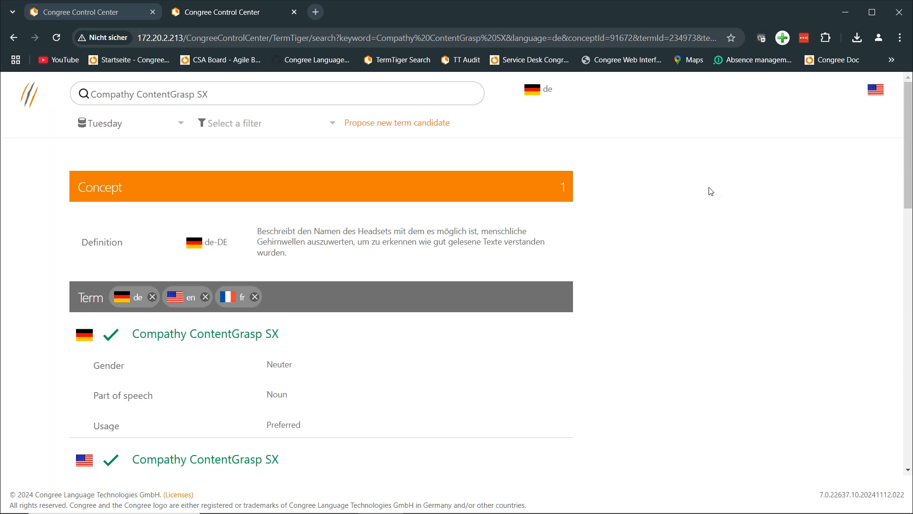
# Draft a term candidate named "new term" with usage Preferred, then discard it without proposing it.
pyautogui.click(420, 124)
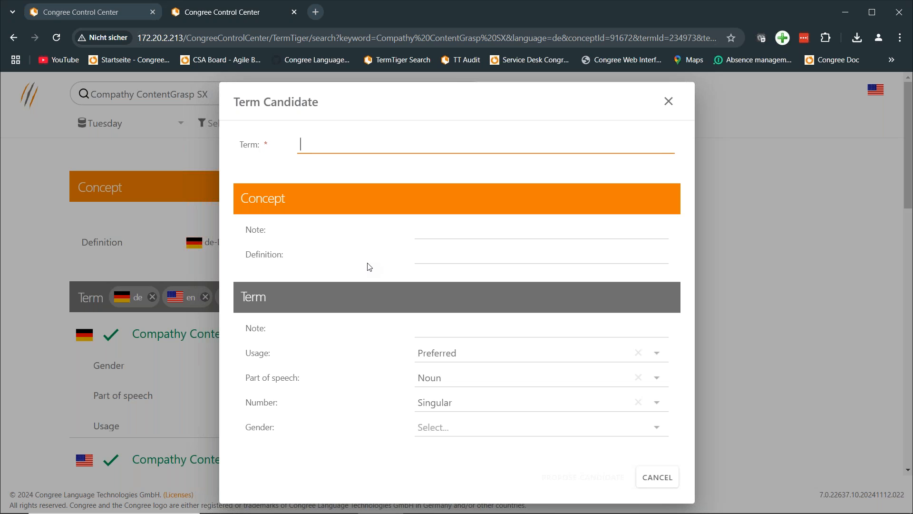
pyautogui.write('new term')
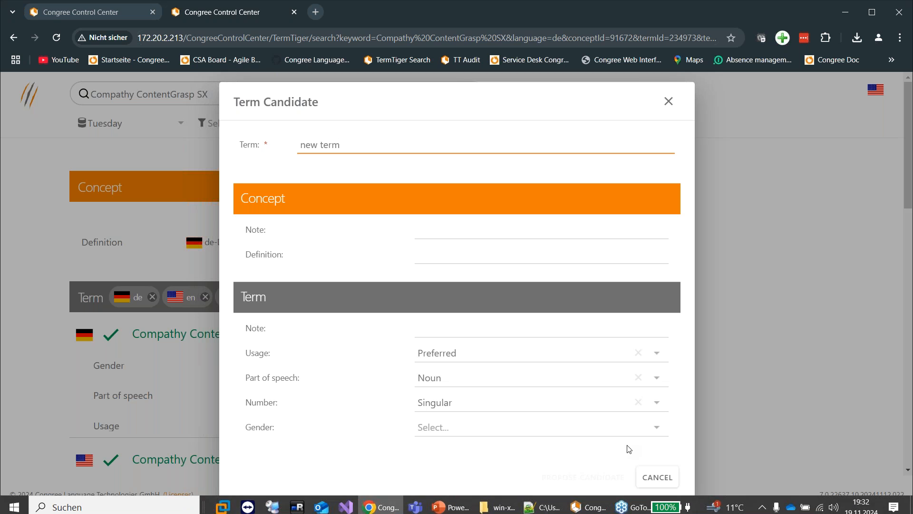
pyautogui.click(674, 485)
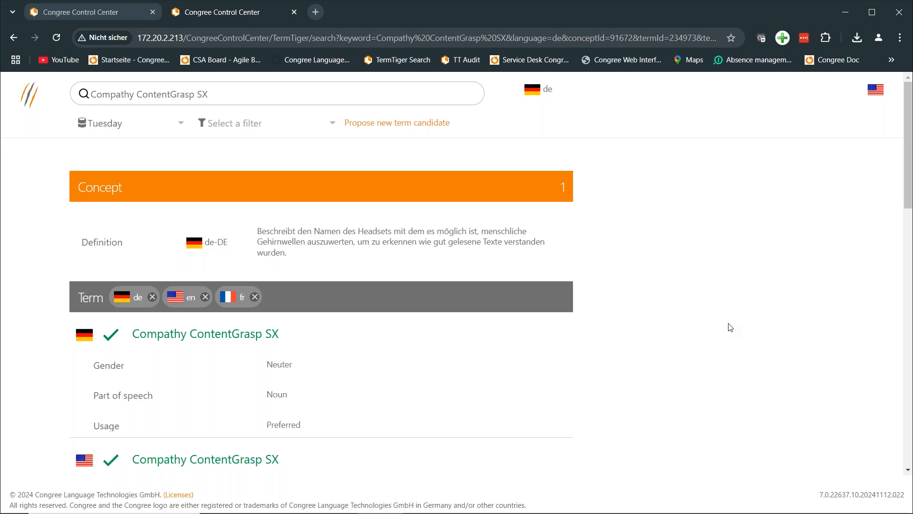
pyautogui.click(412, 125)
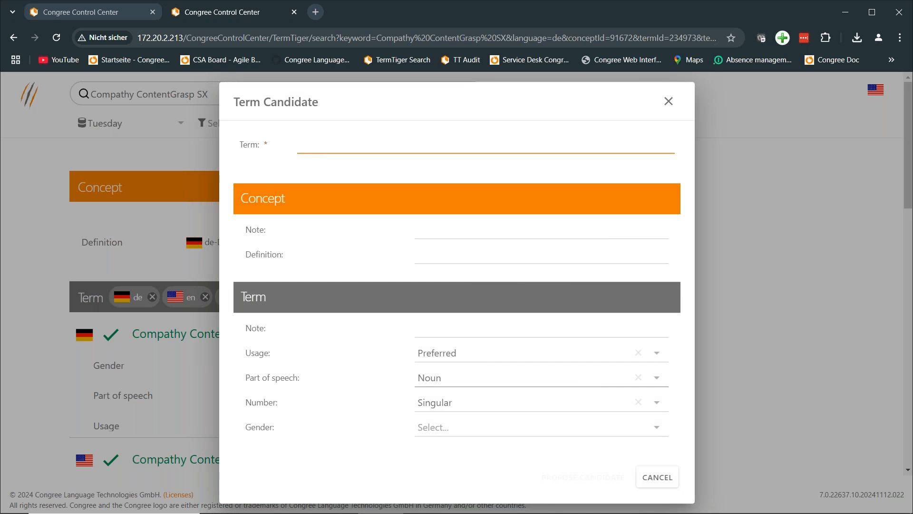
pyautogui.write('new term')
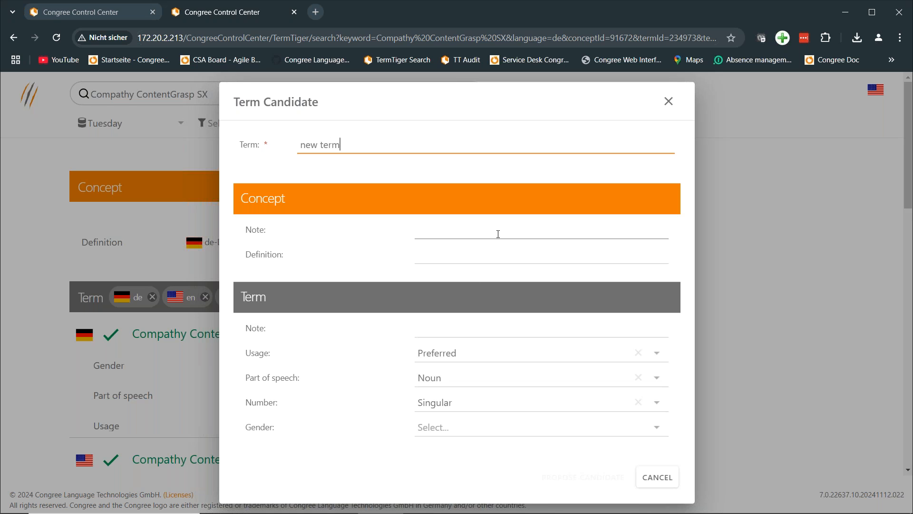
pyautogui.click(493, 359)
pyautogui.click(439, 437)
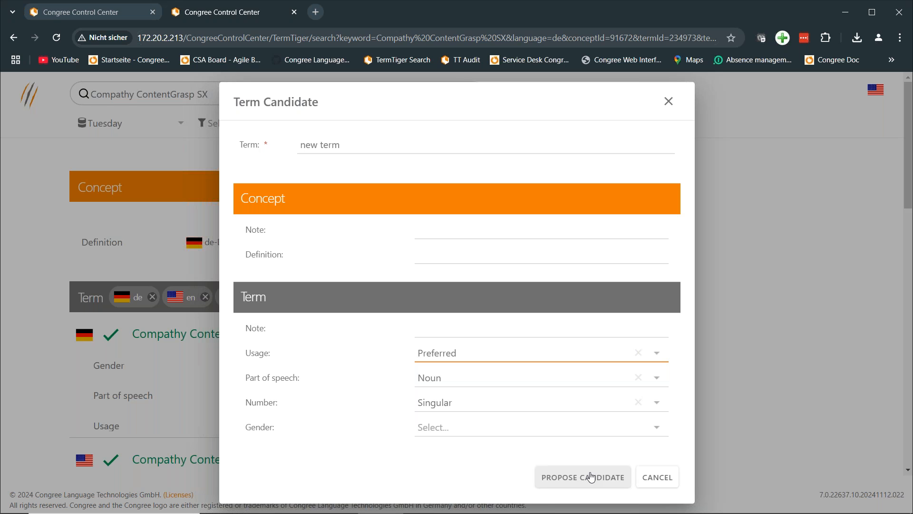
pyautogui.click(660, 484)
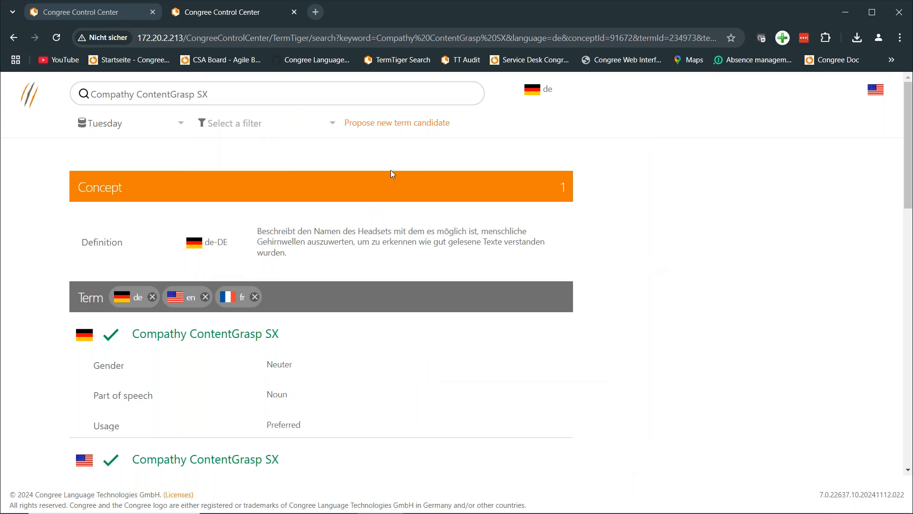
# In the Control Center, go to the export page of TermBase Tuesday and choose TBX as the format.
pyautogui.click(119, 14)
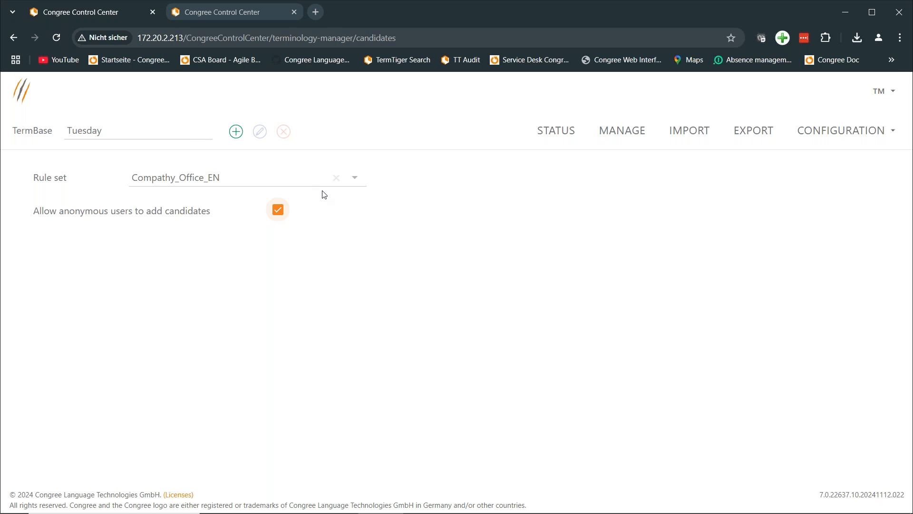
pyautogui.click(630, 126)
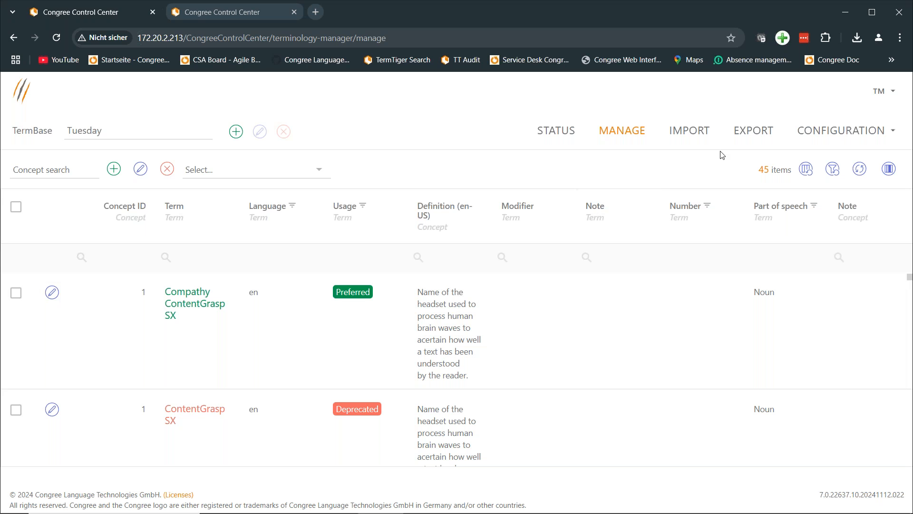
pyautogui.click(758, 132)
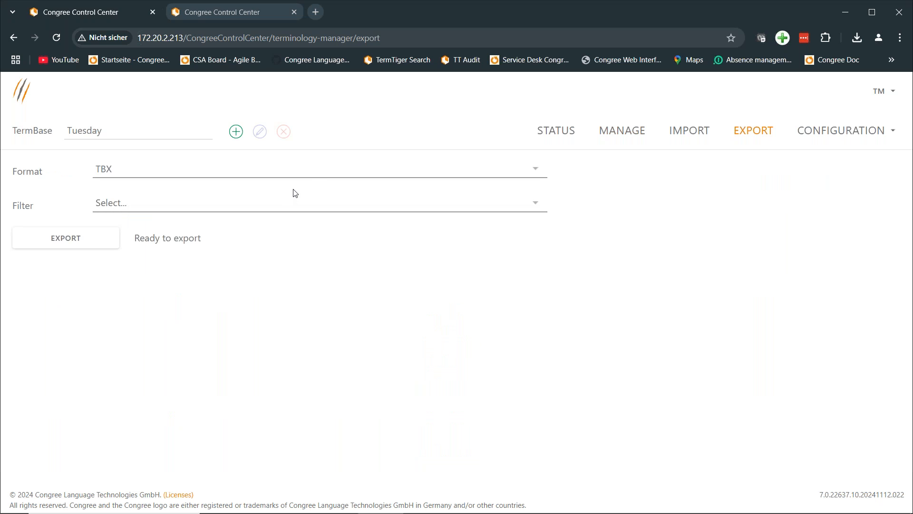
pyautogui.click(322, 176)
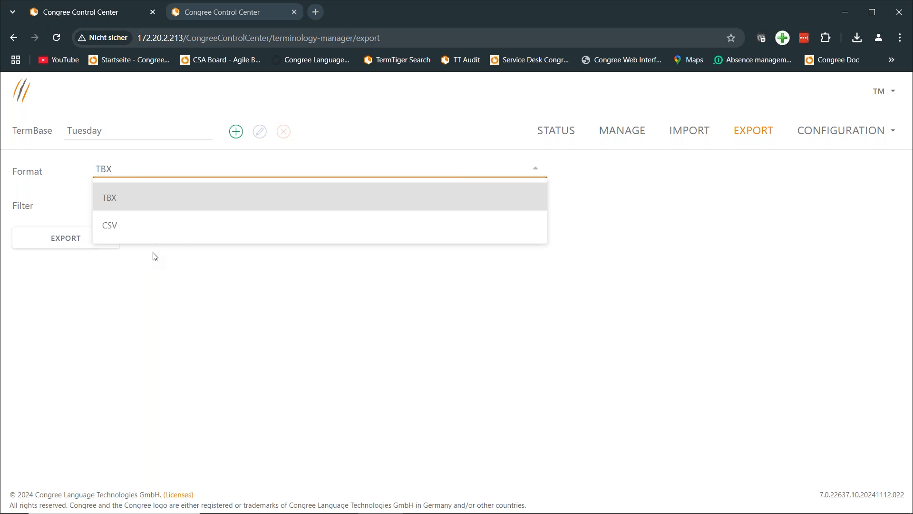
pyautogui.click(197, 196)
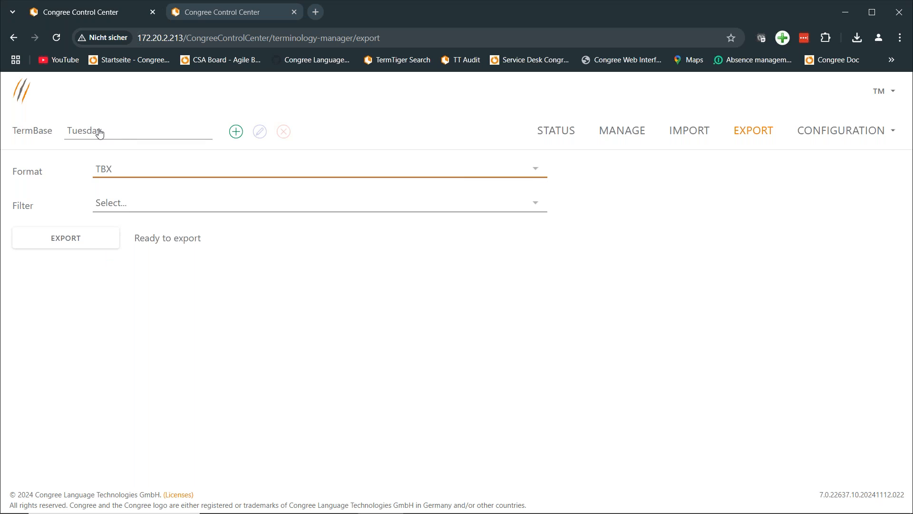
# Apply a Quick filter to the export with the condition Term.Languages Equals de-DE.
pyautogui.click(166, 203)
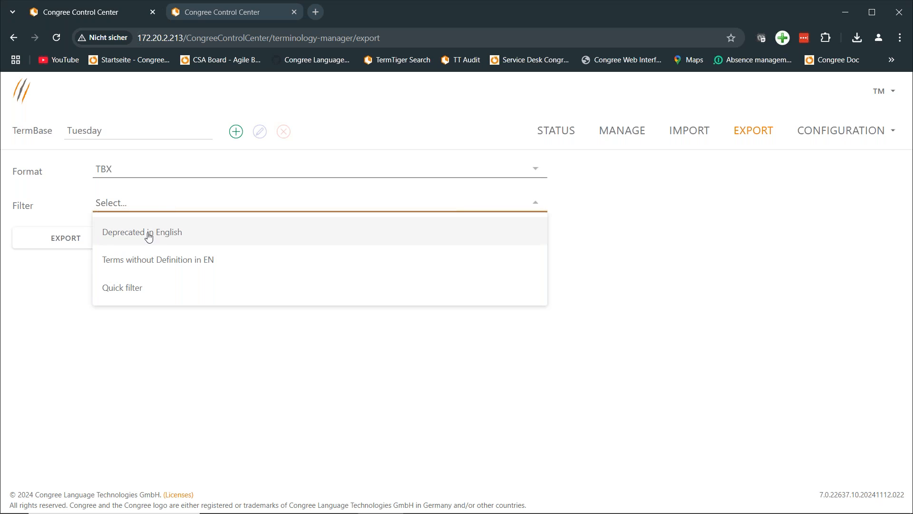
pyautogui.click(129, 291)
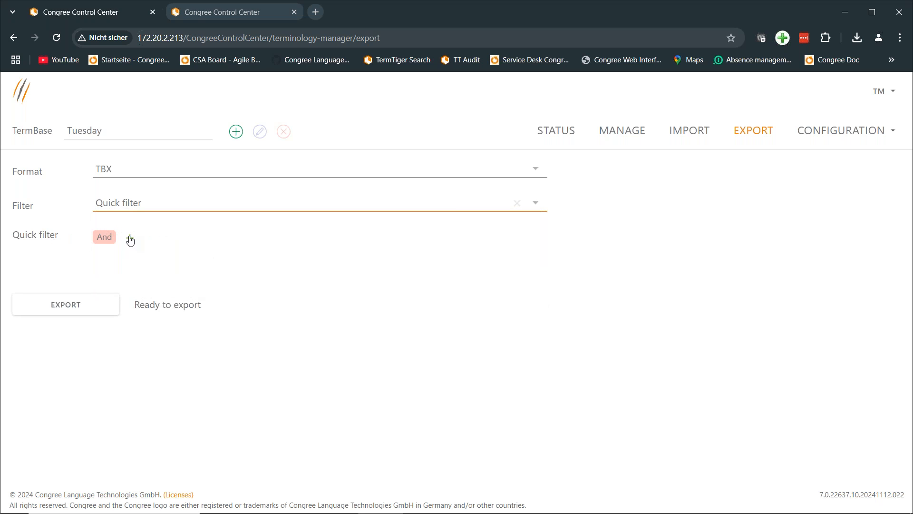
pyautogui.click(128, 237)
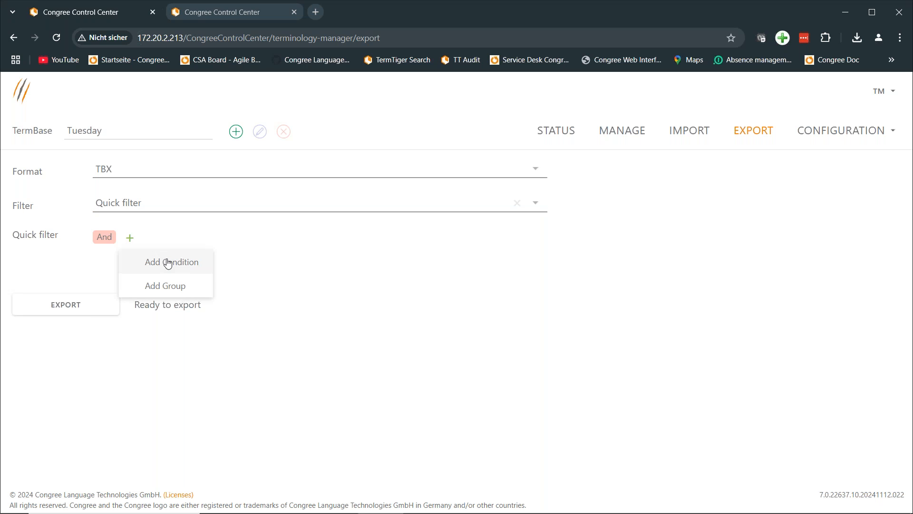
pyautogui.click(165, 261)
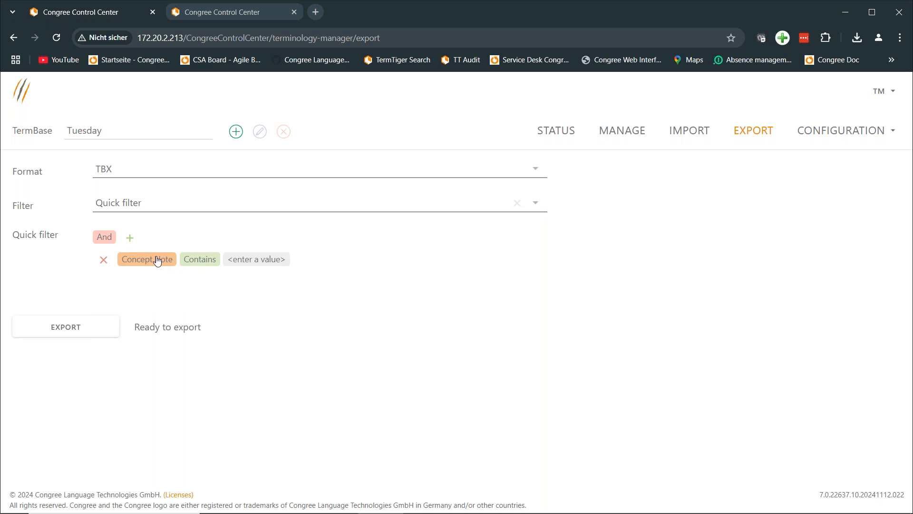
pyautogui.click(158, 261)
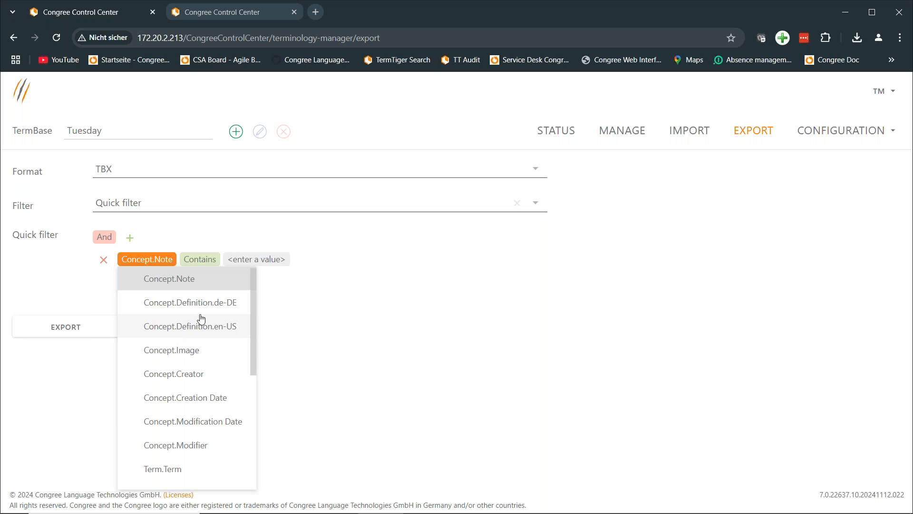
pyautogui.scroll(-3, 164, 387)
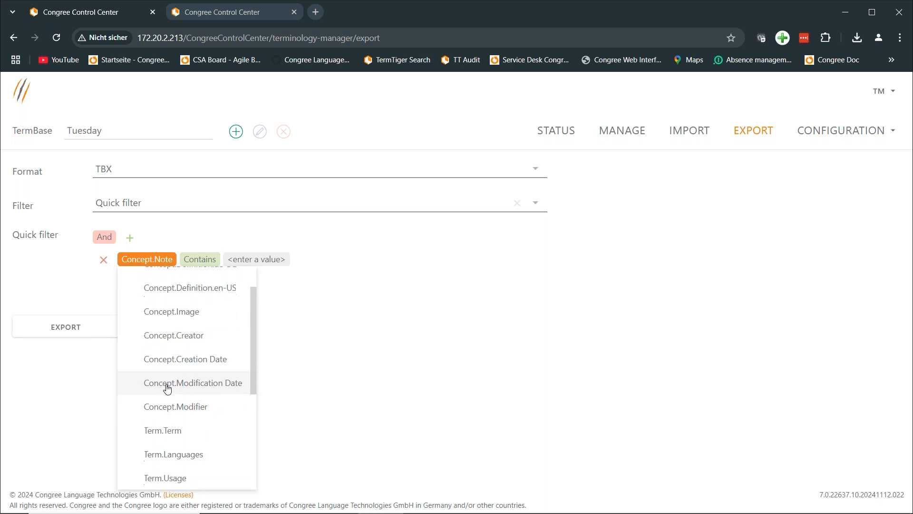
pyautogui.click(175, 415)
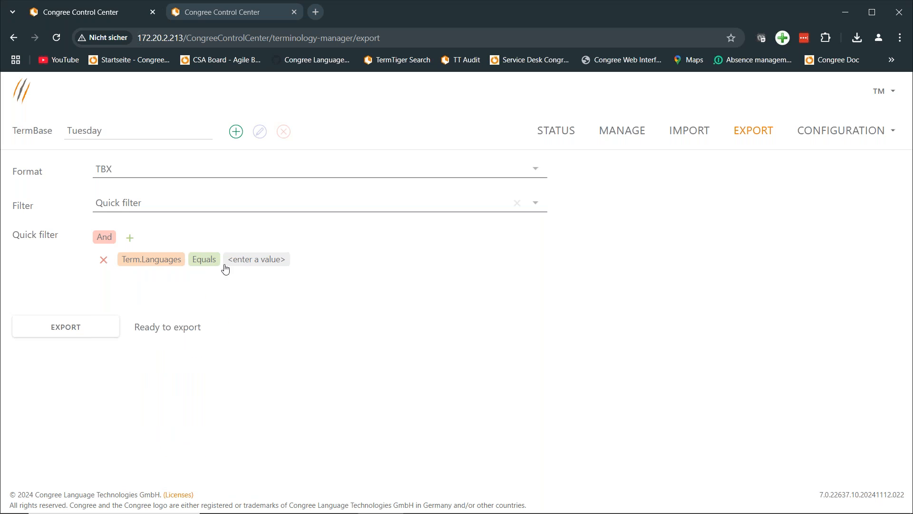
pyautogui.click(245, 265)
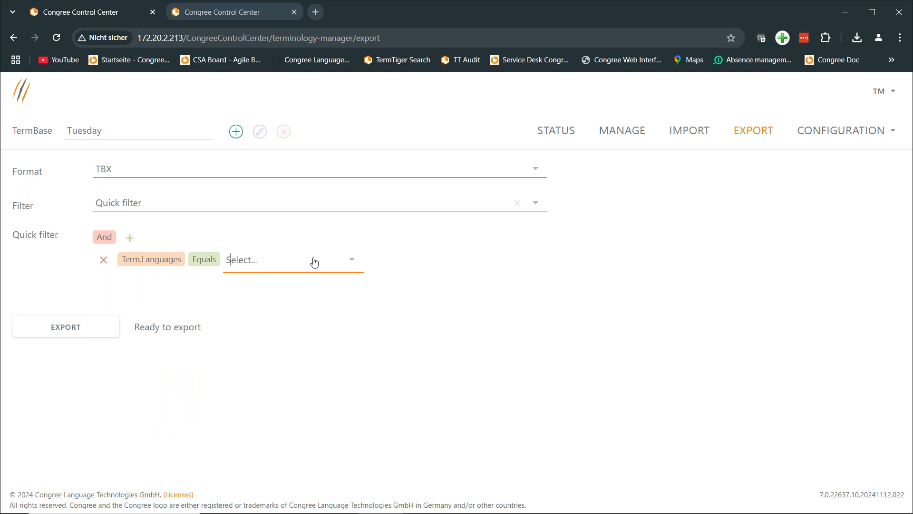
pyautogui.click(243, 293)
# Switch the export filter to Deprecated in English and look over the other available filters.
pyautogui.click(147, 204)
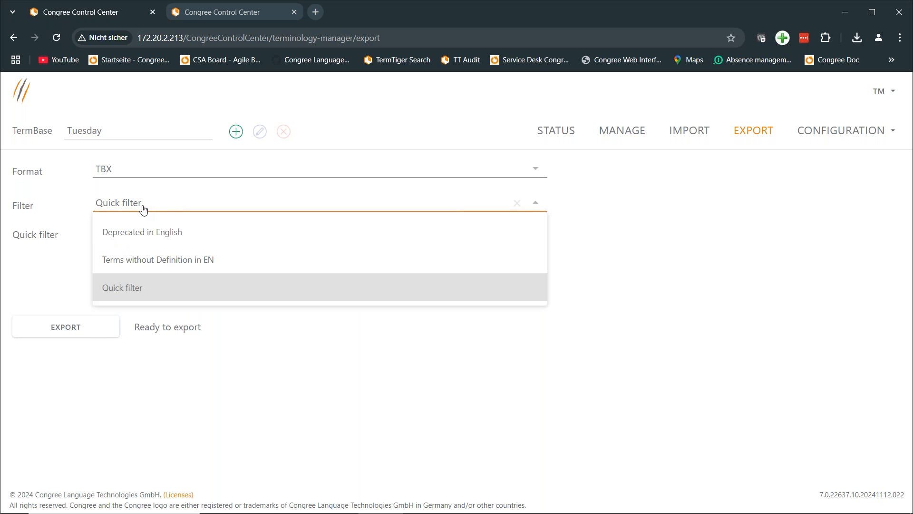
pyautogui.click(133, 232)
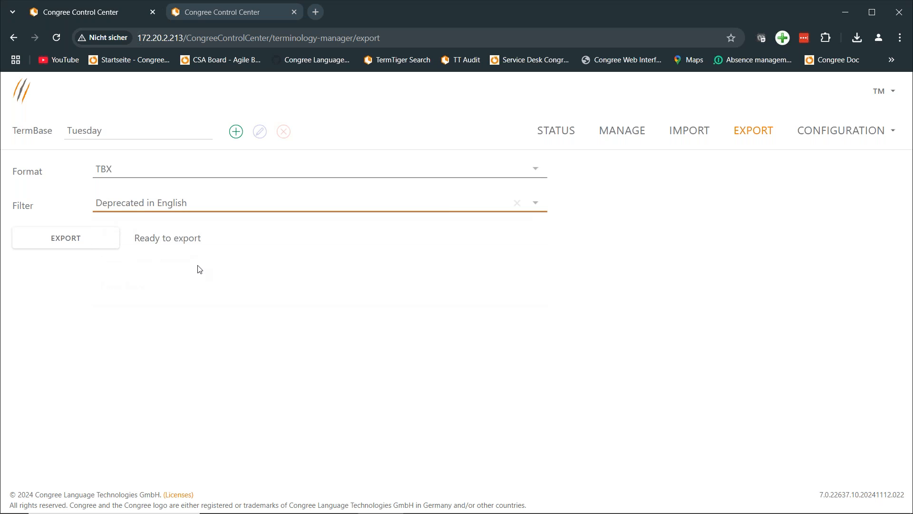
pyautogui.click(164, 209)
pyautogui.click(67, 309)
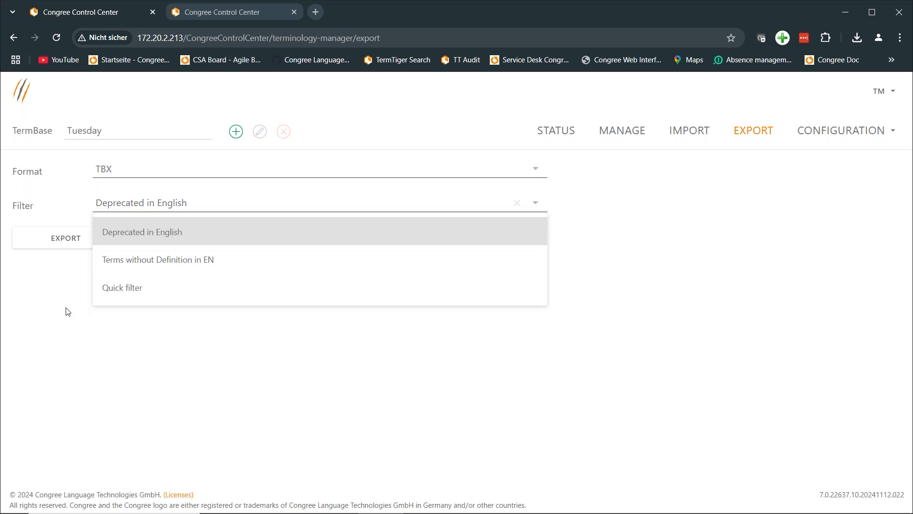
# Clear the export filter and export the whole TermBase Tuesday in TBX format.
pyautogui.click(517, 202)
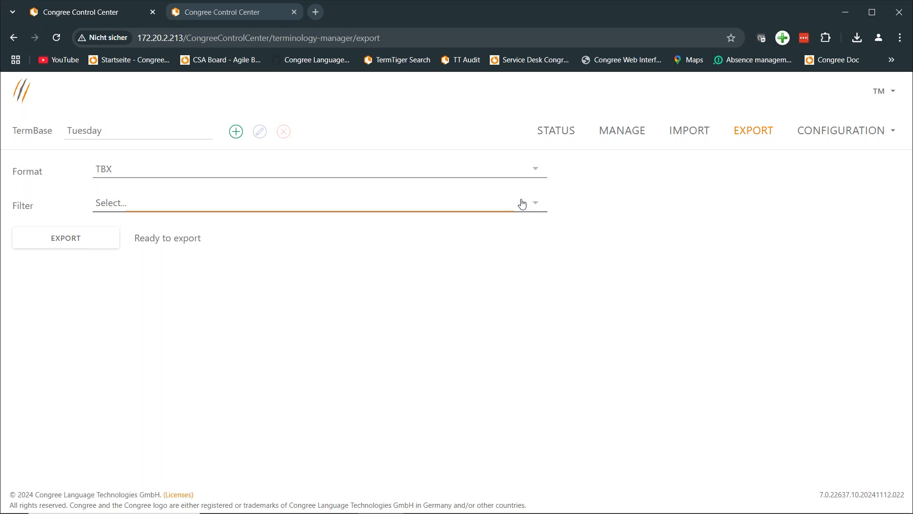
pyautogui.click(89, 246)
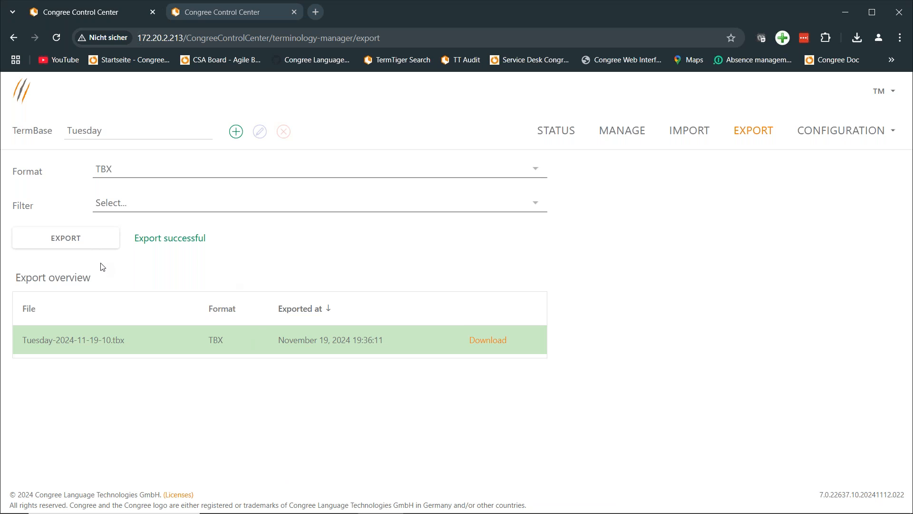
# Export Tuesday as TBX using the Quick filter for de-DE terms, then download the newest export and keep the blocked file.
pyautogui.click(160, 212)
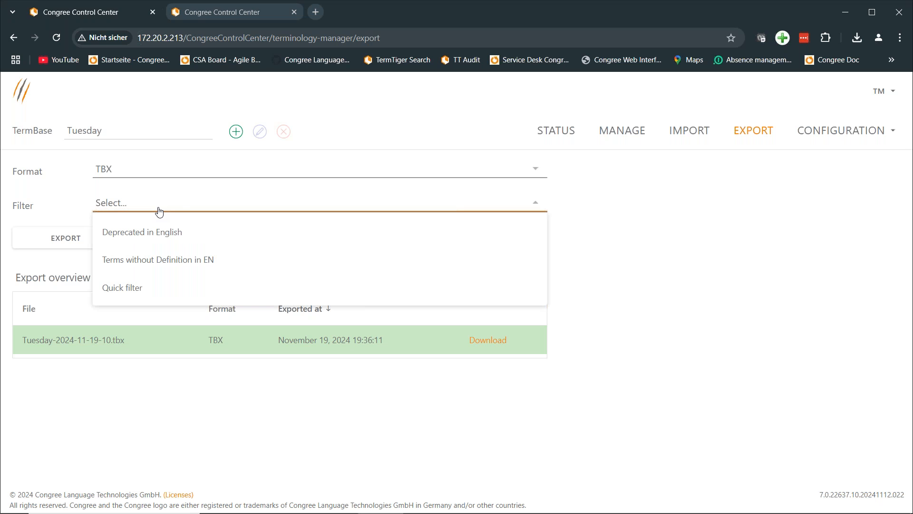
pyautogui.click(113, 287)
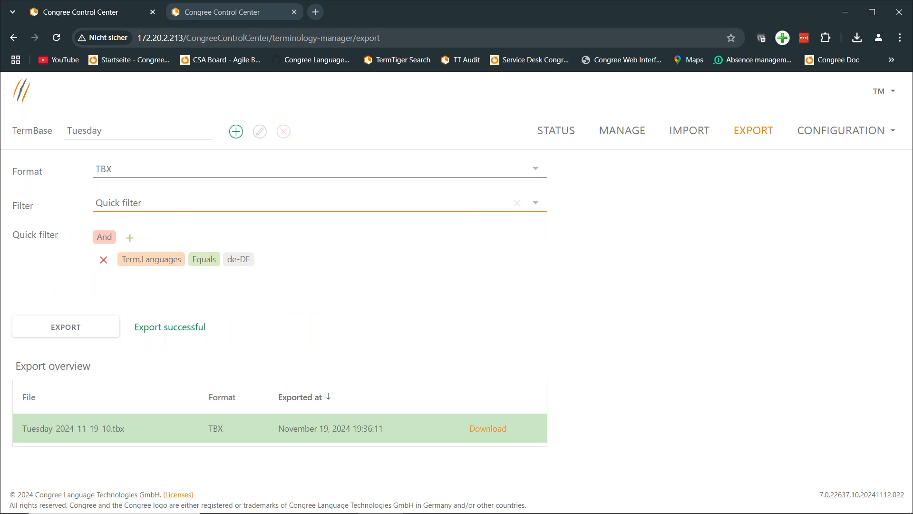
pyautogui.click(72, 328)
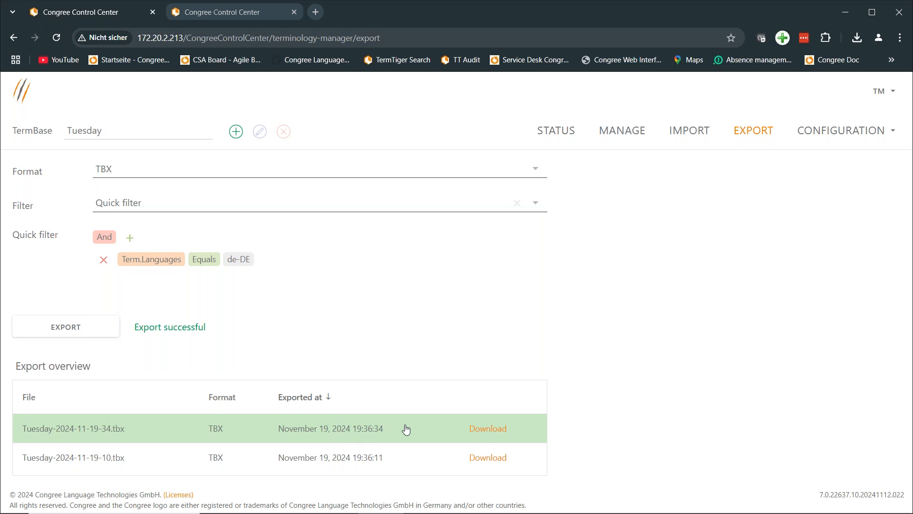
pyautogui.click(492, 429)
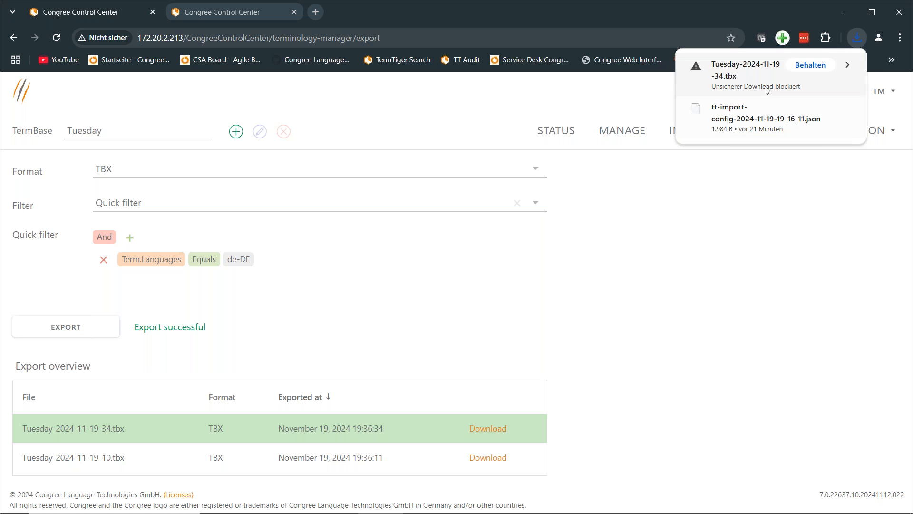
pyautogui.click(803, 67)
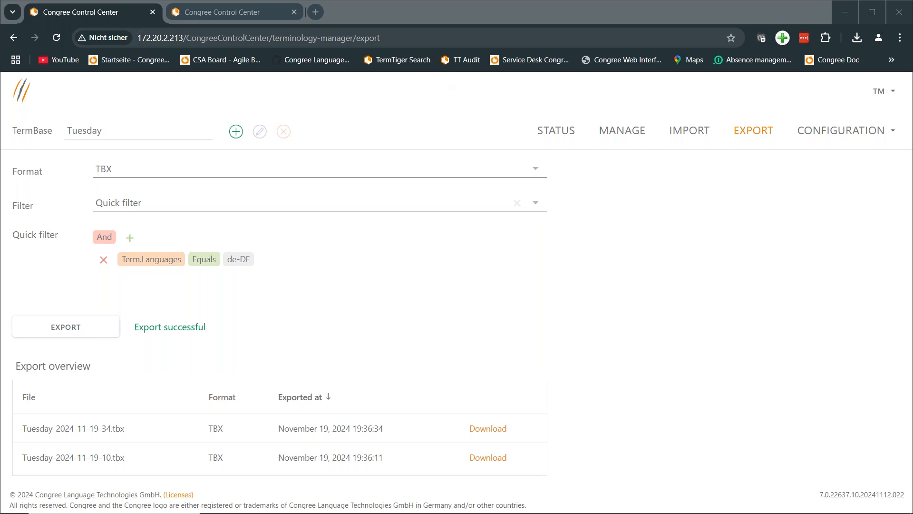
# Open the TT Audit log and look through the recorded concept and term actions for Tuesday.
pyautogui.click(466, 62)
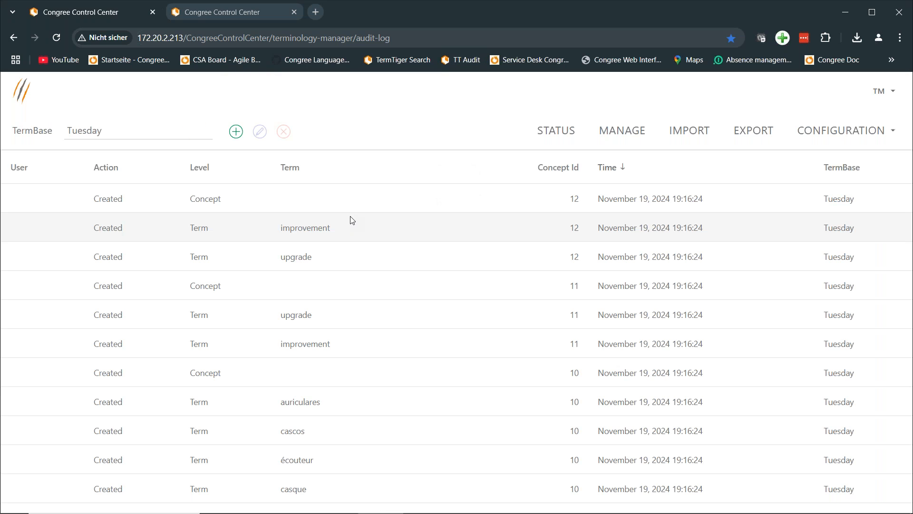
pyautogui.scroll(-4, 383, 292)
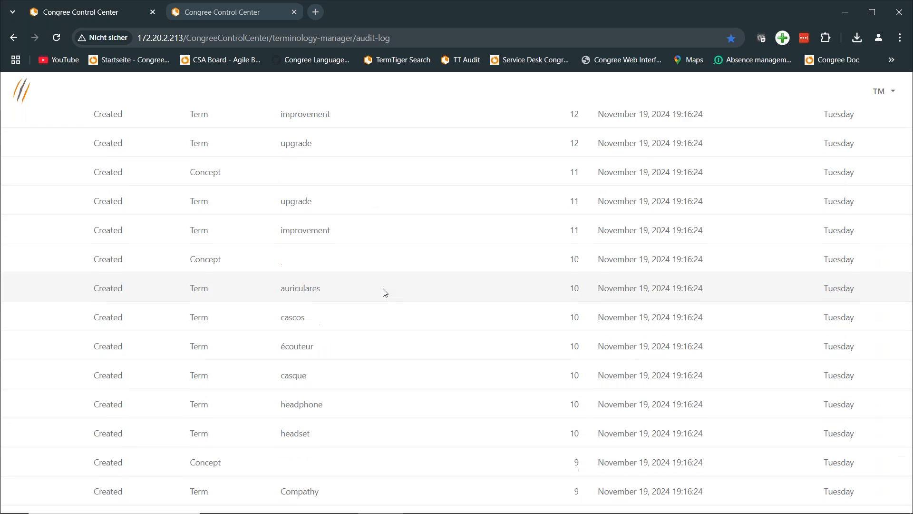
pyautogui.scroll(-3, 386, 292)
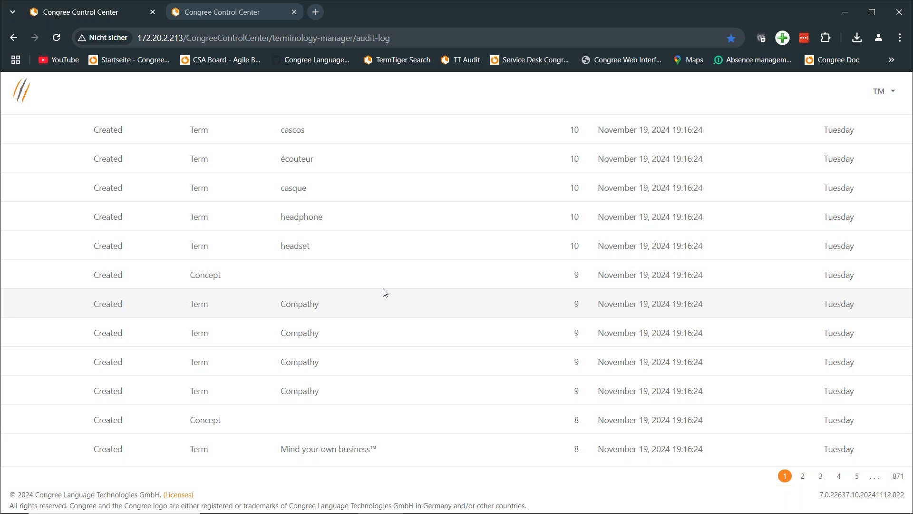
# Open the language configuration of the TermBase Tuesday.
pyautogui.scroll(5, 386, 292)
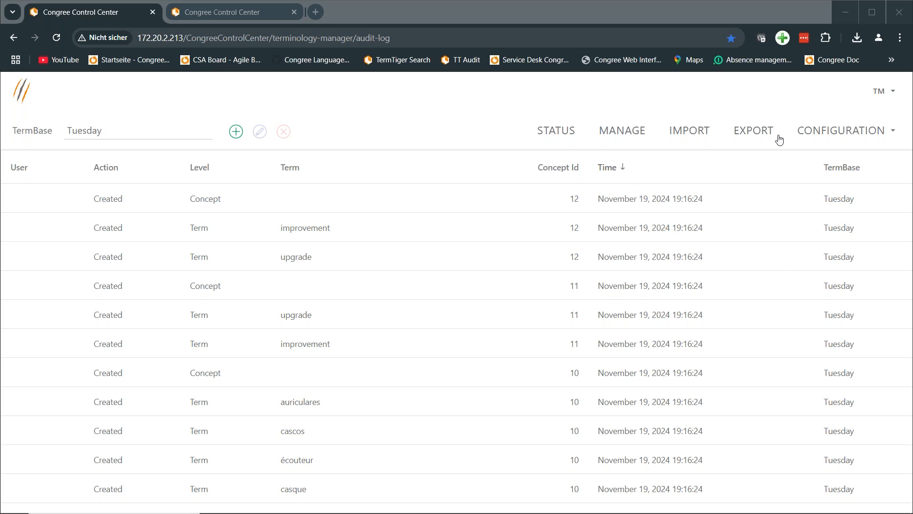
pyautogui.click(830, 132)
pyautogui.click(792, 192)
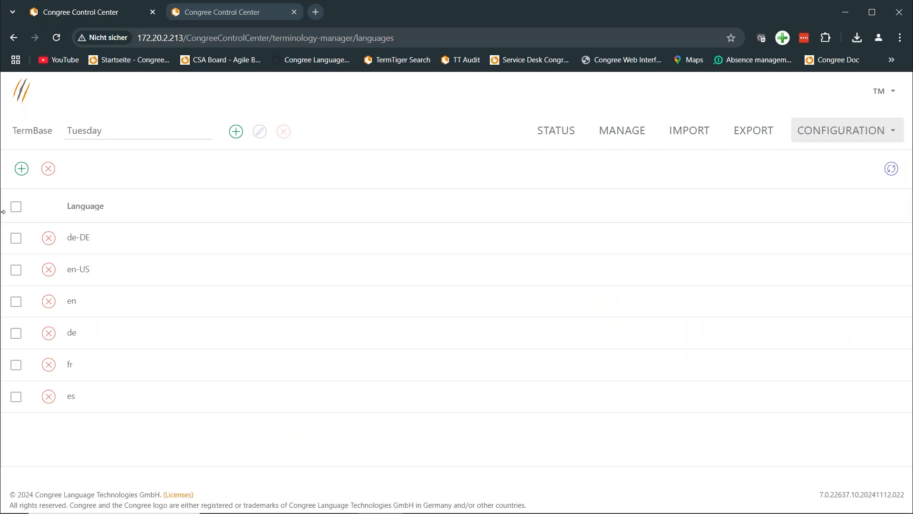
# Look through the languages available to add to Tuesday, then cancel without adding one.
pyautogui.click(21, 169)
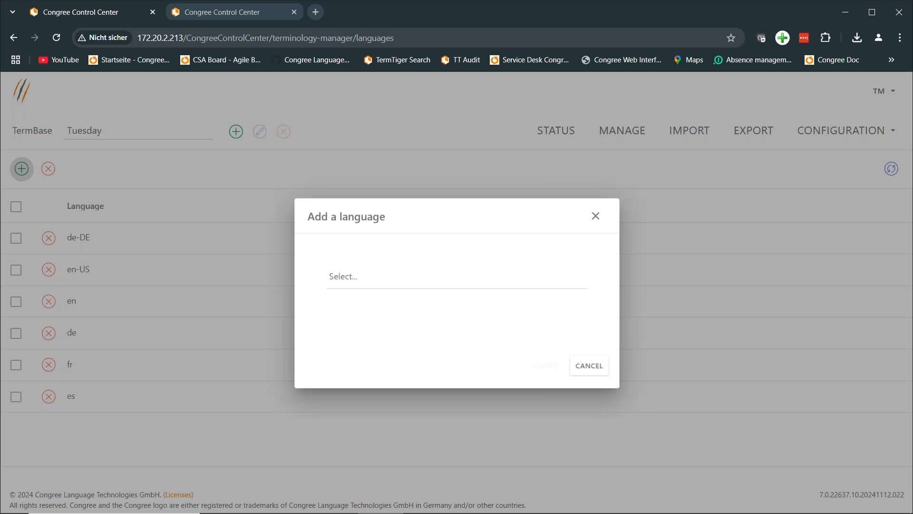
pyautogui.click(386, 277)
pyautogui.scroll(-3, 490, 374)
pyautogui.scroll(-10, 493, 376)
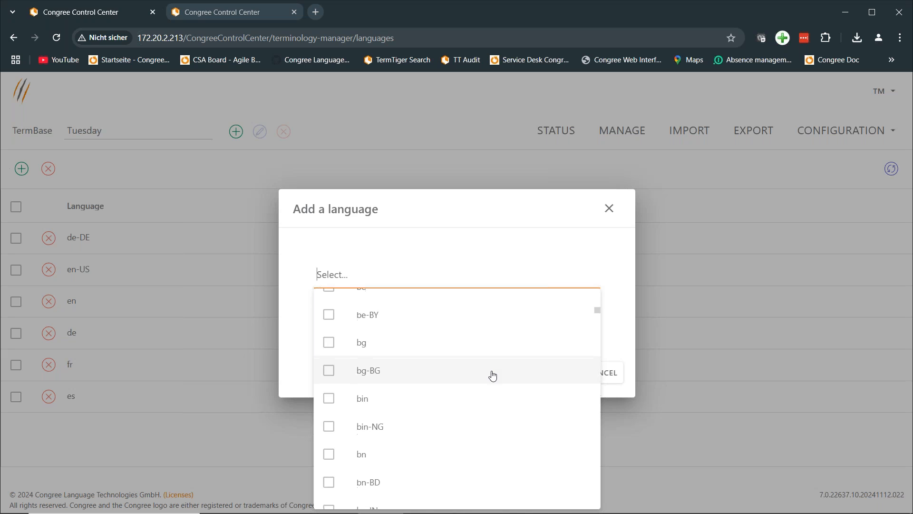
pyautogui.scroll(-3, 493, 376)
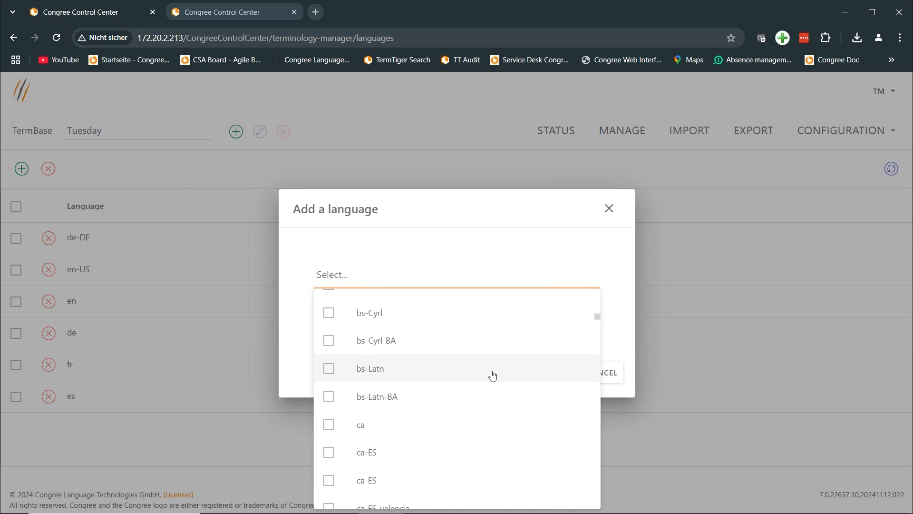
pyautogui.scroll(-15, 492, 376)
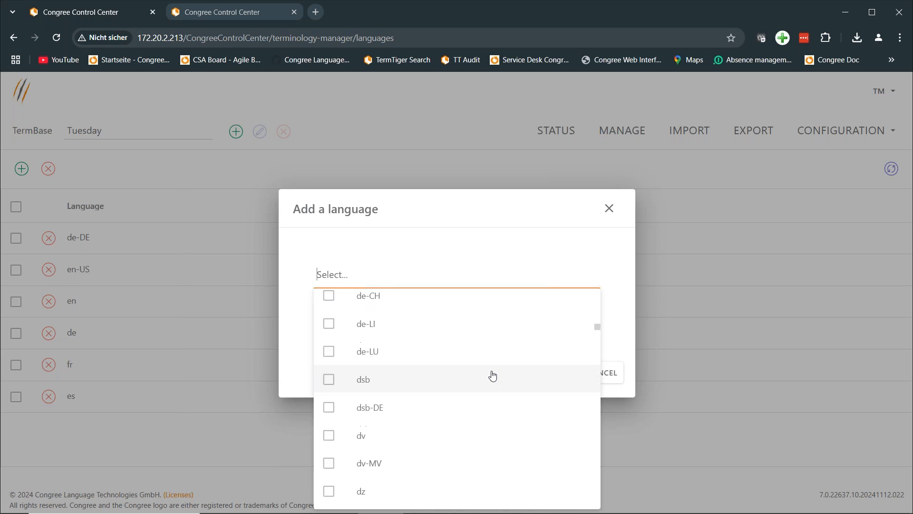
pyautogui.scroll(-15, 493, 376)
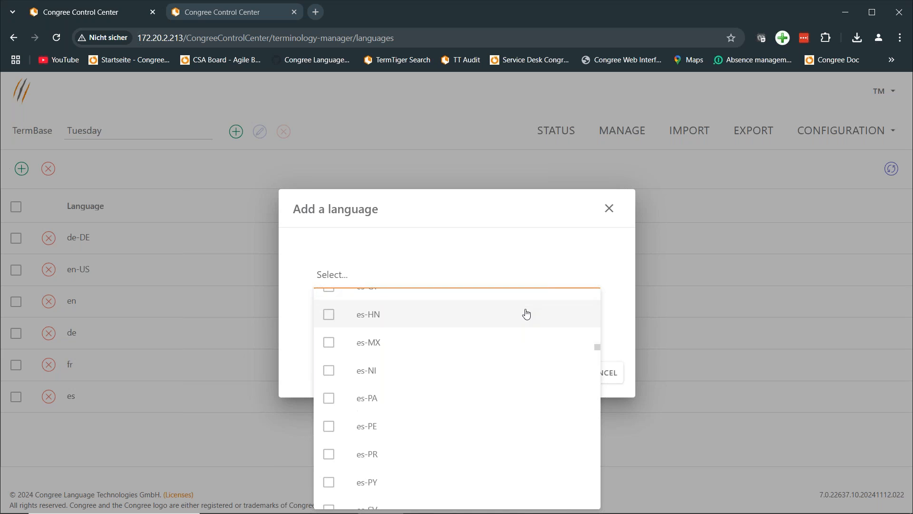
pyautogui.scroll(-12, 527, 313)
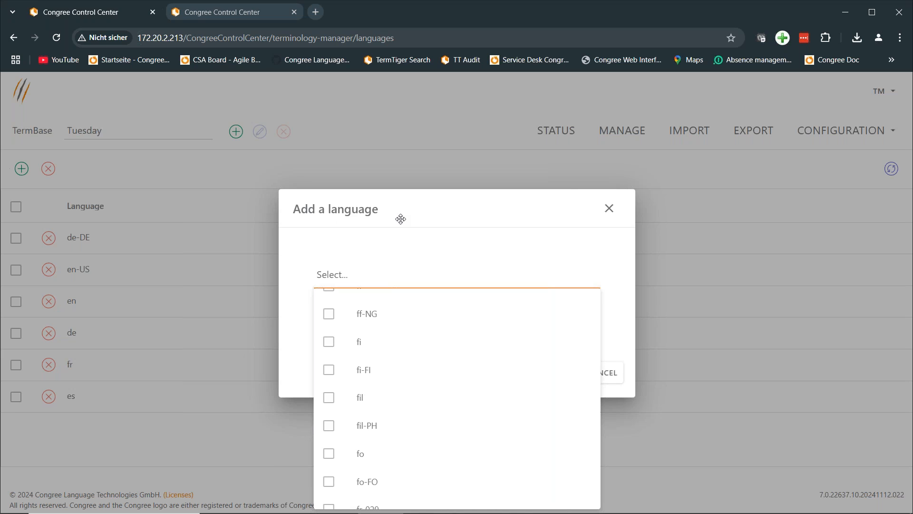
pyautogui.click(401, 218)
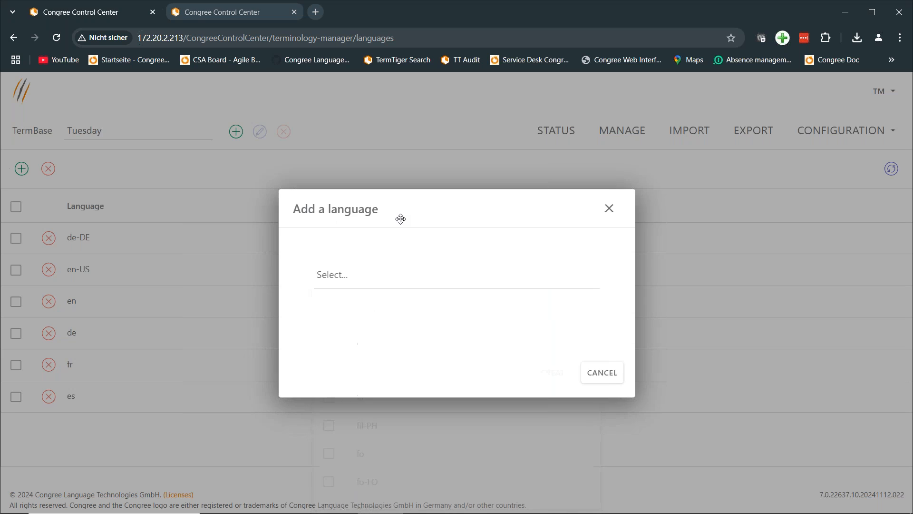
pyautogui.click(613, 369)
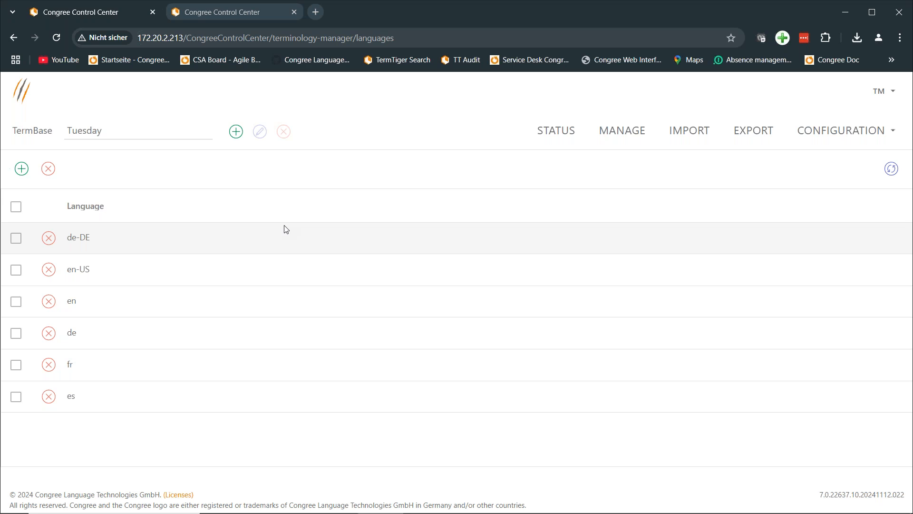
# Look over the list of available TermBases and keep Tuesday selected.
pyautogui.click(109, 138)
pyautogui.scroll(-1, 122, 232)
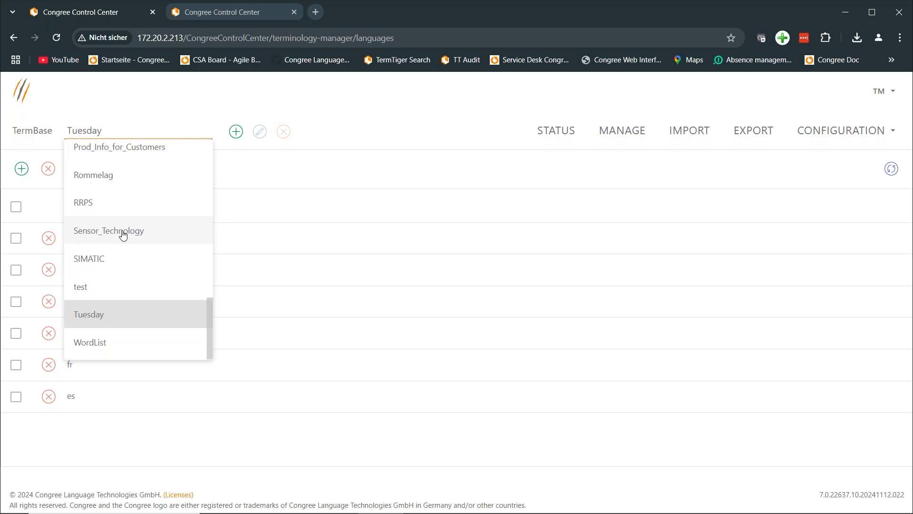
pyautogui.scroll(2, 123, 233)
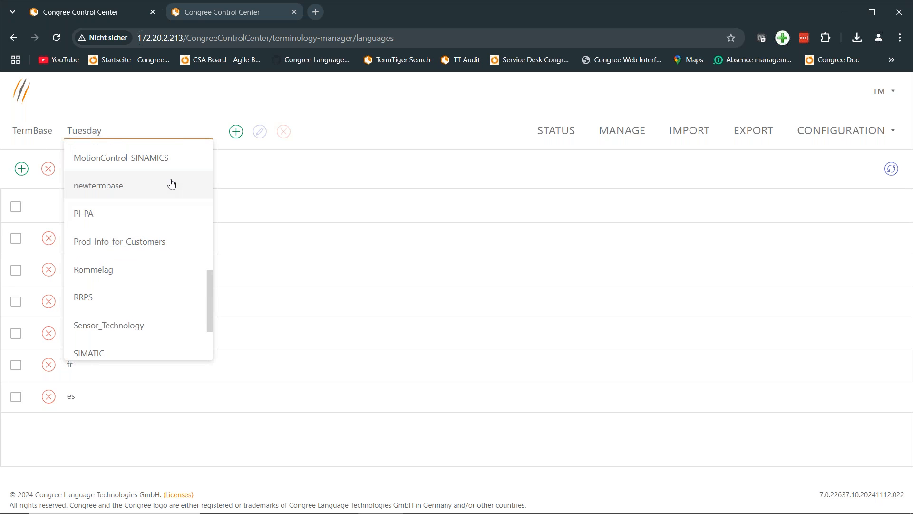
pyautogui.click(314, 115)
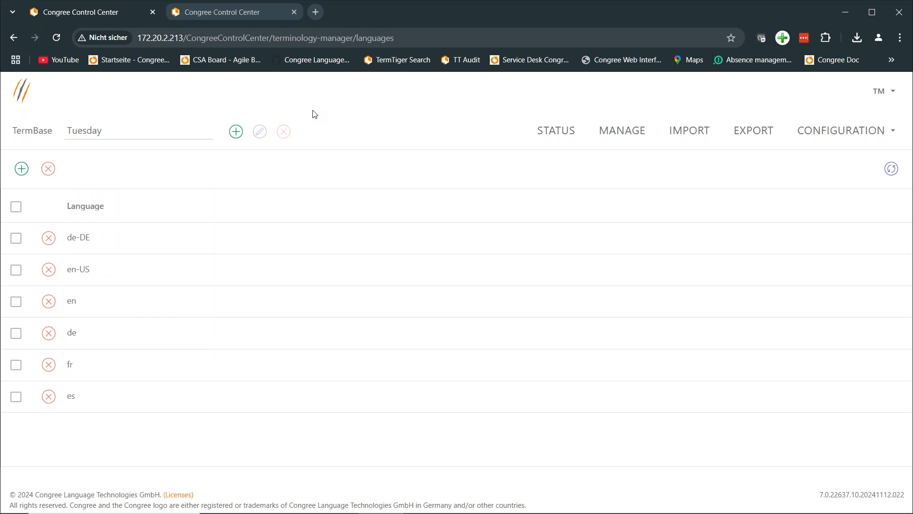